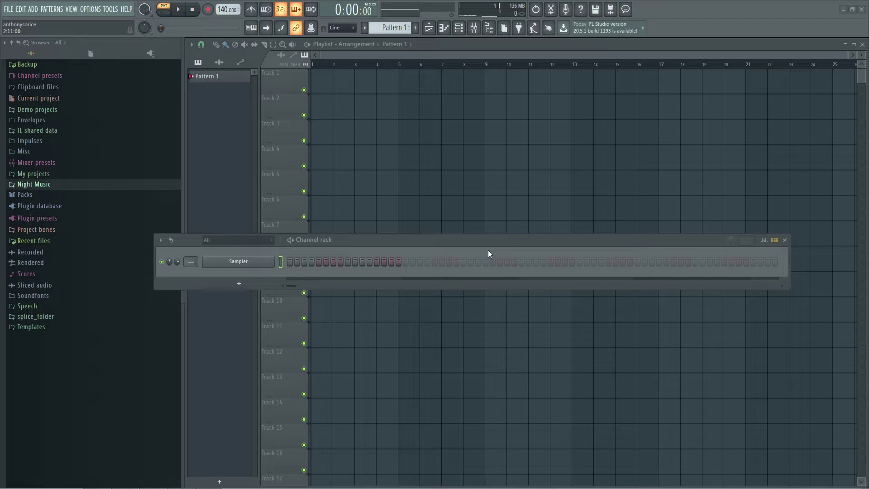
Step: Move the channel rack slightly up over the playlist and set the project tempo to 170 BPM
drag(501, 245, 528, 226)
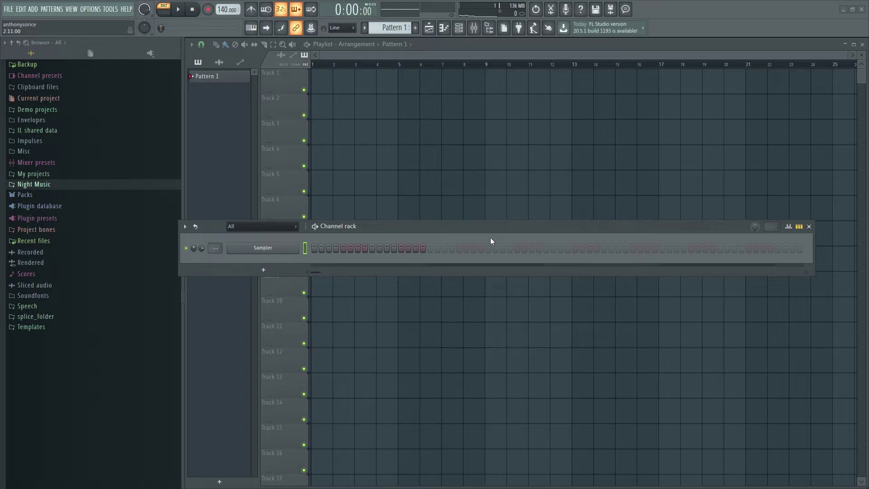
right_click(227, 10)
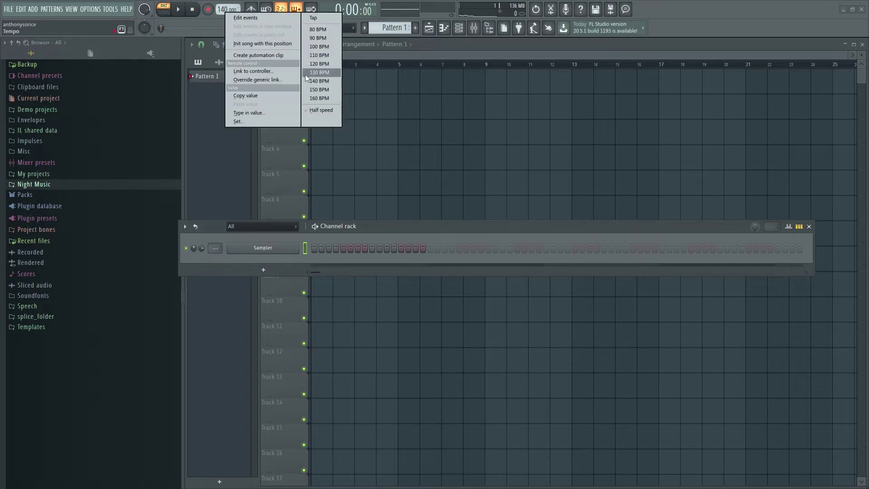
click(316, 97)
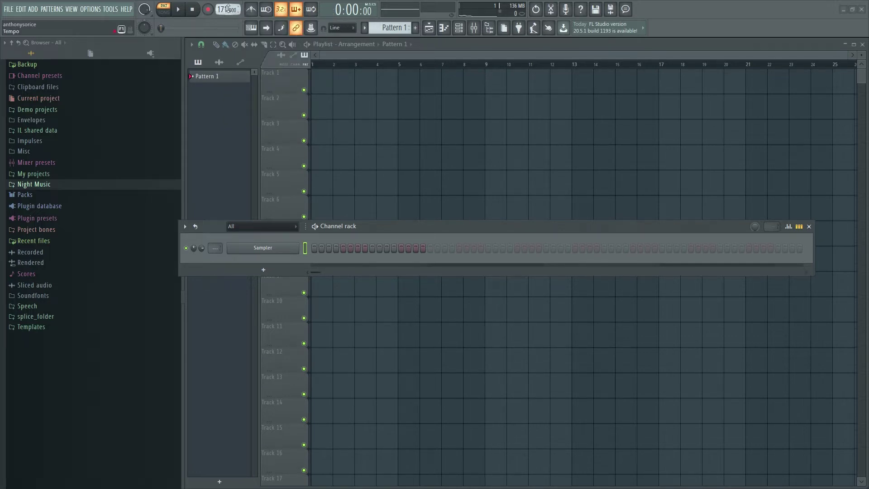
drag(223, 11, 222, 16)
Step: Add an Omnisphere instrument channel to the channel rack
right_click(263, 248)
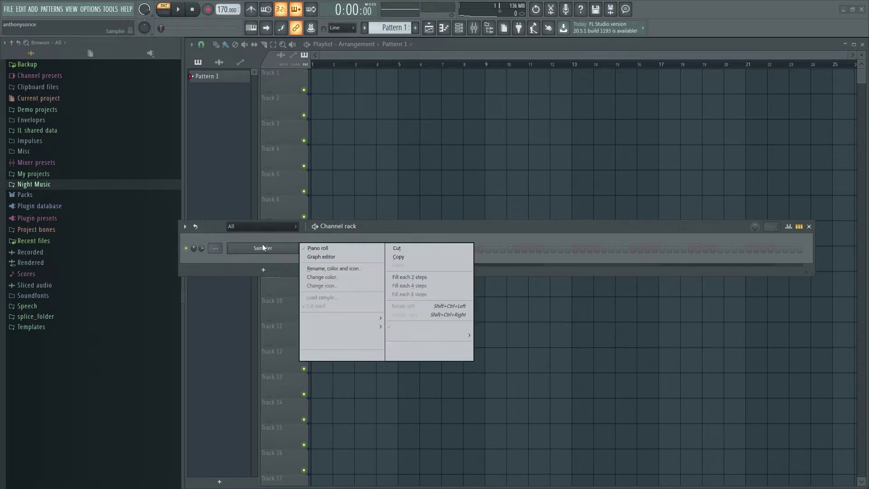
click(264, 268)
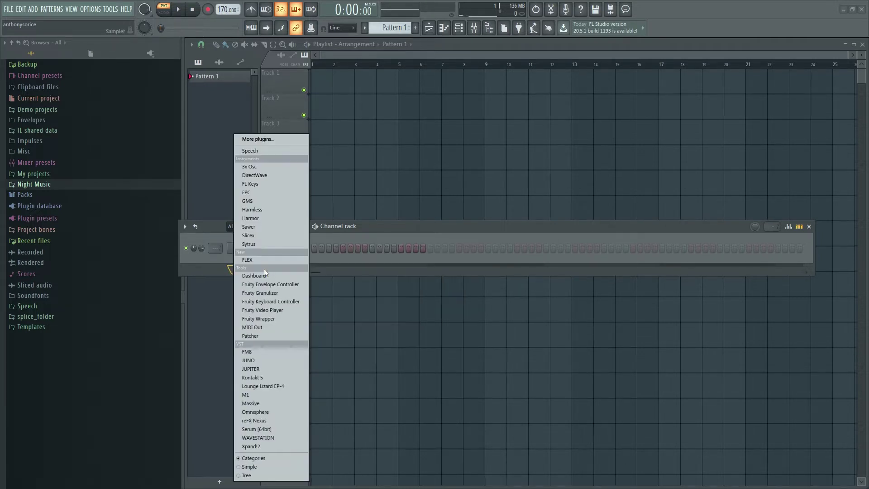
click(250, 412)
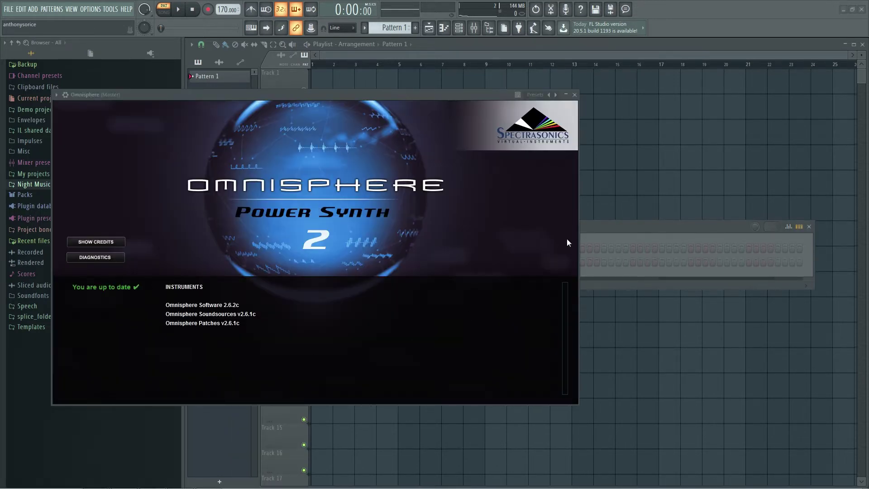
Step: Add a reFX Nexus channel and load the PN Nexus Grandpiano preset from the Piano category
click(270, 281)
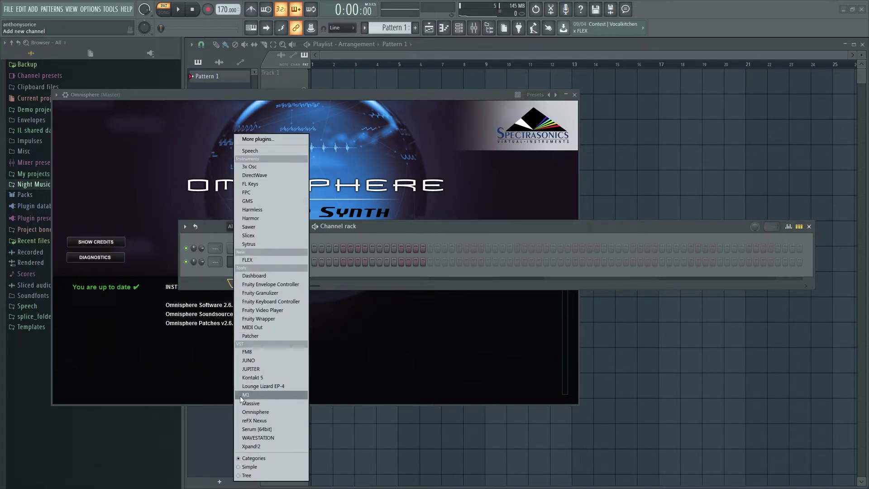
click(249, 420)
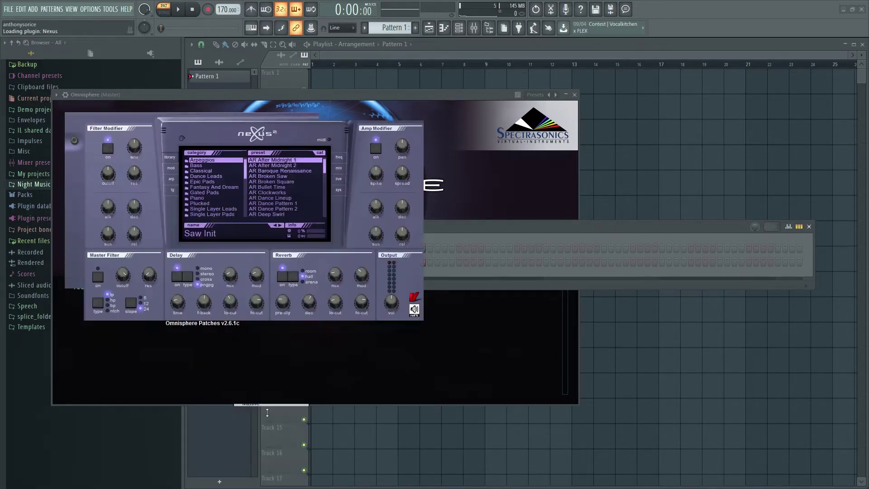
click(209, 199)
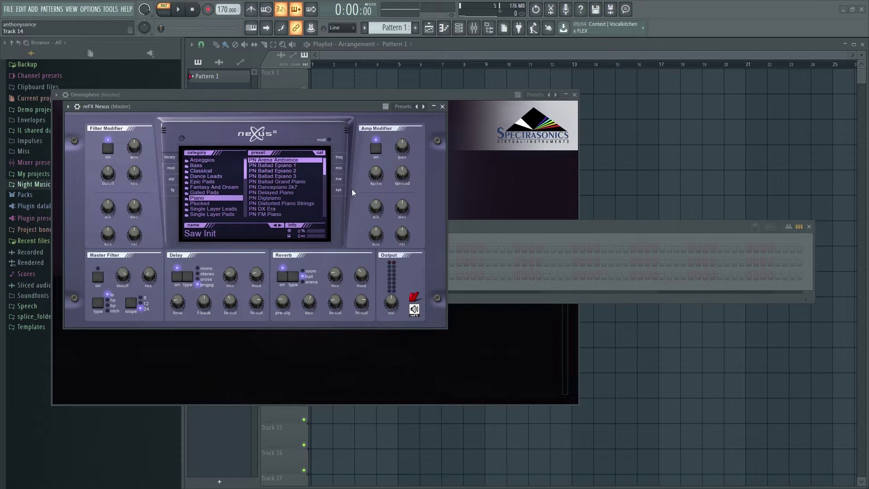
click(321, 166)
drag(325, 165, 322, 183)
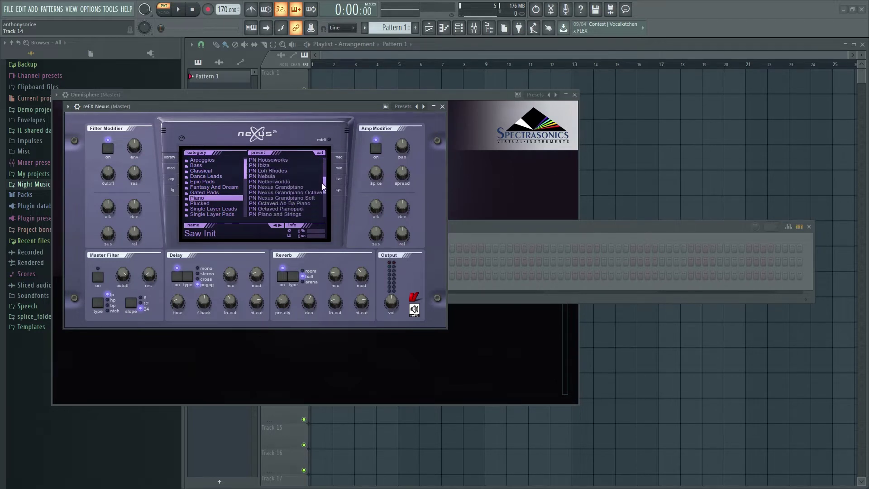
click(301, 186)
Step: Enable the Nexus master filter, lower its cutoff and close the plugin window
click(98, 278)
drag(123, 275, 124, 307)
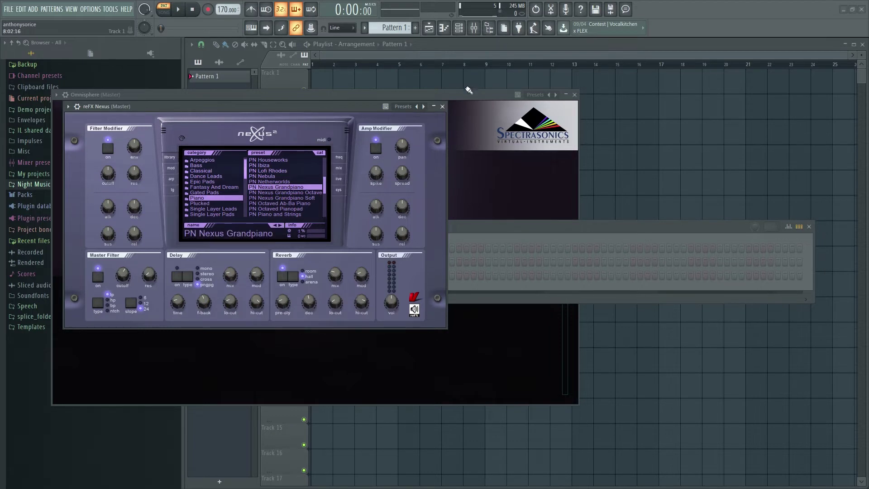
click(442, 106)
Step: In Omnisphere, search the Bells and Vibes category for "glass", choose the Drops of Glass patch and close the plugin window
click(277, 262)
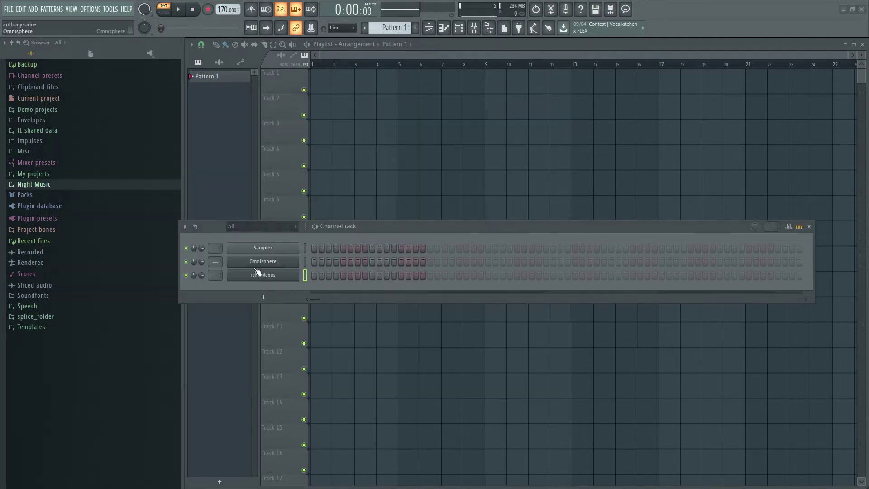
click(265, 262)
click(107, 141)
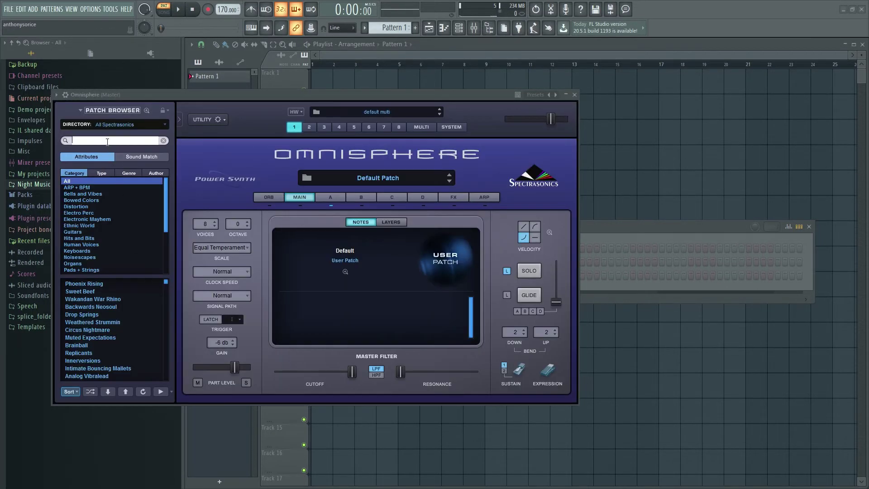
click(86, 194)
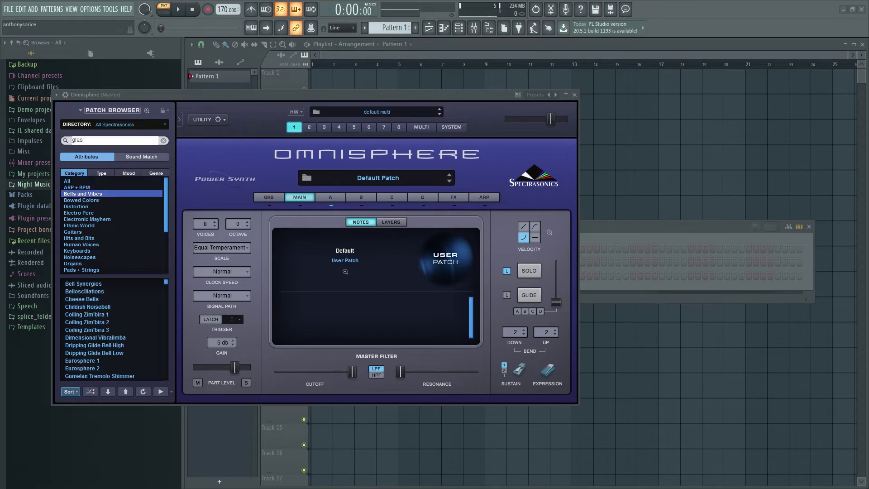
key(Return)
click(107, 140)
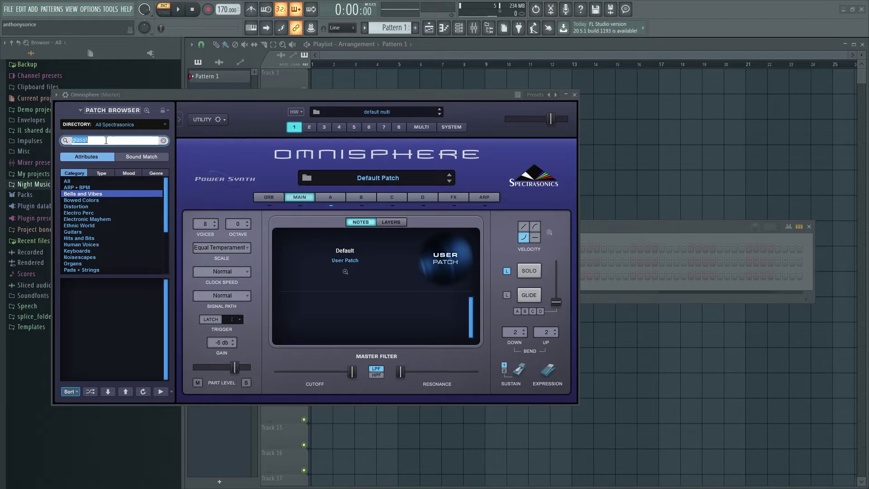
key(Right)
key(BackSpace)
key(Return)
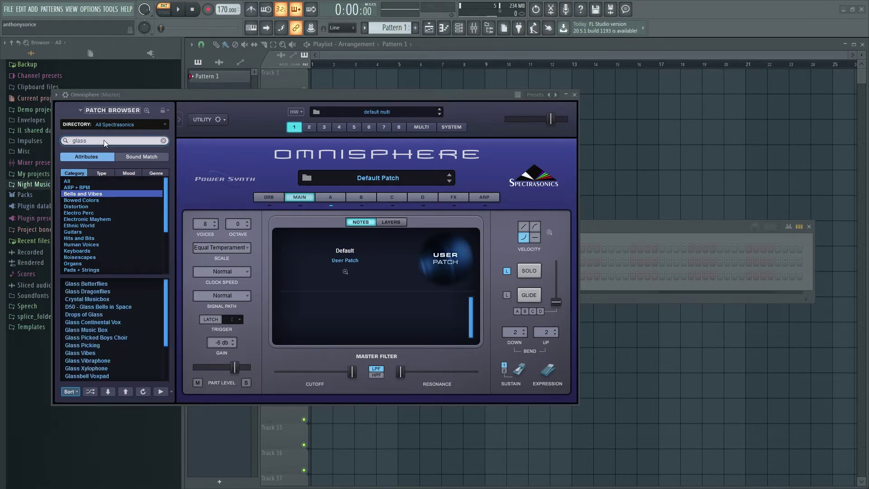
click(107, 314)
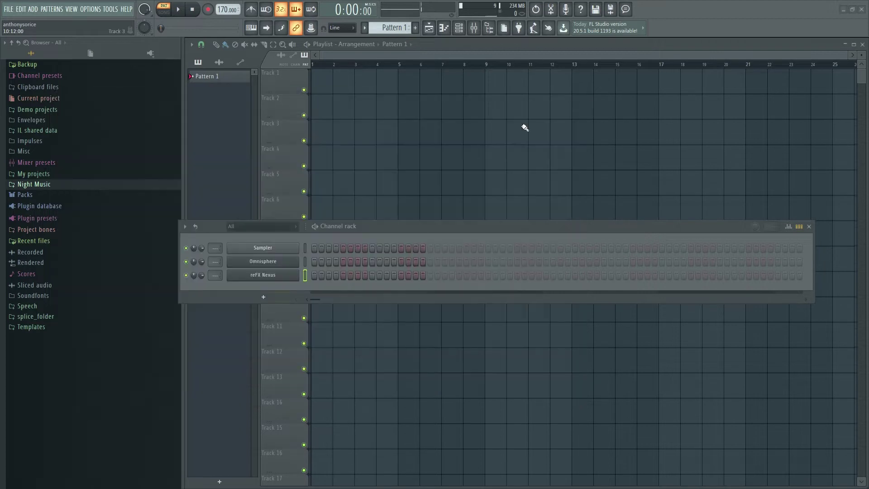
click(575, 95)
Step: Delete the Sampler channel from the channel rack
right_click(271, 250)
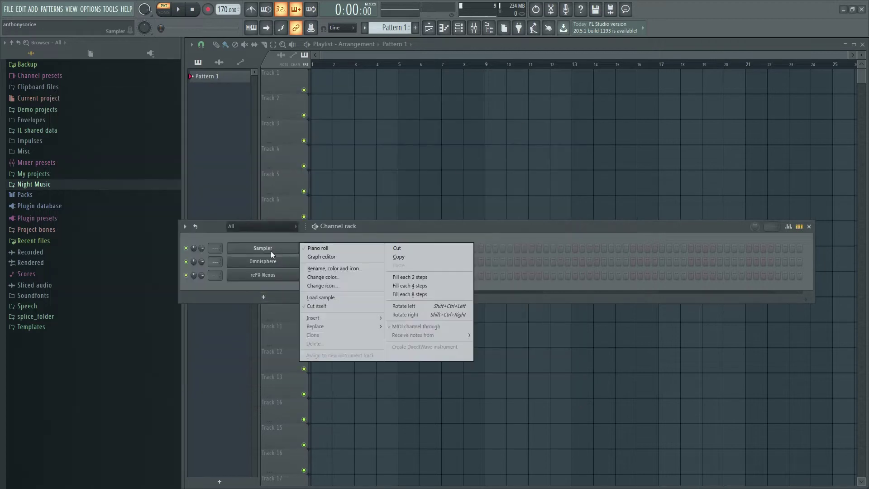
click(338, 344)
click(479, 278)
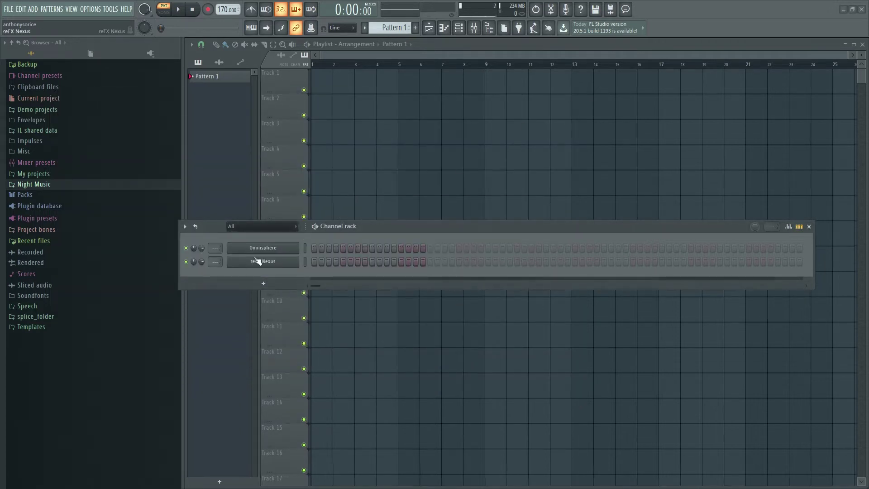
Step: Open the piano roll for the Omnisphere channel and place a C6 note at the start of bar 1
right_click(287, 254)
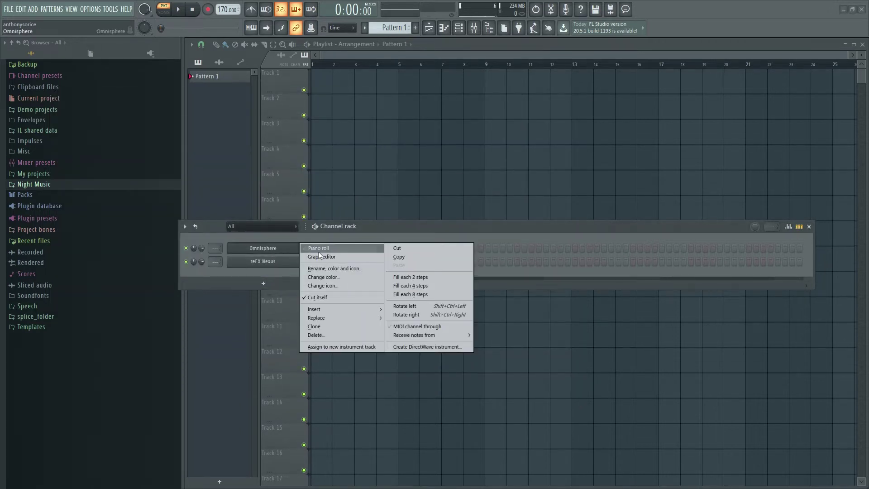
click(259, 275)
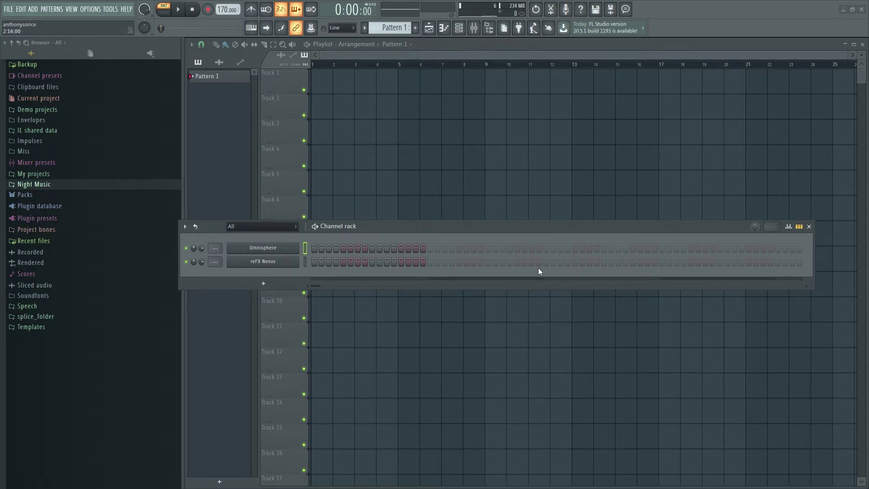
right_click(263, 248)
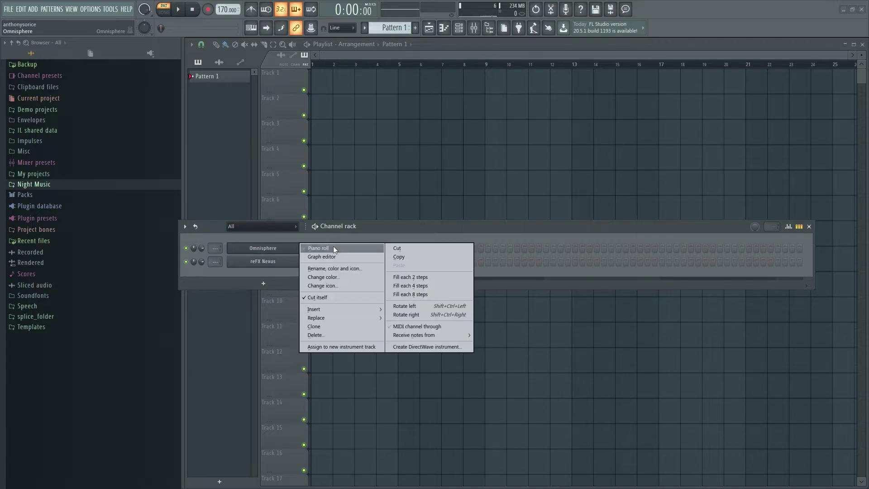
click(333, 246)
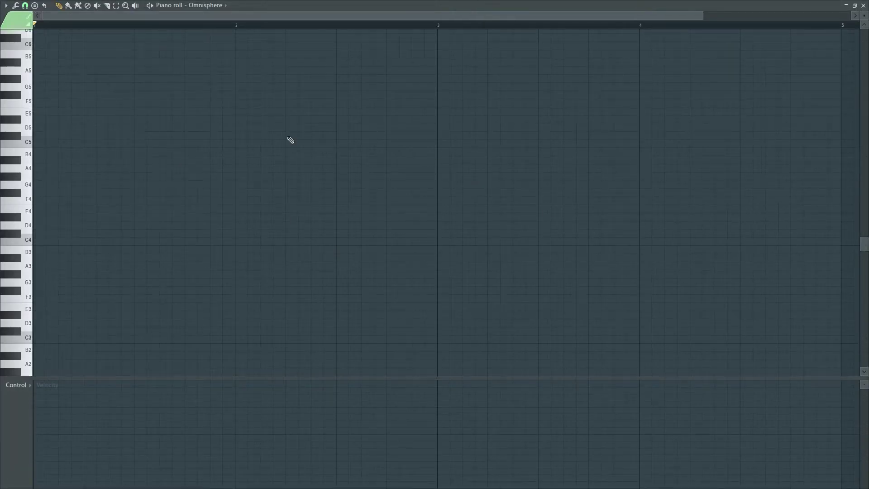
scroll(124, 220, up, 3)
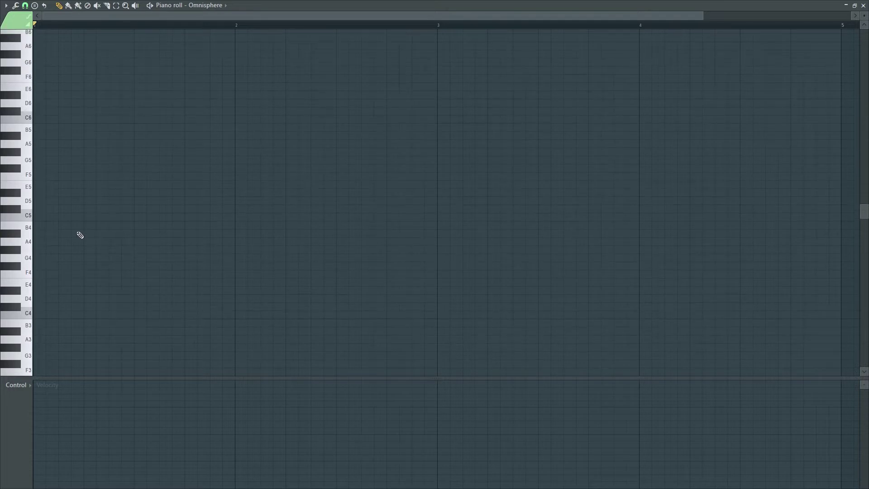
scroll(80, 235, up, 1)
scroll(59, 261, up, 1)
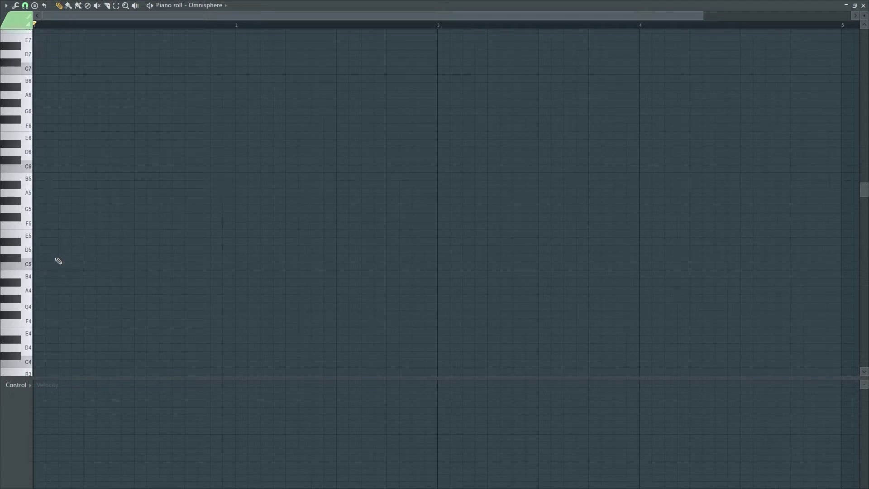
scroll(58, 261, up, 4)
click(39, 267)
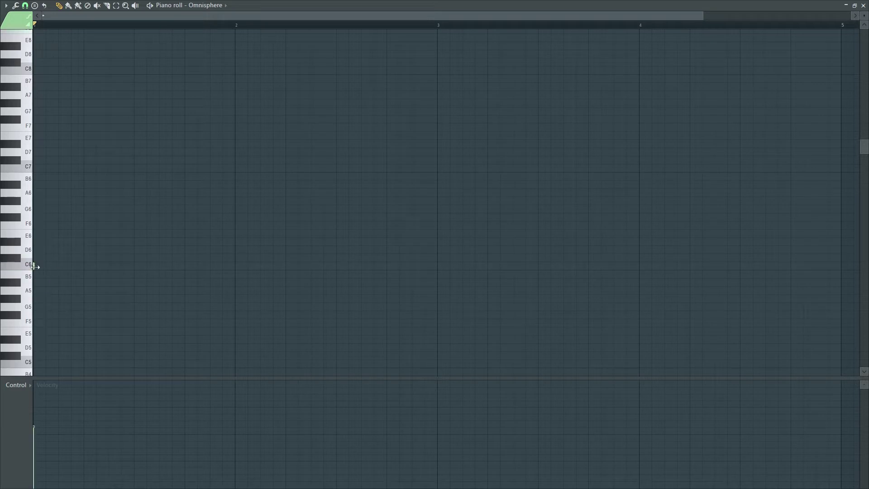
Step: Lengthen the first C6 note to about one step, add E6 and G6 notes half a beat apart after it, and play them
click(855, 5)
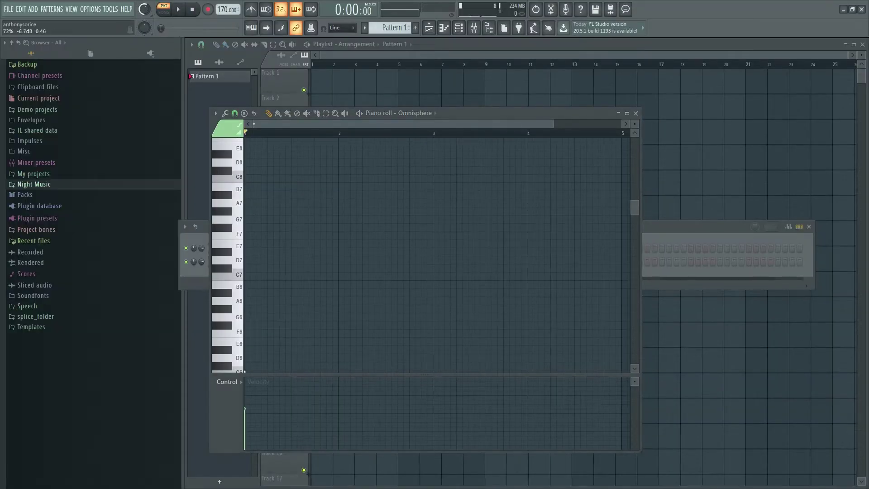
click(627, 113)
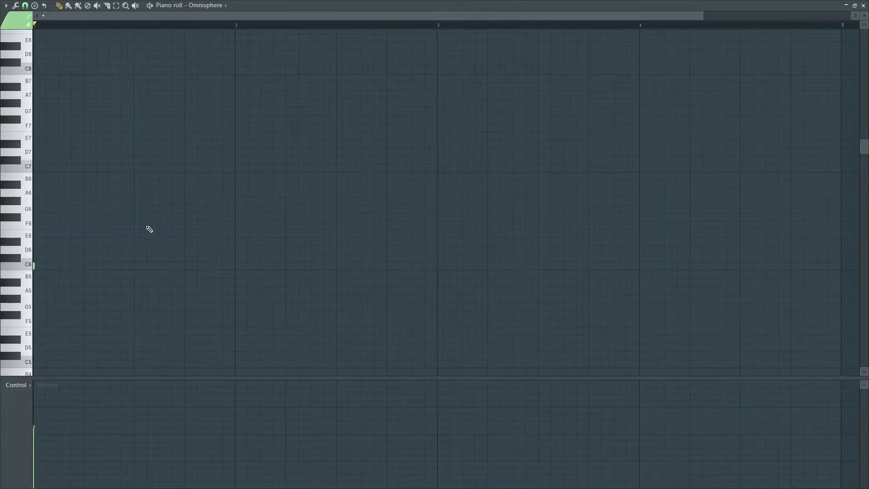
click(35, 265)
click(63, 233)
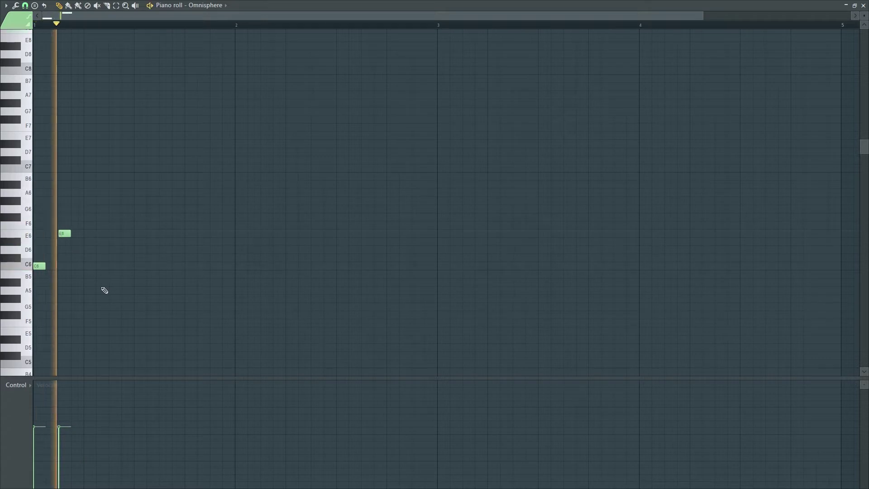
click(89, 209)
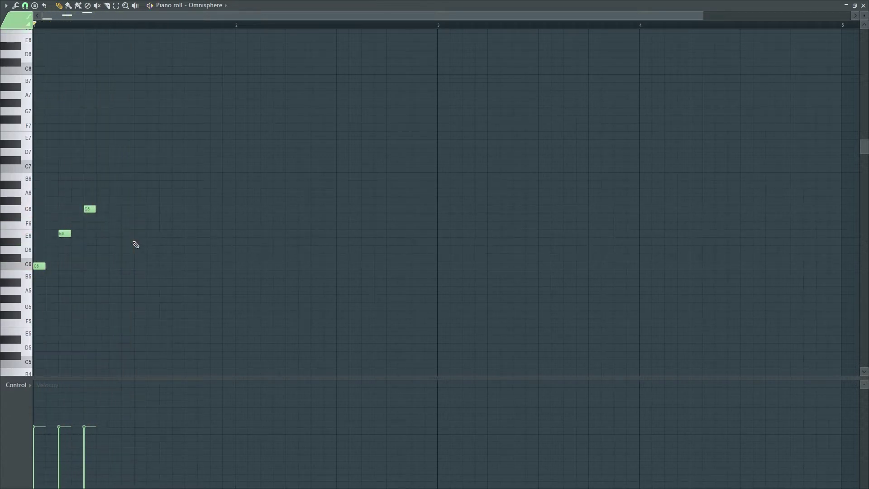
key(space)
Step: Continue the bar 1 melody with C6, C6, E6 and G6 notes half a beat apart and play it back
click(113, 266)
click(137, 268)
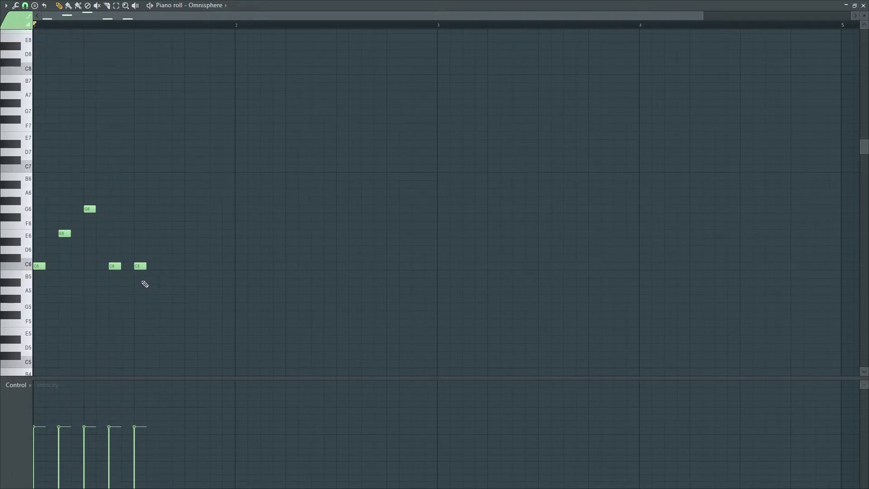
click(161, 234)
click(187, 210)
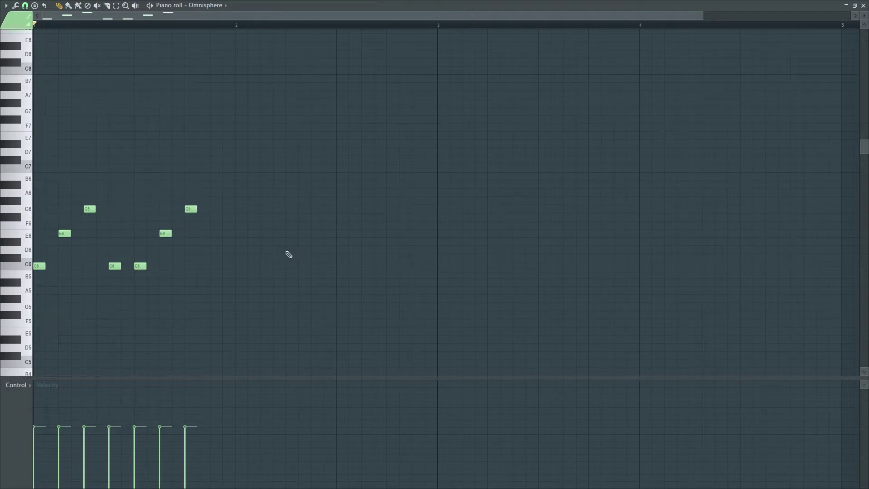
key(space)
key(space)
Step: Finish bar 1 with a C6 note on its last half beat and audition the melody
click(212, 267)
key(space)
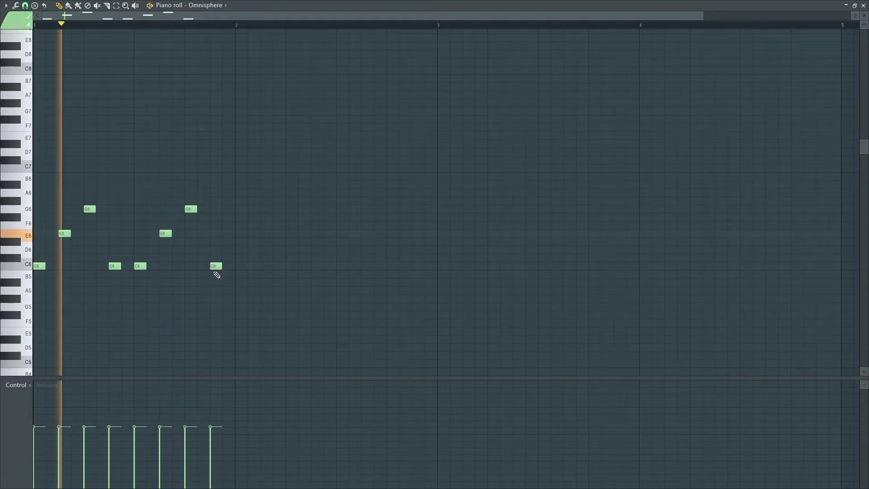
key(space)
key(space)
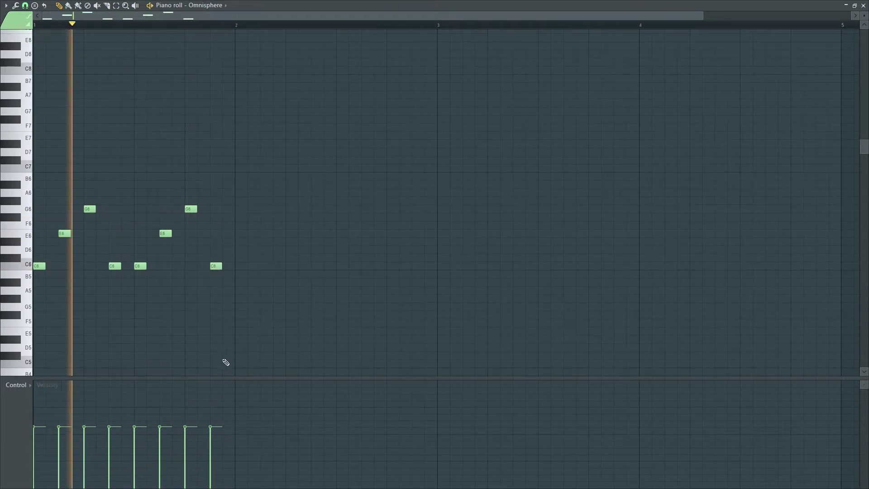
key(space)
Step: Vary the velocities of the bar 1 notes so neighbouring hits differ in strength, and play the result
mouse_move(39, 423)
mouse_down()
mouse_move(36, 413)
mouse_move(58, 430)
mouse_up()
click(84, 417)
click(109, 418)
click(109, 415)
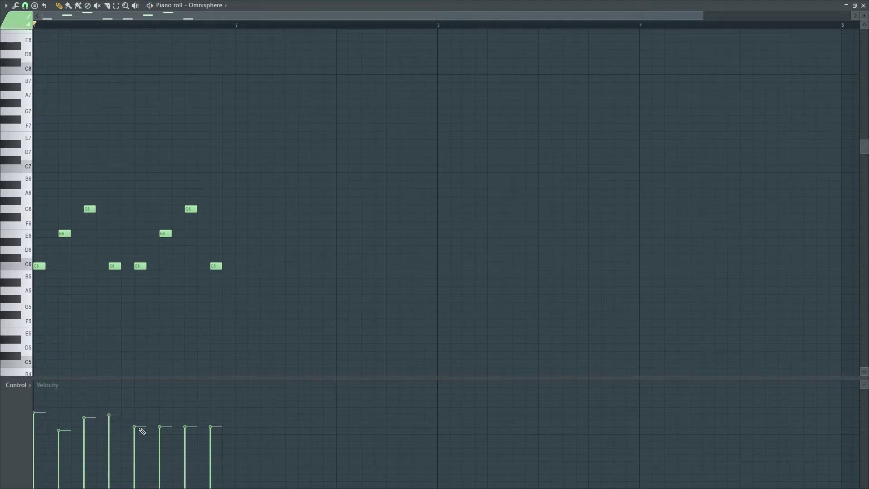
click(159, 413)
drag(186, 421, 200, 421)
key(space)
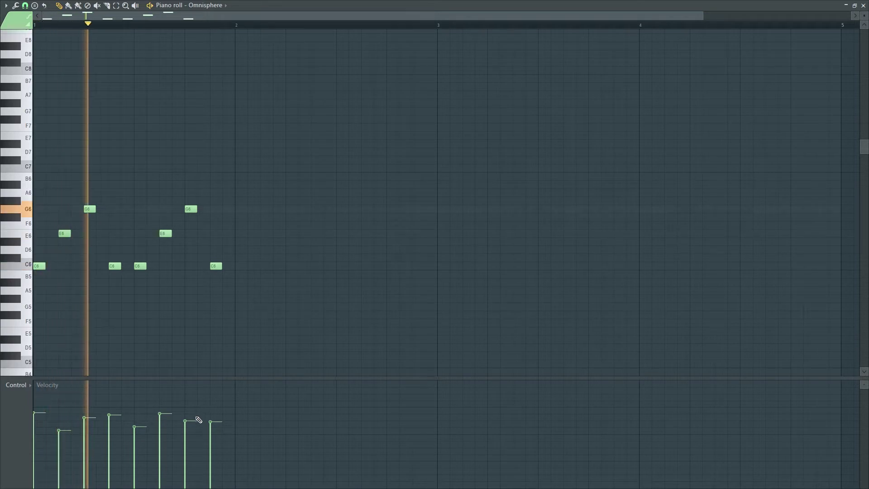
key(space)
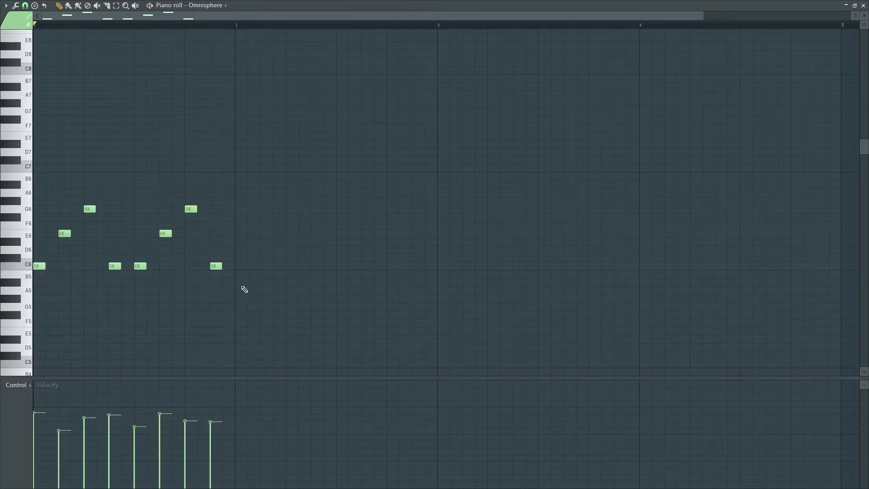
Step: Start bar 2 with D6, F6 and A6 notes half a beat apart and a D6 one step after the A6
click(237, 250)
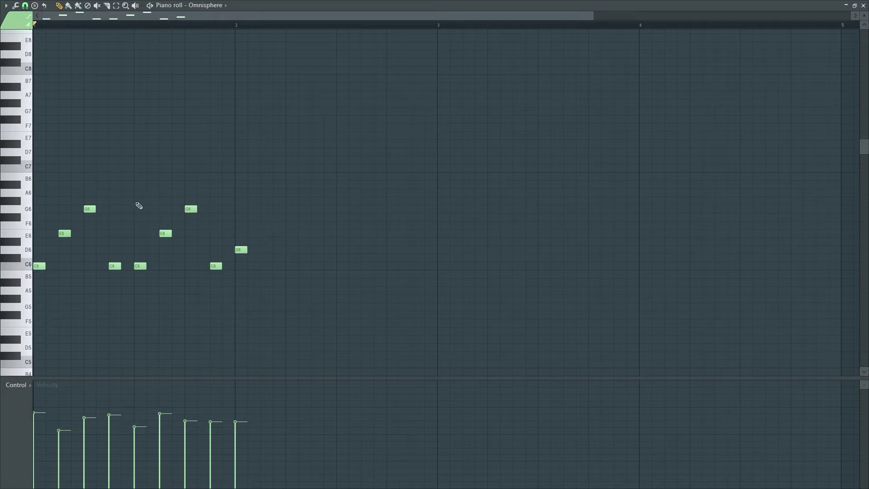
click(269, 226)
click(288, 194)
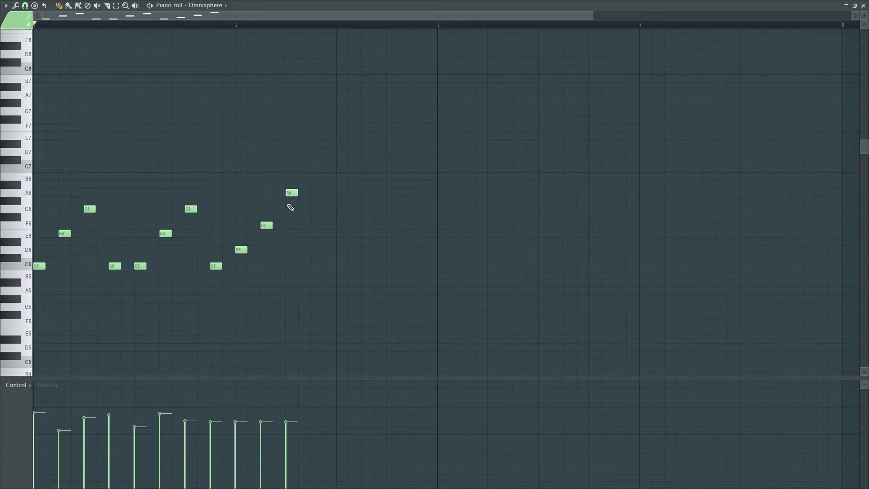
click(302, 250)
Step: Duplicate the four bar 2 notes so the copy starts on beat 3 of bar 2, and play the melody
drag(324, 261, 235, 173)
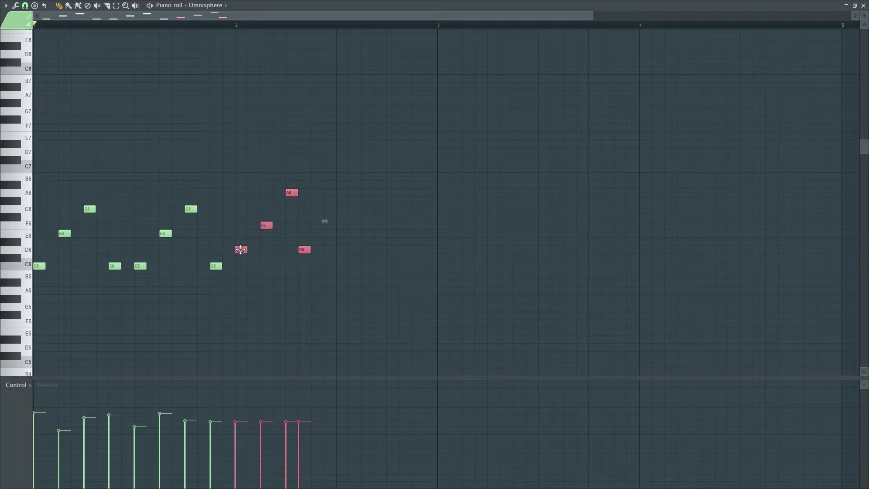
drag(241, 249, 341, 251)
ctrl+click(337, 229)
key(space)
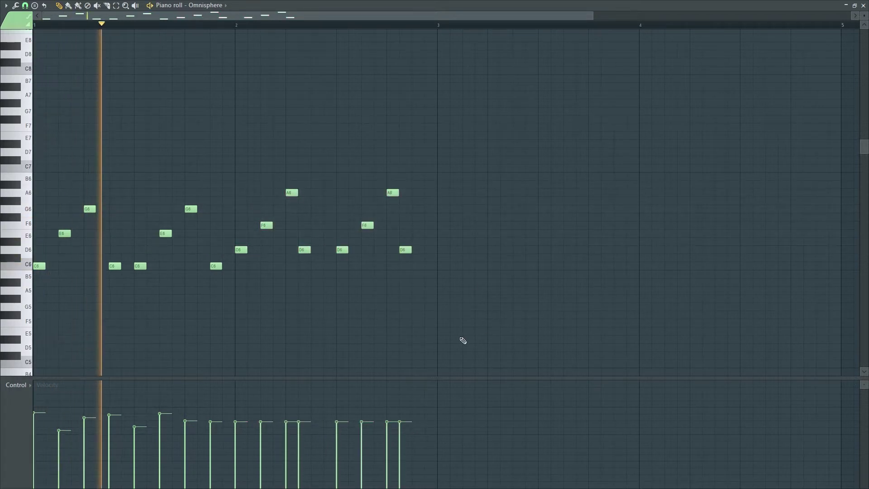
key(space)
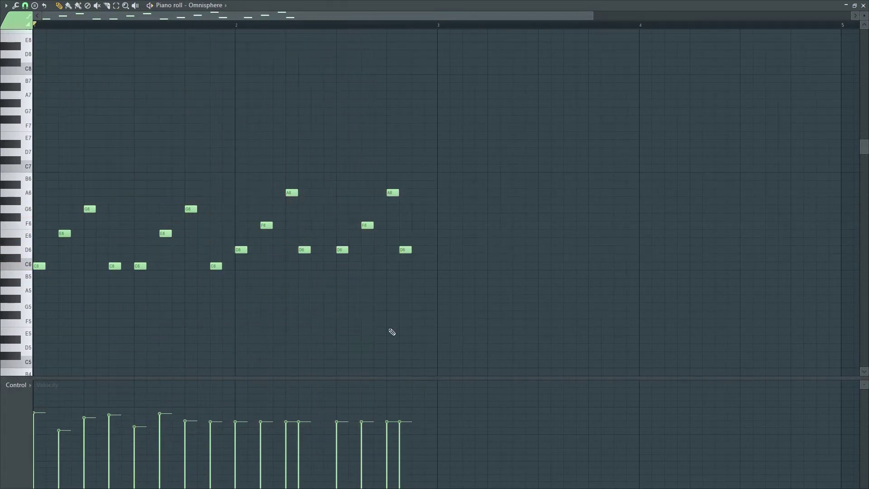
Step: Shift the fourth note of bar 2 and the four duplicated notes one step later and listen to the melody
drag(442, 294, 302, 149)
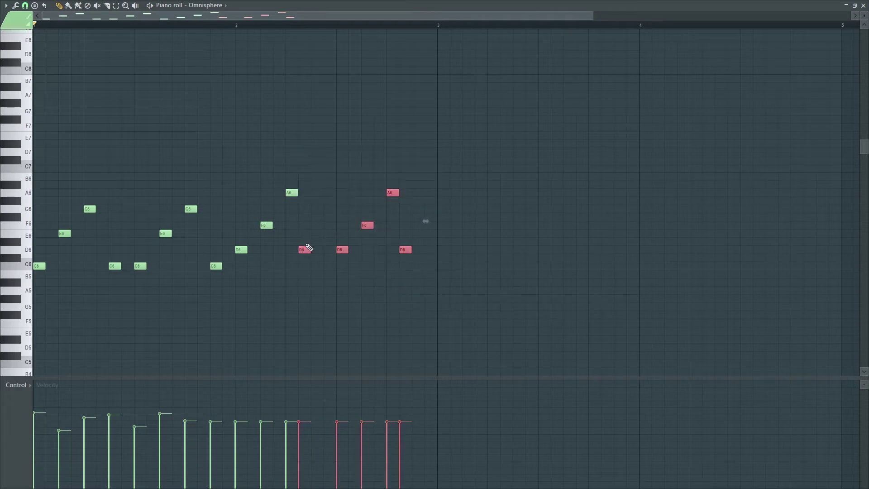
drag(305, 249, 317, 249)
ctrl+click(331, 234)
key(space)
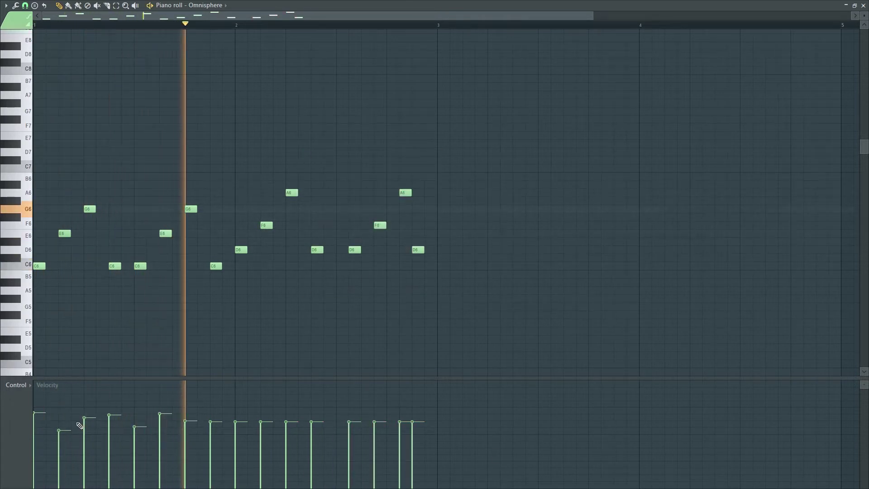
key(space)
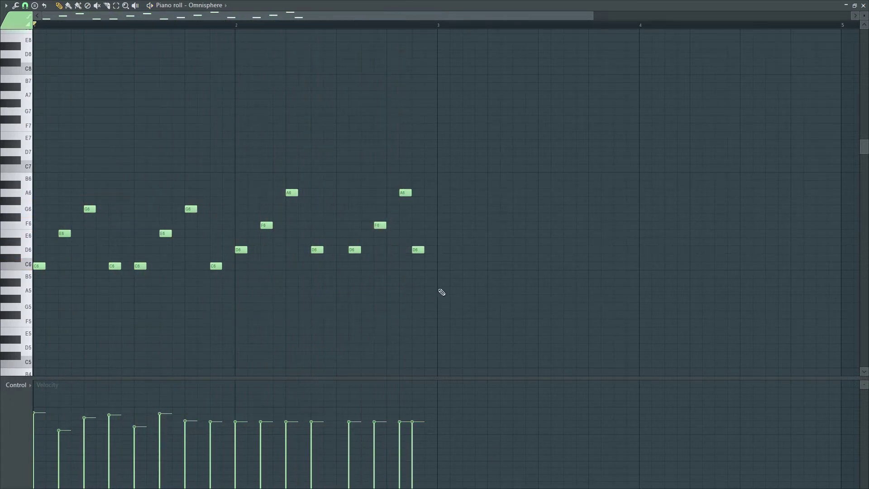
Step: Move the D6 in the middle of bar 2 back to beat 3, pull the following F6, A6 and D6 one step earlier, and play
drag(358, 250, 345, 251)
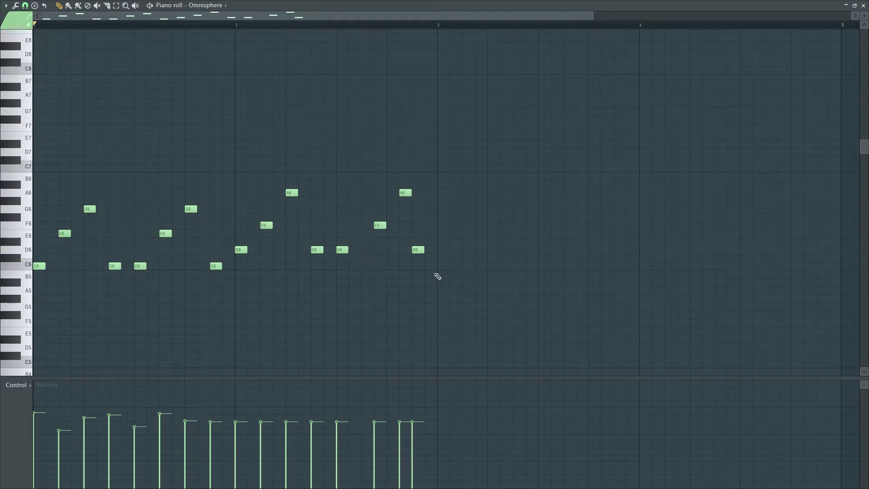
drag(435, 278, 376, 173)
drag(380, 222, 368, 223)
click(360, 196)
key(space)
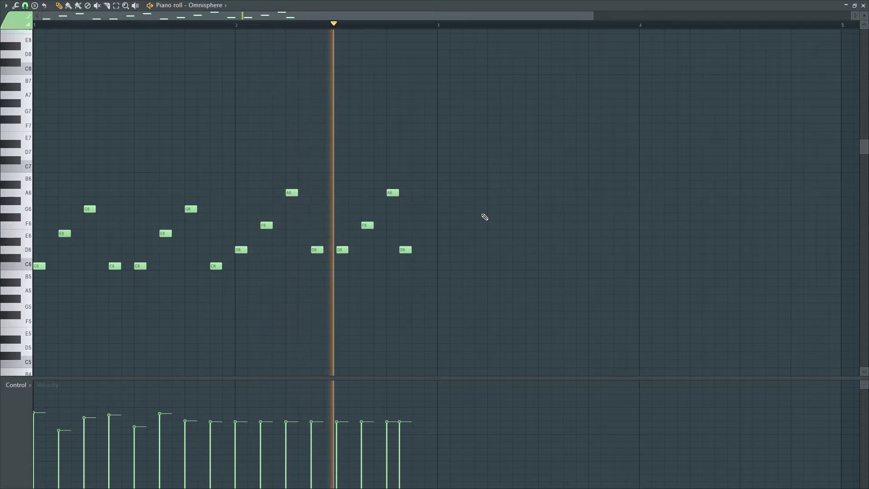
key(space)
Step: Move the final D6 of bar 2 one step later onto the last half beat and audition it
drag(407, 250, 419, 251)
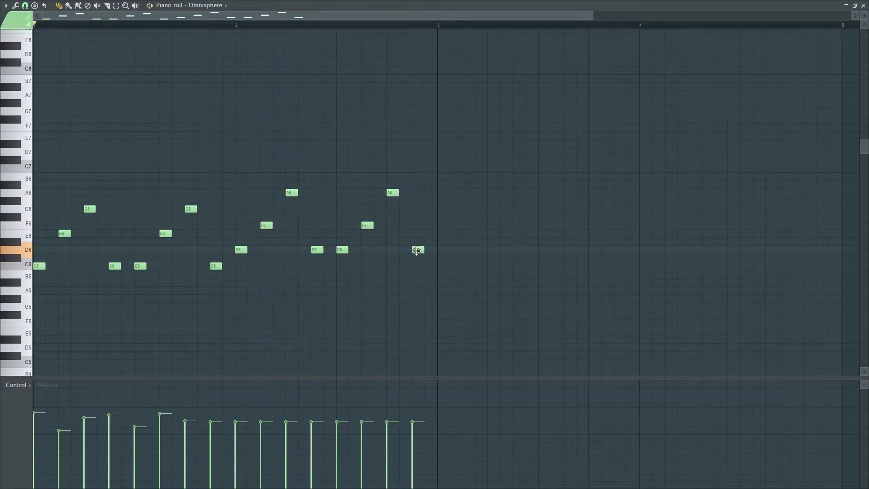
key(space)
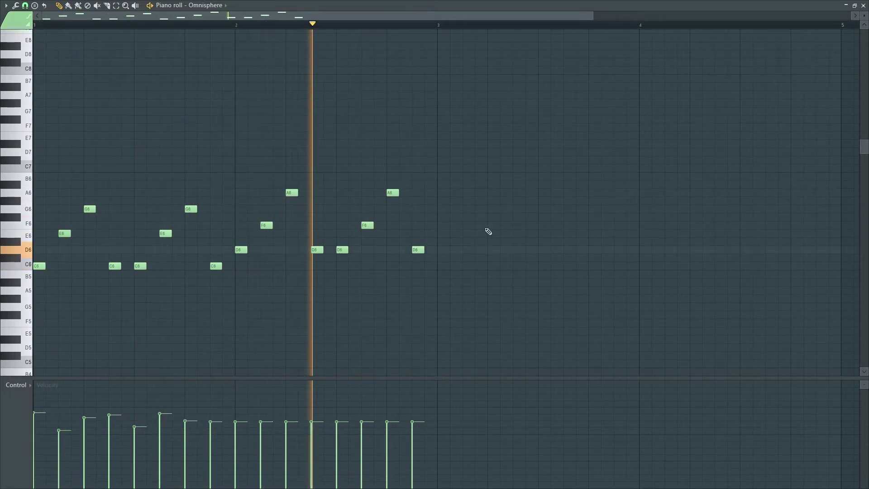
key(space)
Step: Vary the velocities of the bar 2 notes, with the F6 after the opening D6 softest, and play both bars
click(235, 414)
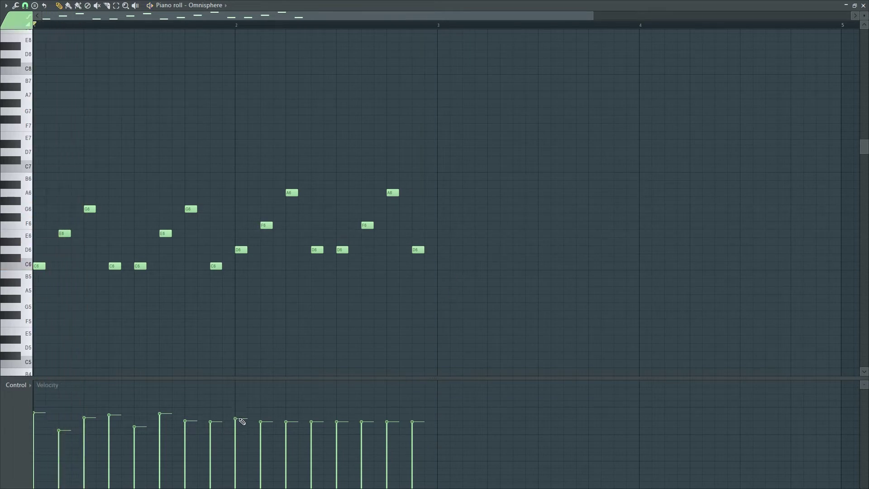
click(261, 438)
click(286, 417)
drag(312, 434, 413, 432)
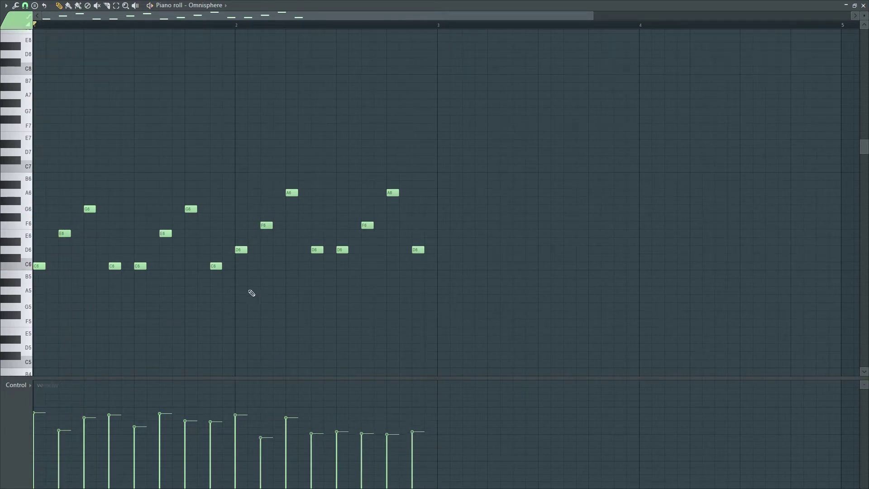
key(space)
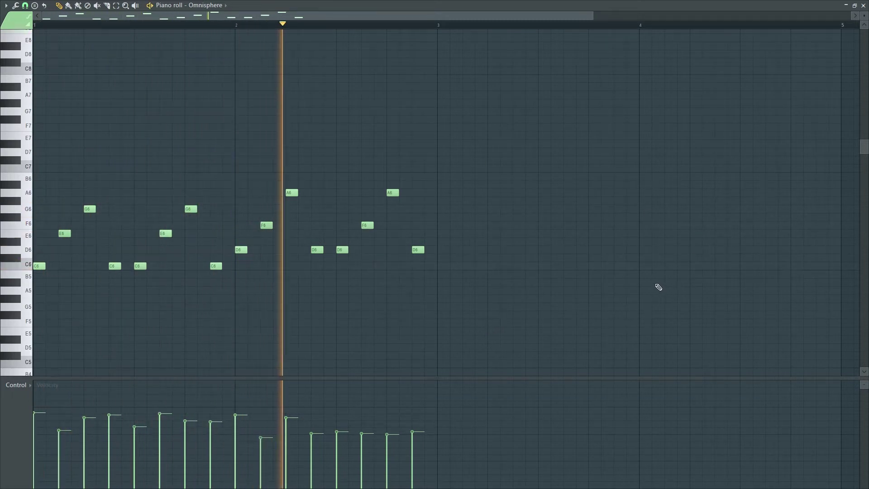
key(space)
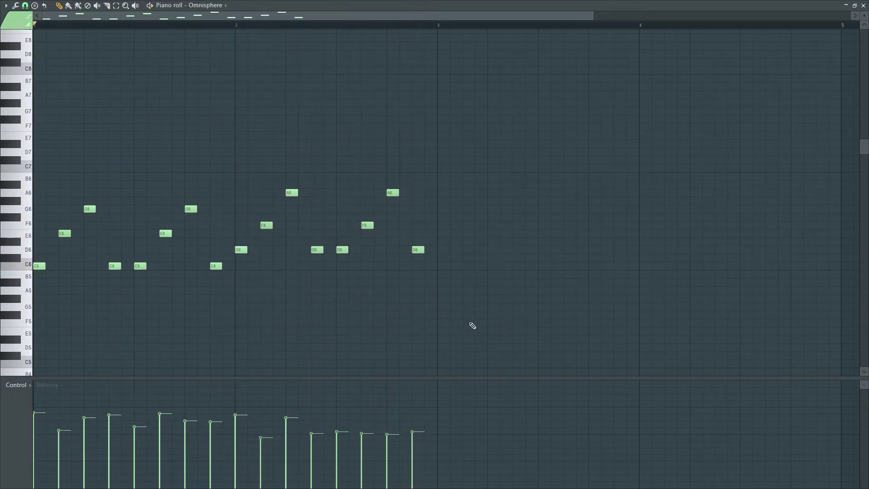
Step: Copy all bar 1 notes to the start of bar 3
ctrl+drag(566, 348, 54, 191)
ctrl+click(199, 306)
ctrl+drag(226, 303, 38, 185)
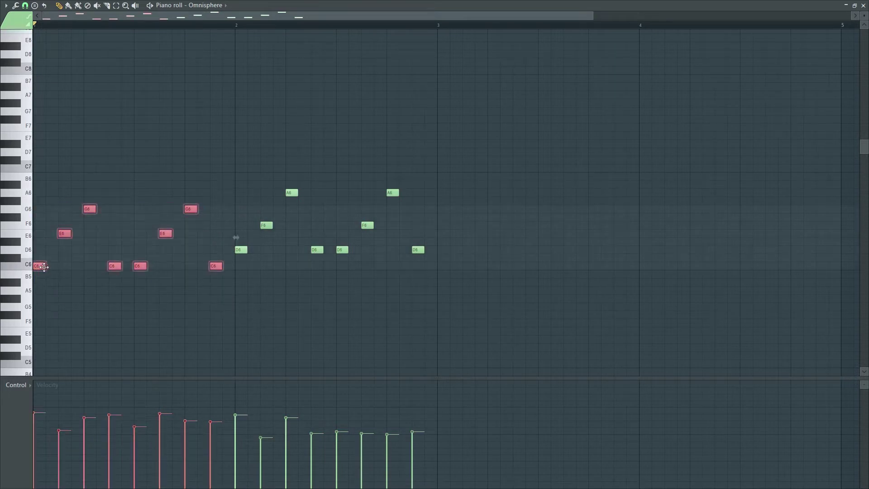
shift+drag(44, 266, 448, 267)
scroll(352, 307, down, 3)
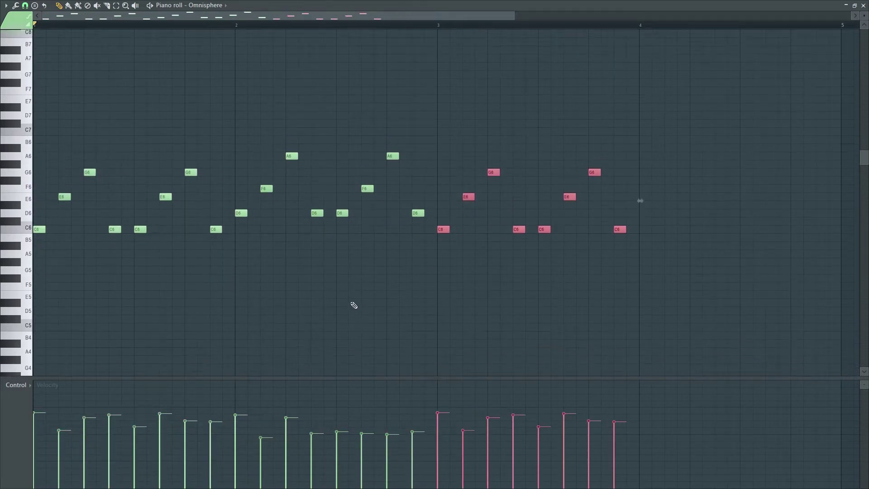
Step: Start bar 4 with an F6 note on the first beat and an A6 half a beat after it
scroll(356, 303, up, 5)
scroll(689, 178, down, 3)
scroll(538, 217, up, 8)
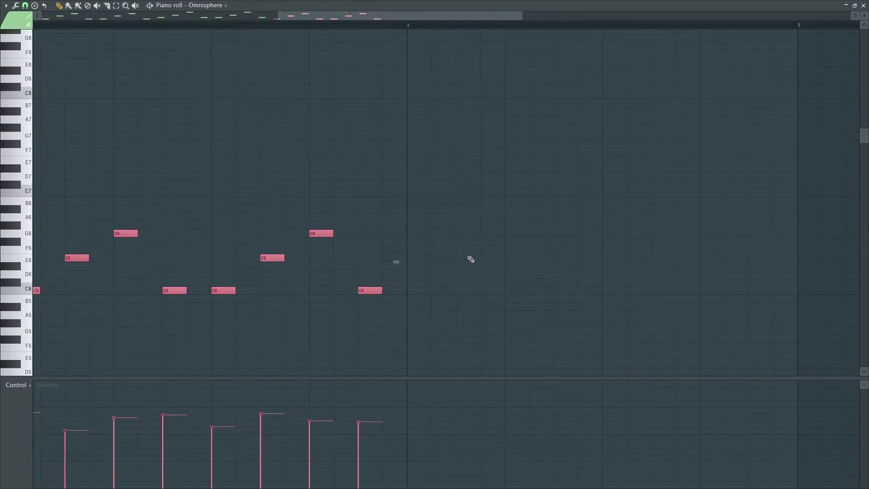
click(414, 241)
right_click(415, 242)
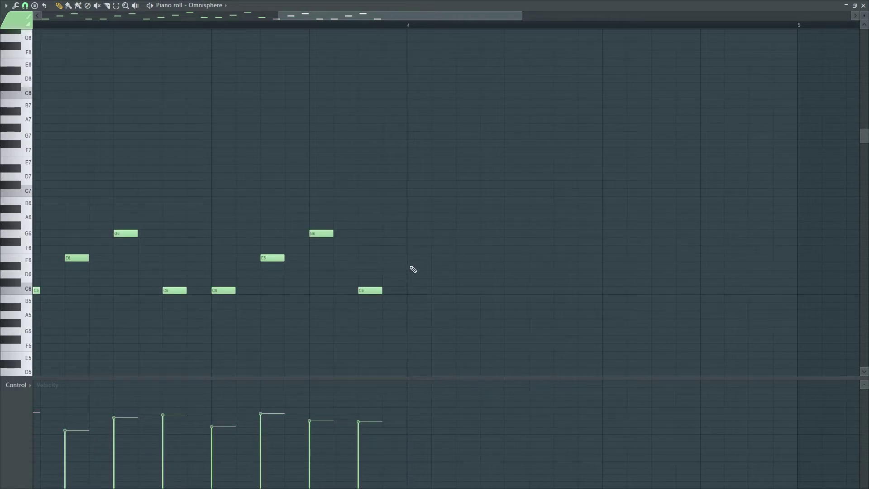
scroll(549, 201, down, 2)
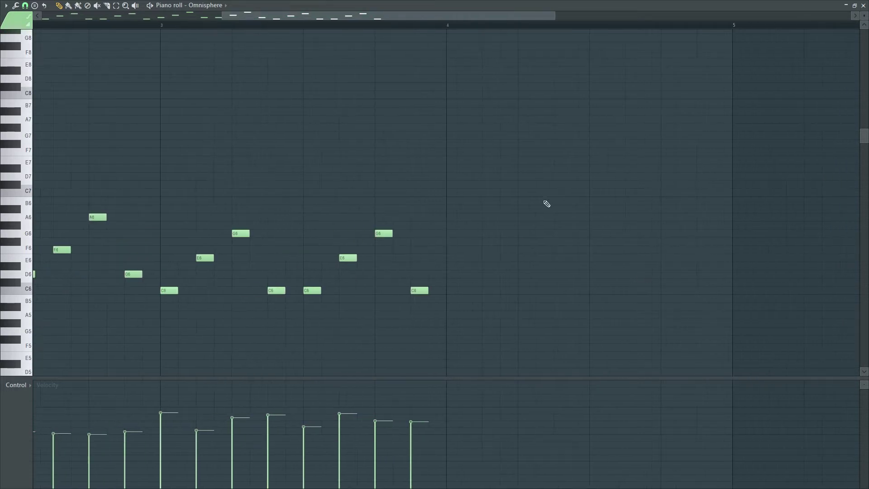
click(455, 242)
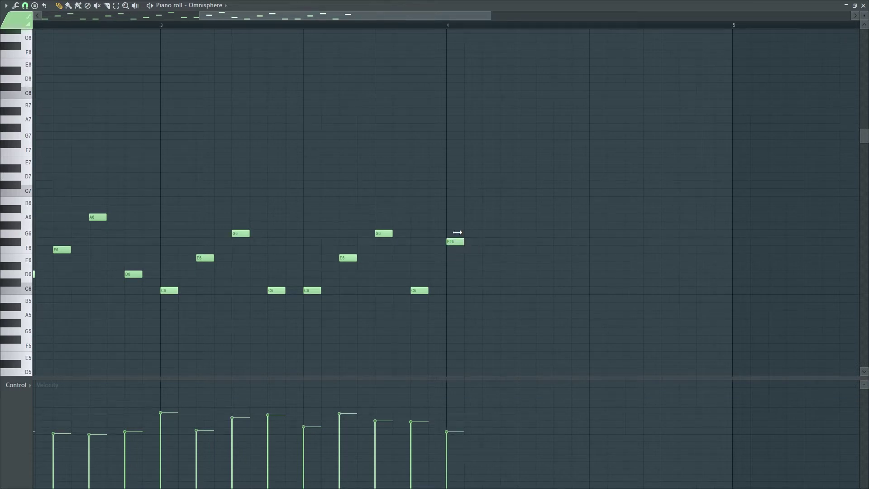
click(457, 233)
right_click(459, 243)
drag(458, 235, 457, 253)
click(480, 202)
drag(485, 202, 497, 218)
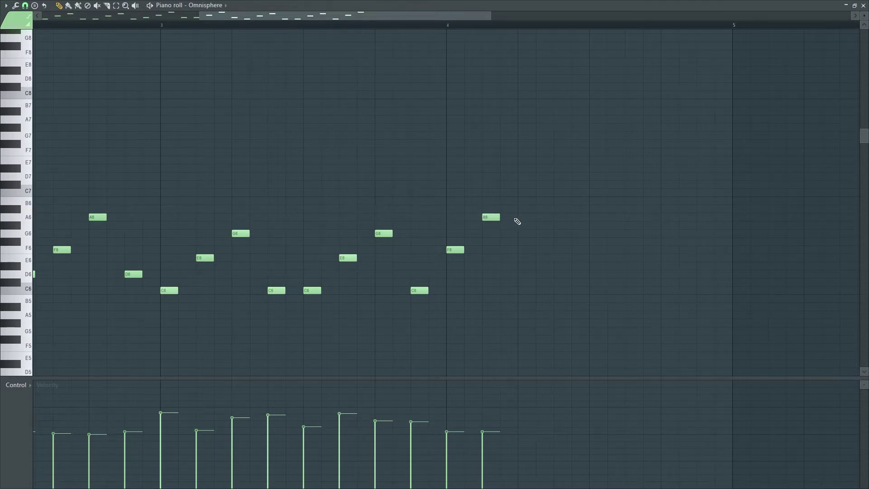
Step: Add a C7 on beat 2 of bar 4 and an A6 half a beat after it
click(524, 176)
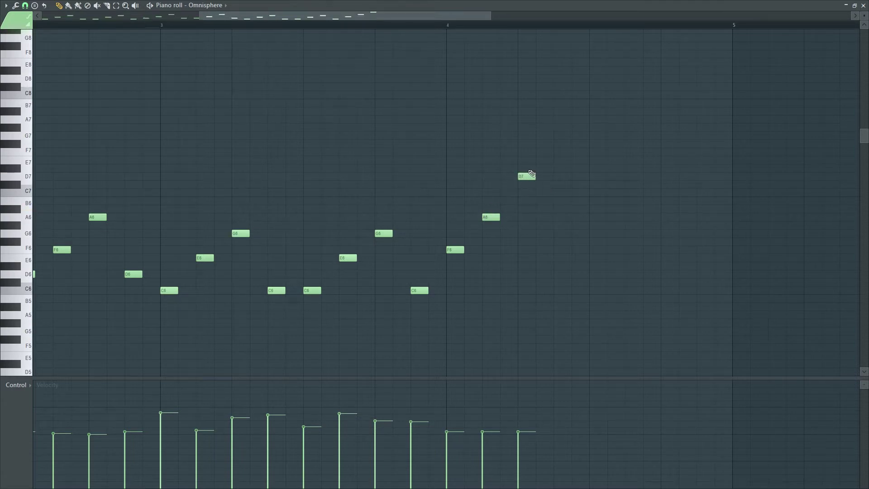
drag(526, 177, 526, 196)
click(554, 220)
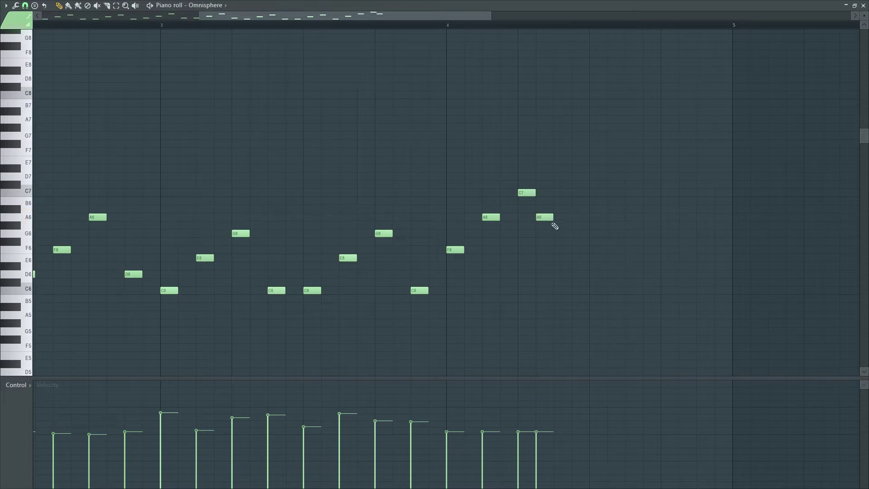
drag(544, 217, 557, 217)
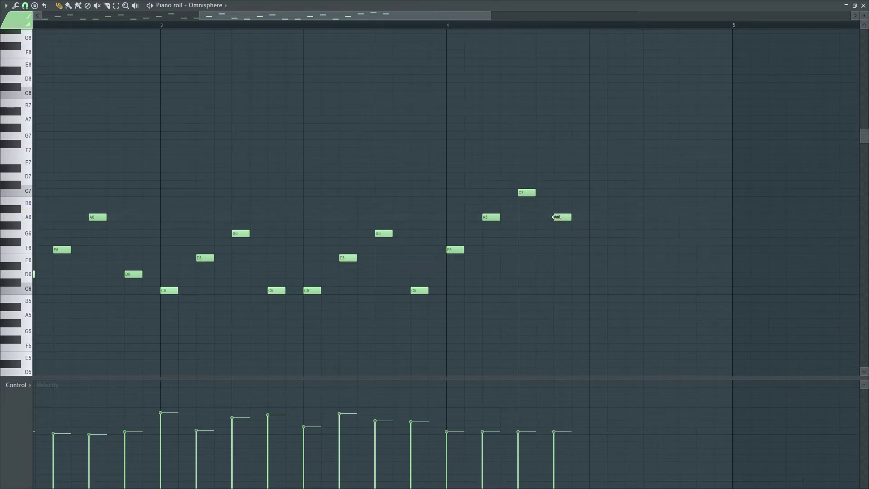
Step: Fill the second half of bar 4 with D7, F7, A6 and D7 notes half a beat apart
click(596, 177)
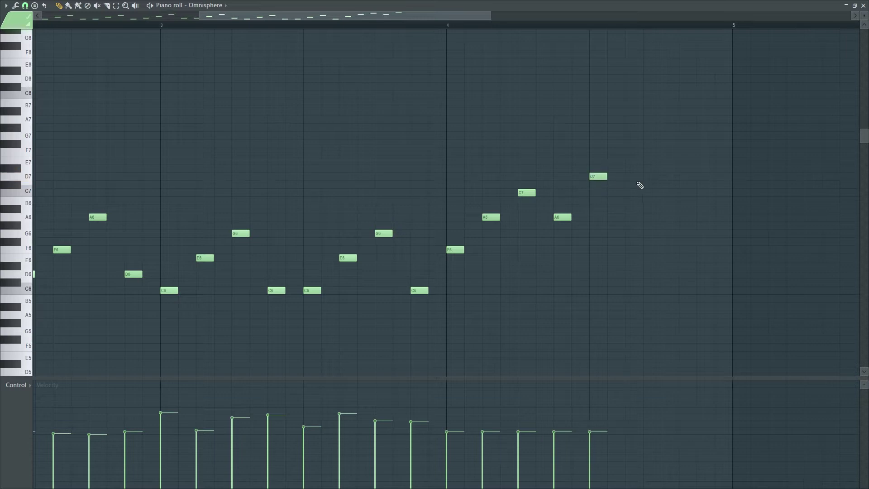
click(630, 129)
drag(635, 129, 634, 152)
right_click(619, 130)
click(633, 132)
click(669, 213)
mouse_move(670, 212)
mouse_down()
mouse_move(686, 221)
mouse_move(700, 177)
mouse_up()
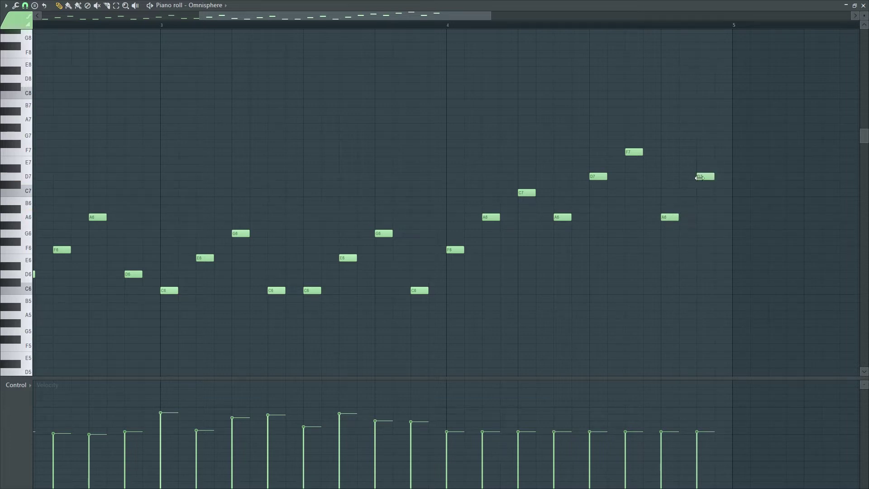
Step: Vary the velocities of the bar 4 notes and the later bar 2 notes, and play the four-bar melody
scroll(568, 303, down, 2)
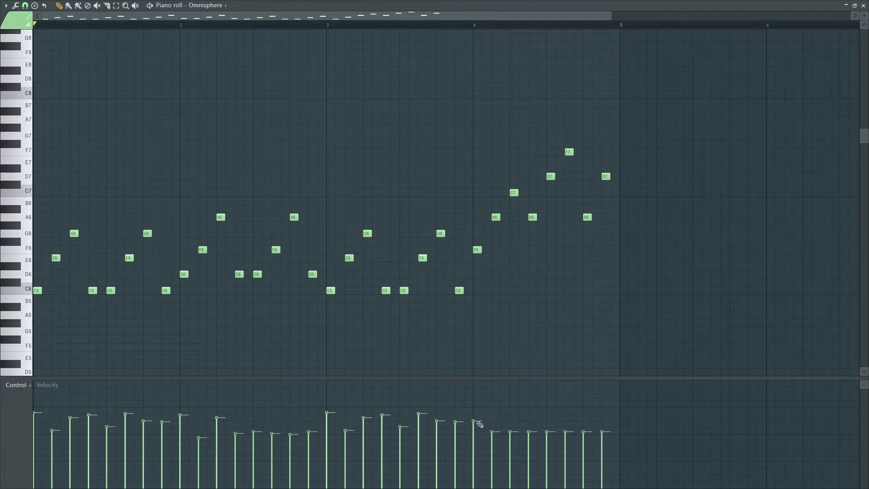
mouse_move(503, 426)
mouse_down()
mouse_move(550, 437)
mouse_move(604, 423)
mouse_up()
drag(245, 434, 292, 428)
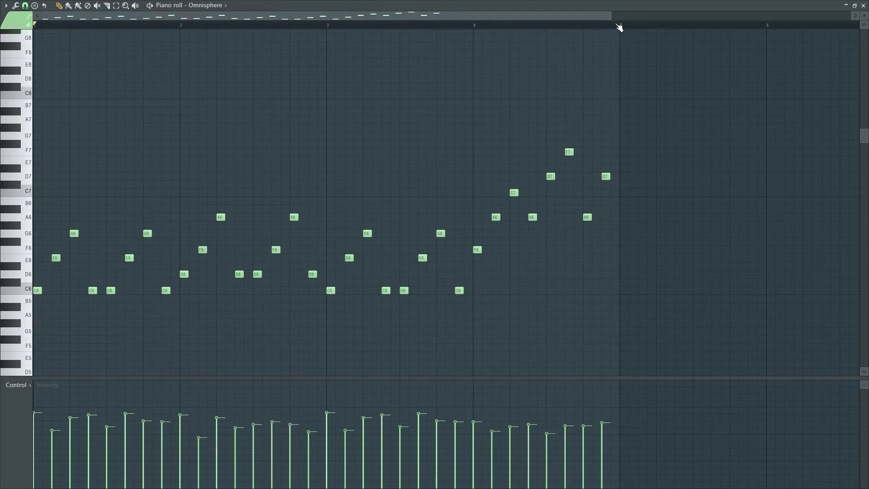
scroll(244, 125, down, 2)
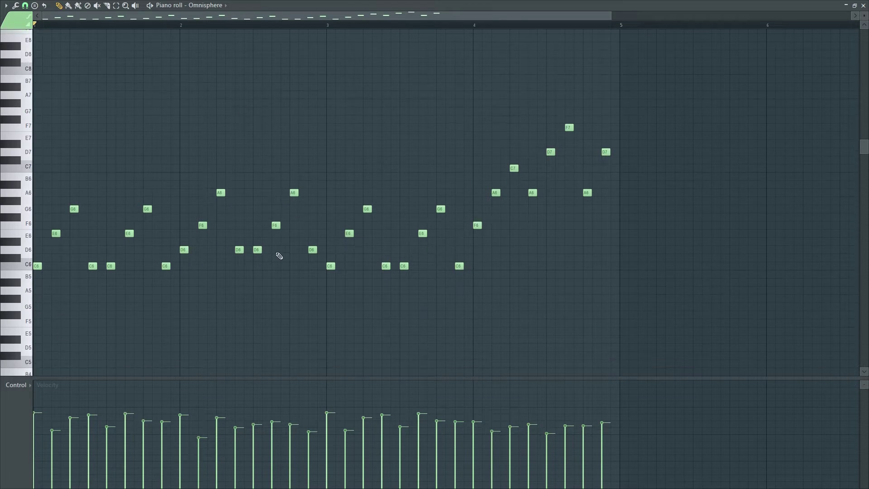
key(space)
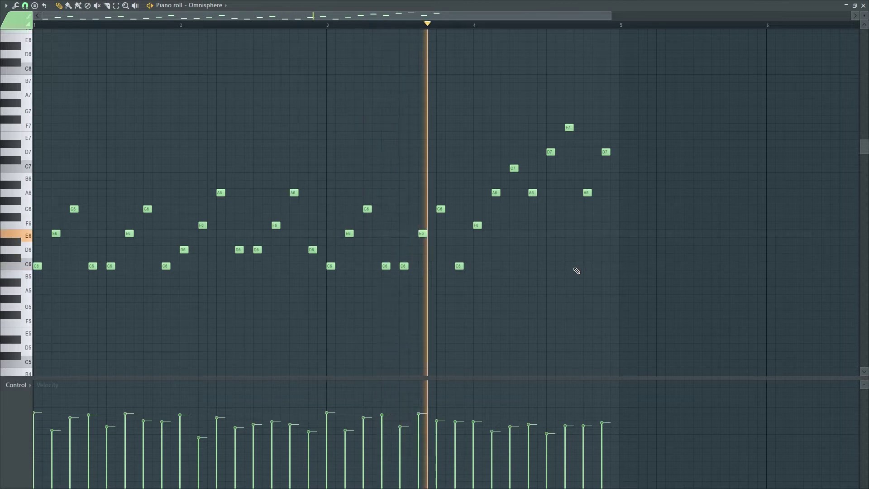
Step: Stop playback and copy the whole four-bar Omnisphere melody into the reFX Nexus channel
key(space)
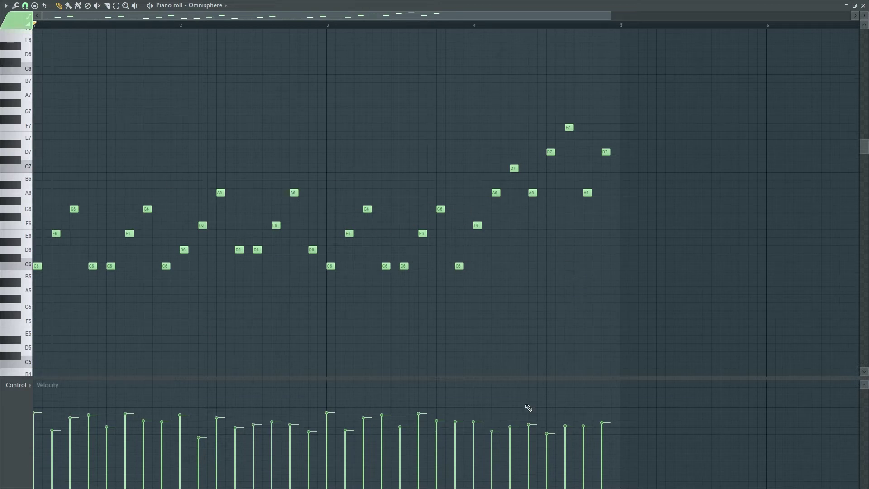
drag(621, 319, 11, 42)
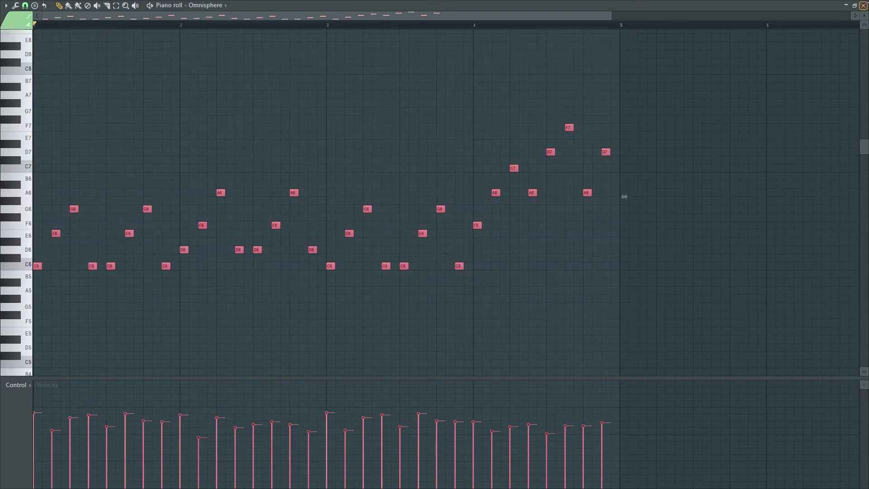
click(865, 5)
click(305, 249)
key(ctrl+c)
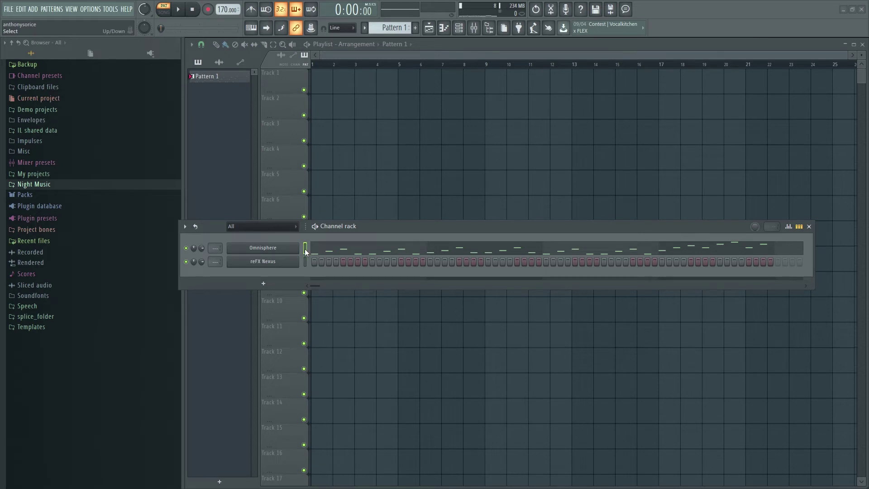
click(304, 260)
key(ctrl+v)
Step: Transpose all the reFX Nexus melody notes down one octave in the piano roll, and close it
right_click(297, 258)
click(318, 262)
key(ctrl+a)
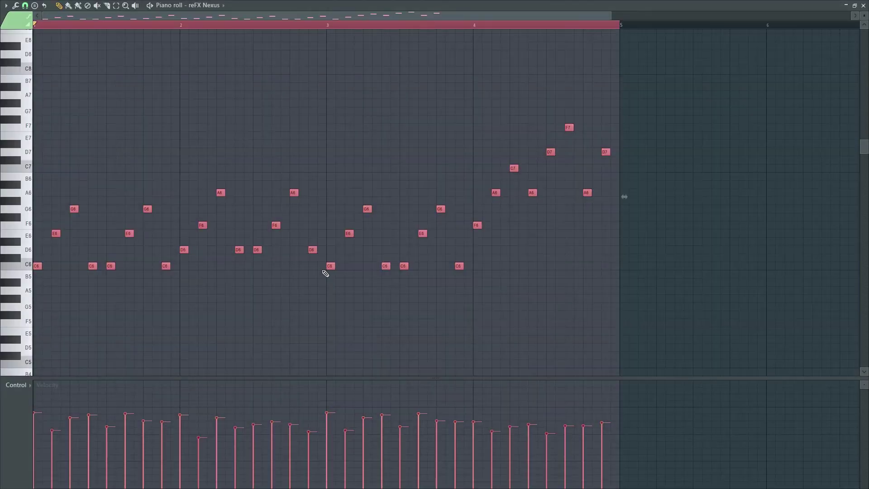
key(ctrl+Down)
scroll(166, 290, down, 3)
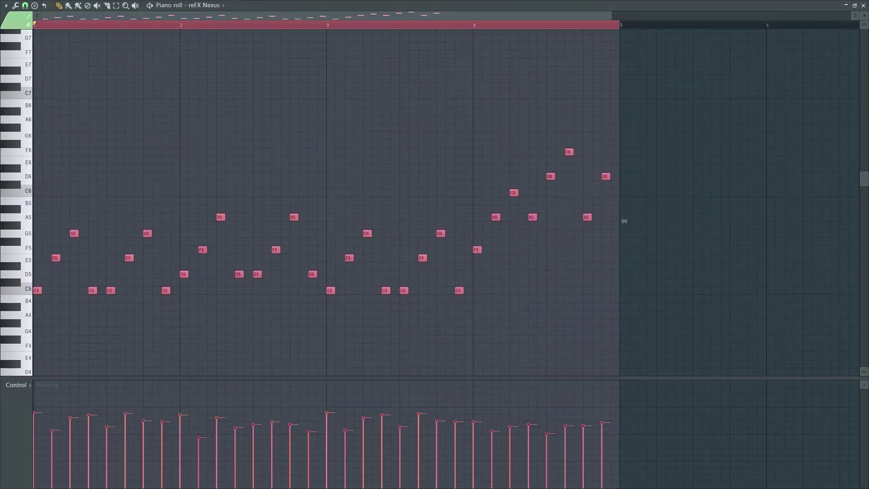
click(864, 5)
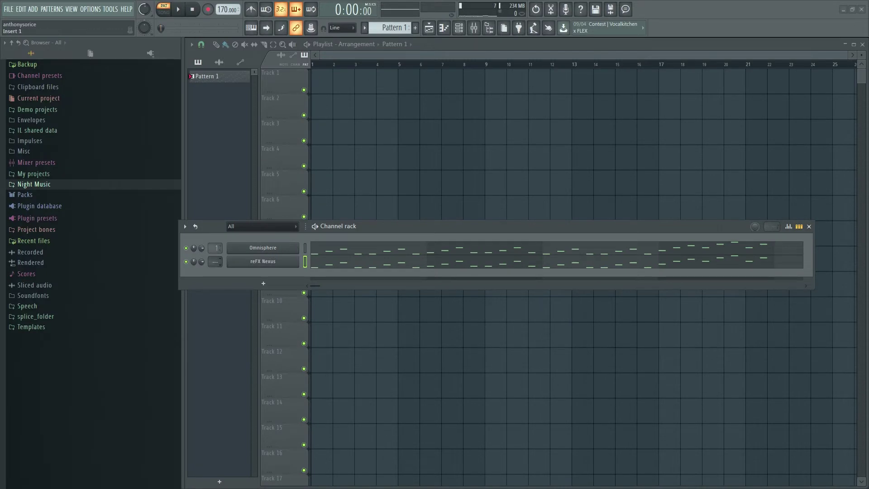
Step: Route reFX Nexus to mixer insert 2 and lower that insert's volume while the pattern plays
click(211, 265)
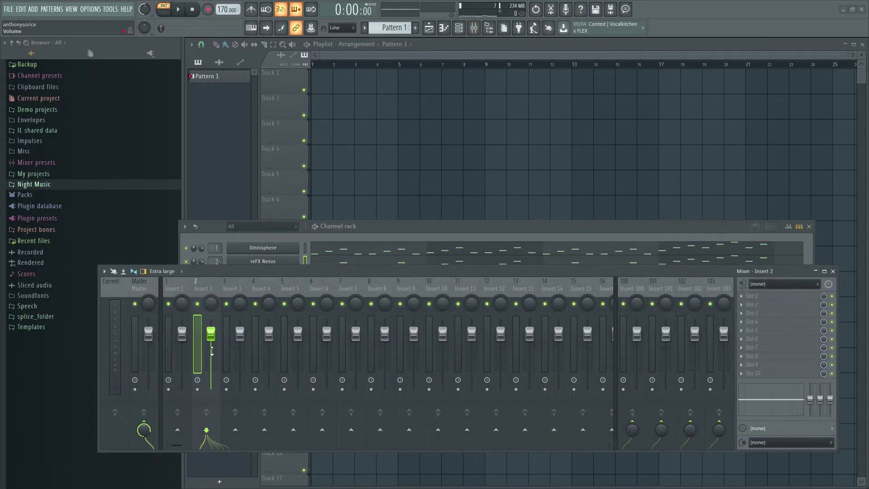
drag(211, 334, 211, 348)
drag(404, 227, 423, 177)
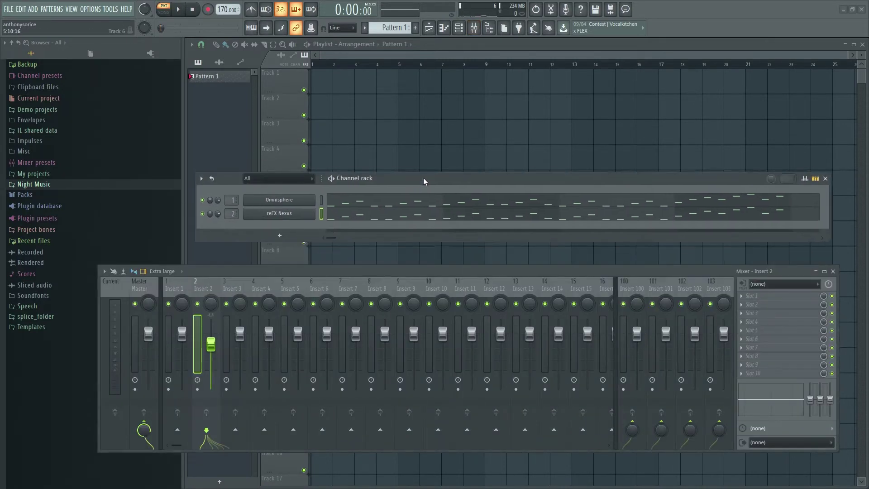
key(space)
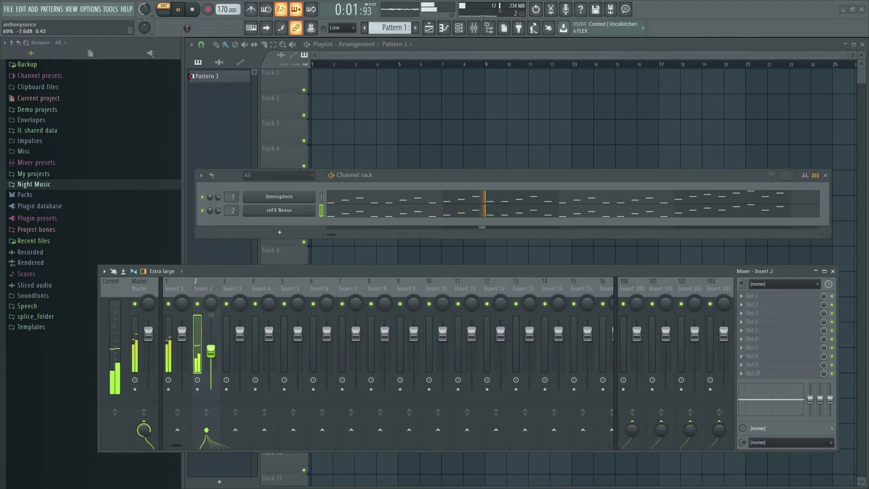
drag(210, 348, 210, 355)
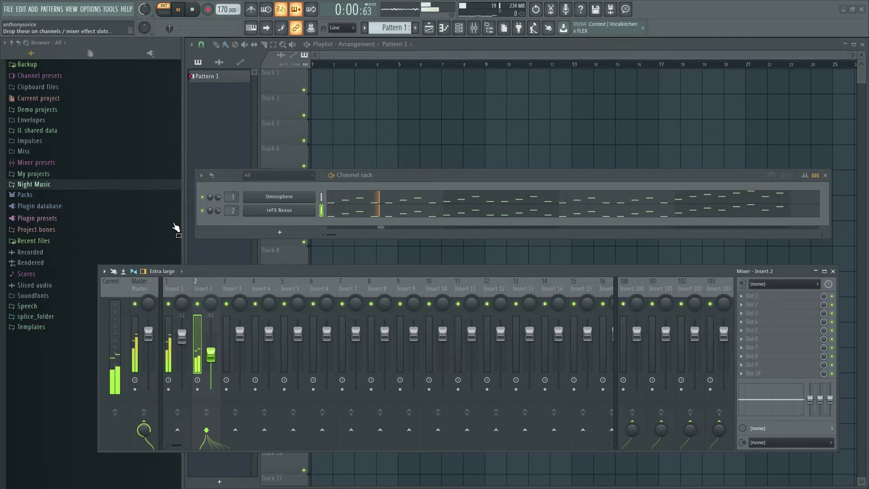
Step: Arrange Pattern 1 on playlist Track 1 at bars 1 and 5, and make the second clip unique as Pattern 2
click(183, 12)
click(324, 81)
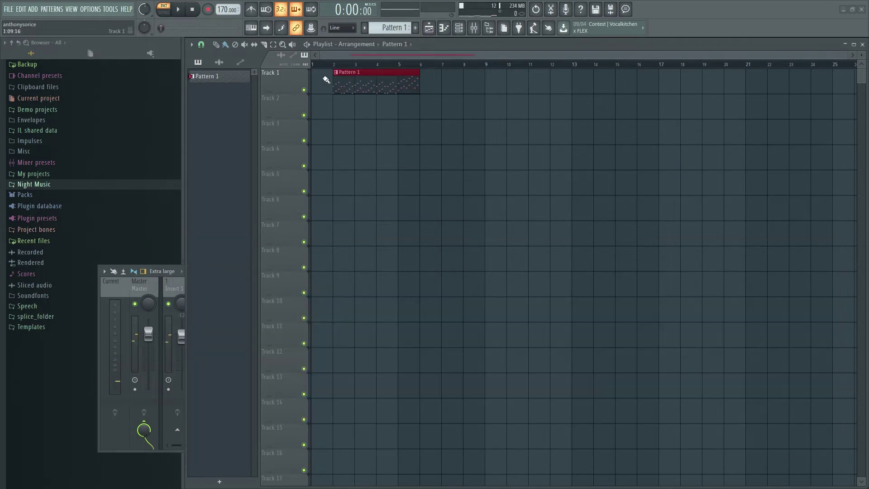
drag(396, 86, 433, 86)
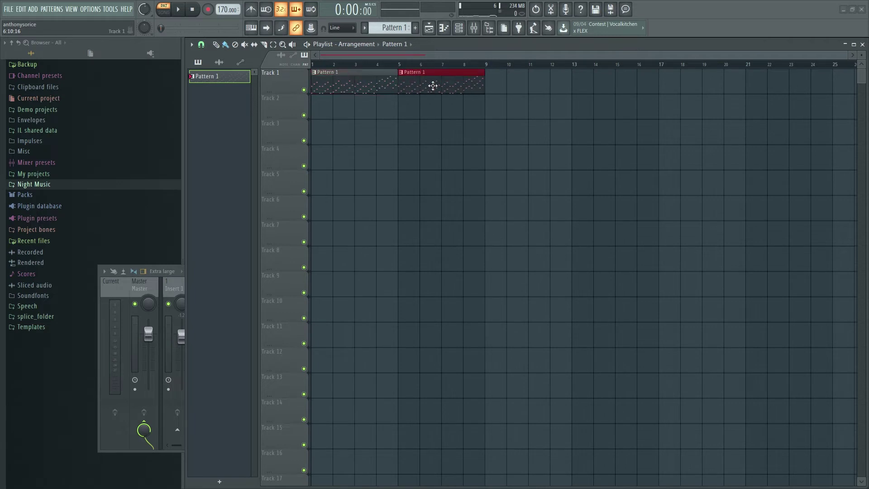
click(402, 74)
click(422, 132)
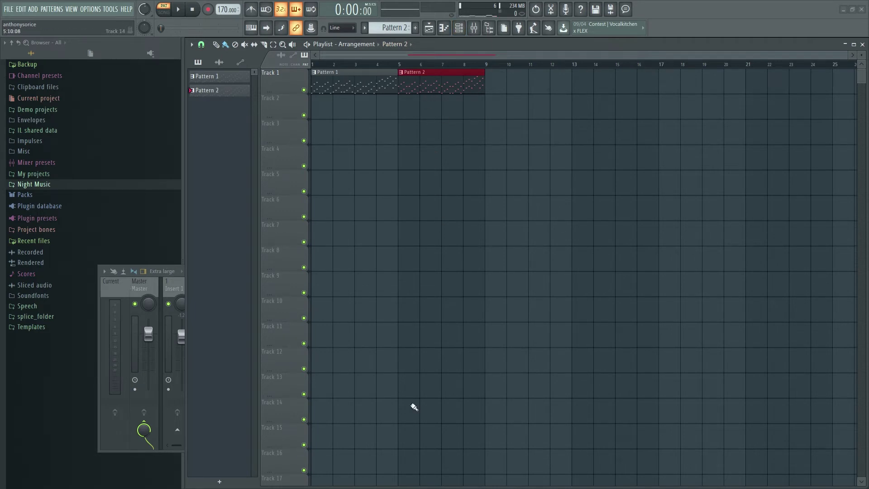
Step: Add a FLEX channel and load the 808 Clean preset from the Mobile Tuned 808 Bass pack
click(175, 278)
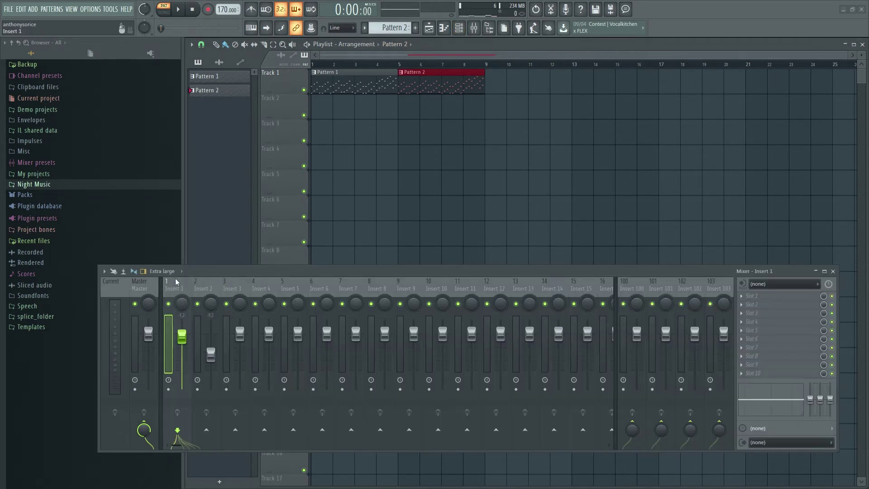
key(F6)
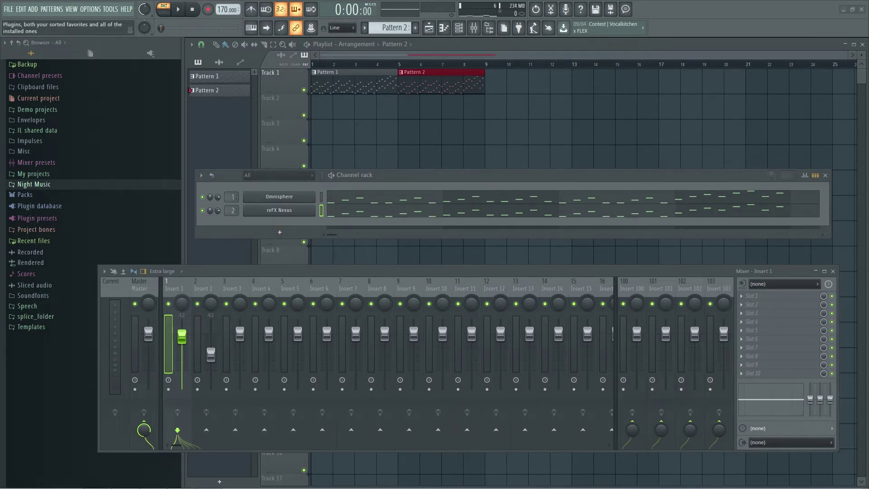
click(279, 232)
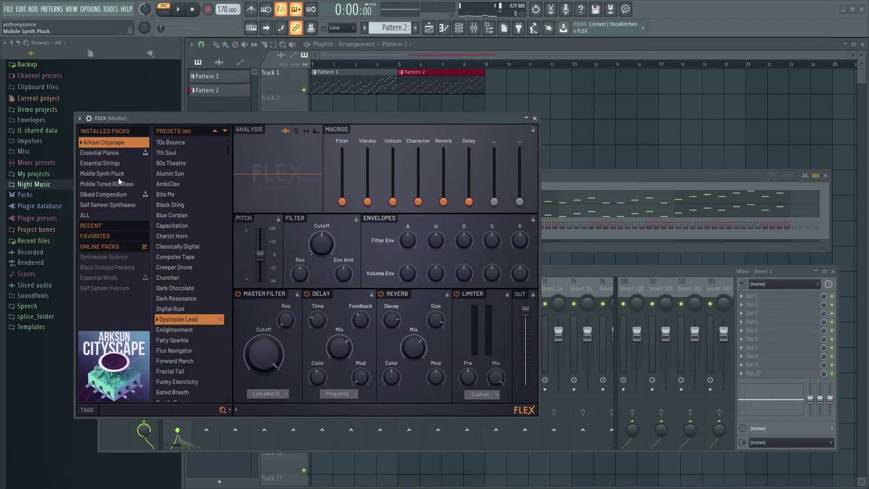
click(116, 185)
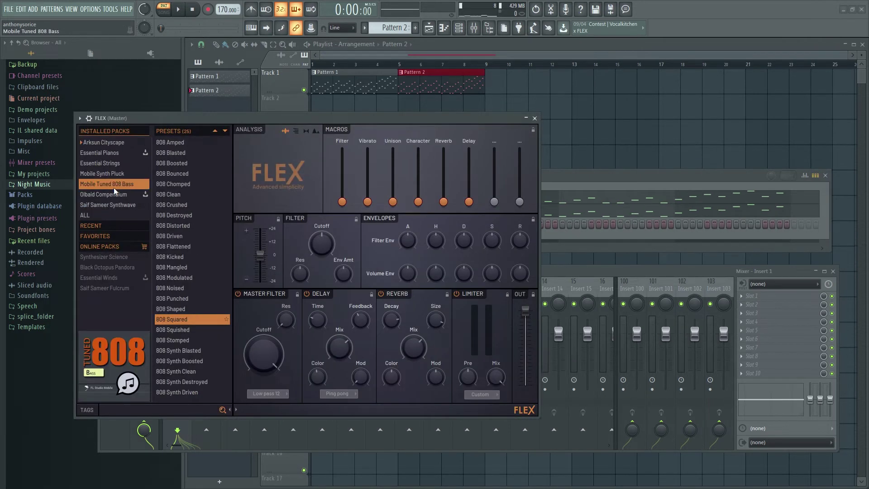
click(170, 196)
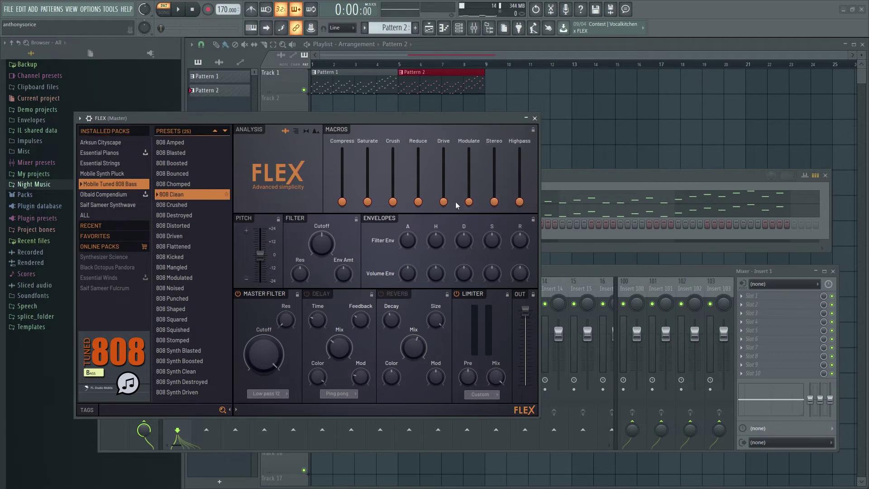
Step: Raise the Drive and Crush macros of the 808 Clean preset slightly, and close the FLEX window
drag(444, 202, 444, 192)
drag(394, 202, 393, 195)
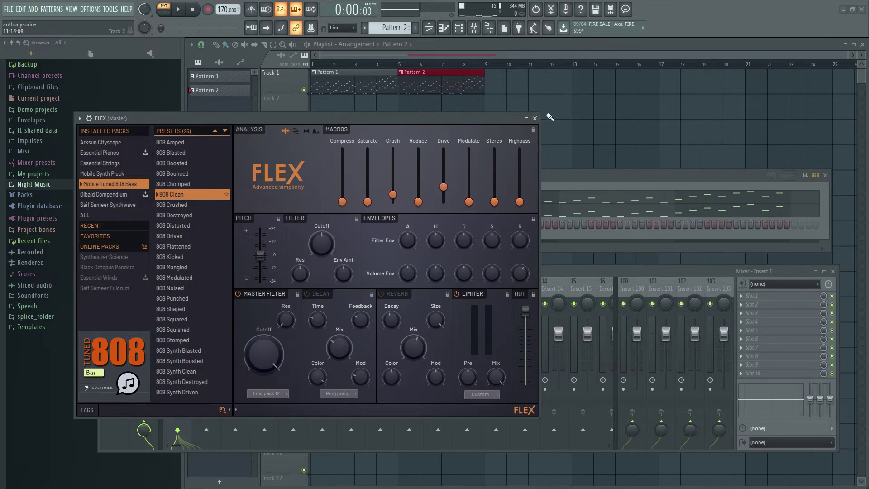
click(535, 118)
Step: Open the piano roll of the FLEX channel and turn on the metronome
right_click(281, 224)
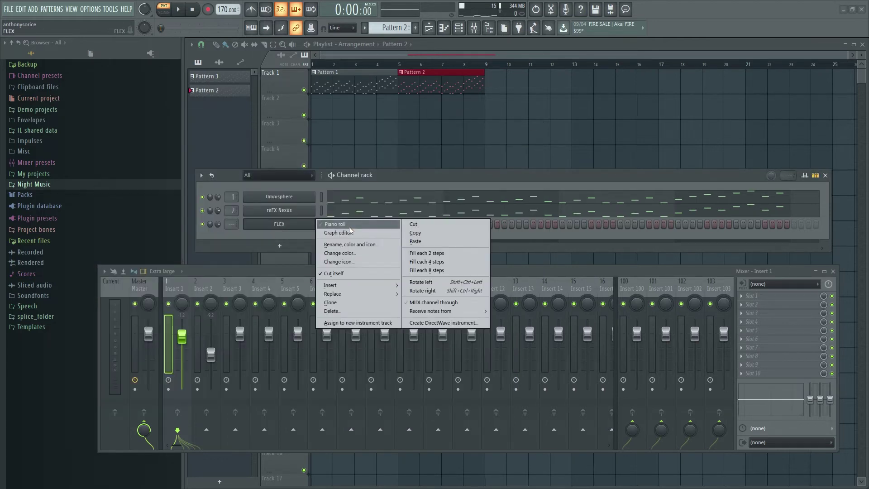
click(347, 224)
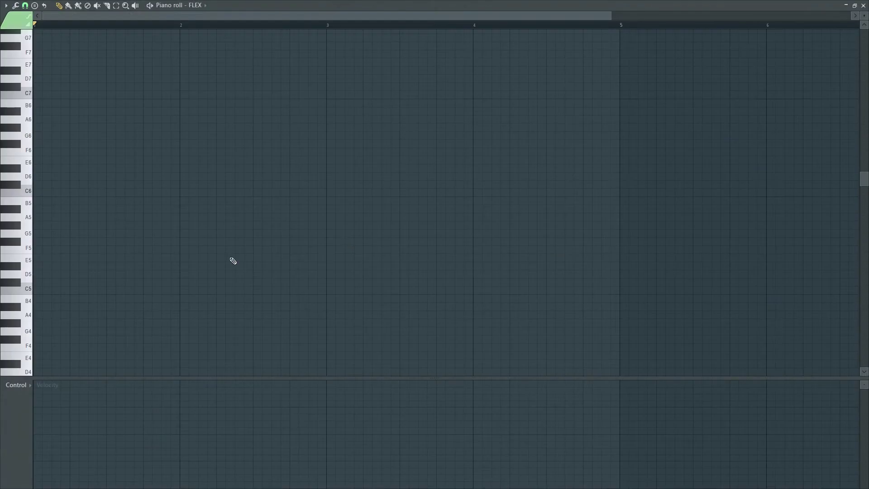
right_click(207, 272)
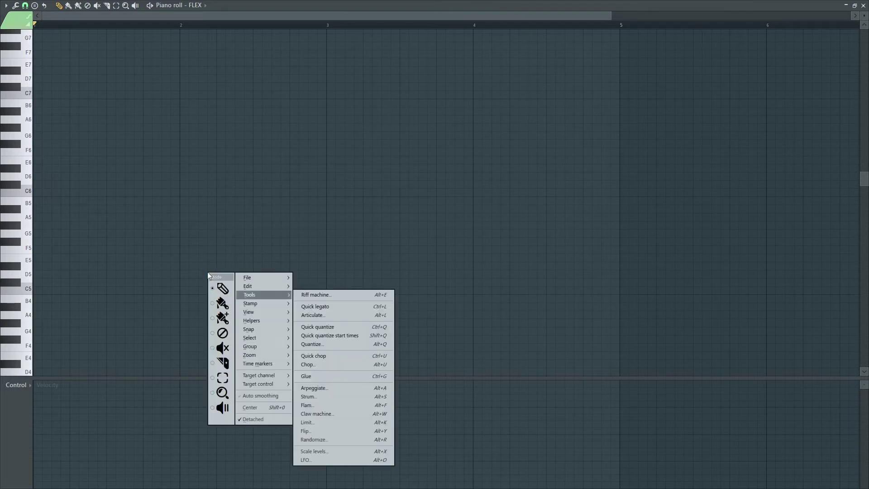
click(145, 282)
right_click(150, 283)
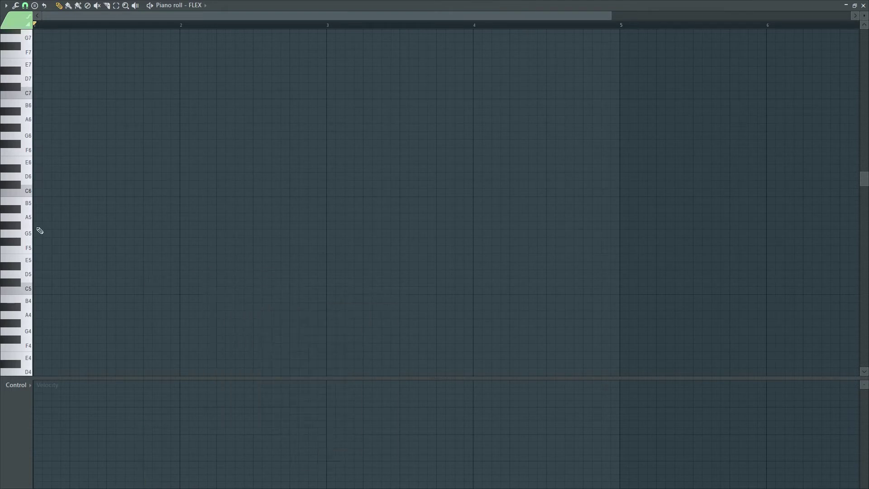
scroll(36, 243, up, 2)
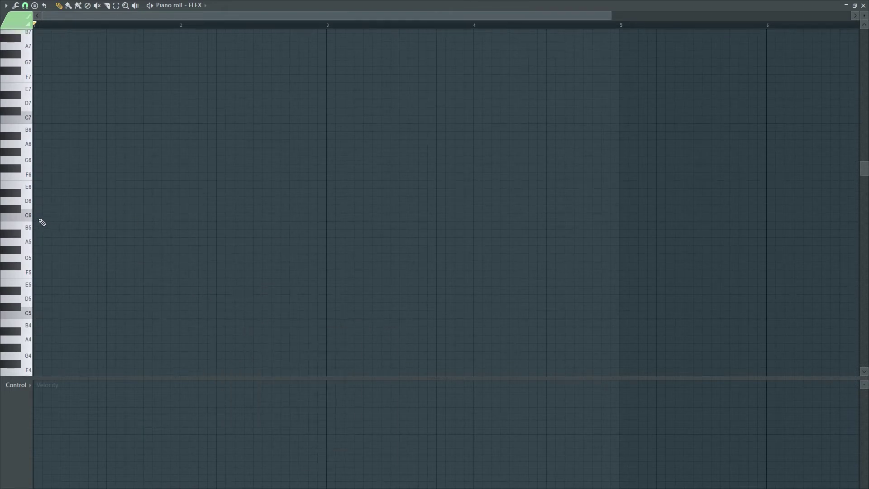
click(855, 6)
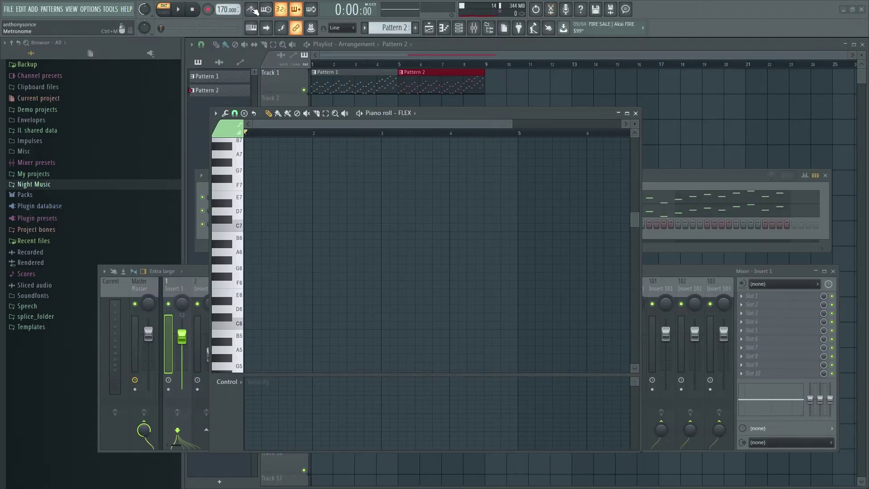
click(253, 10)
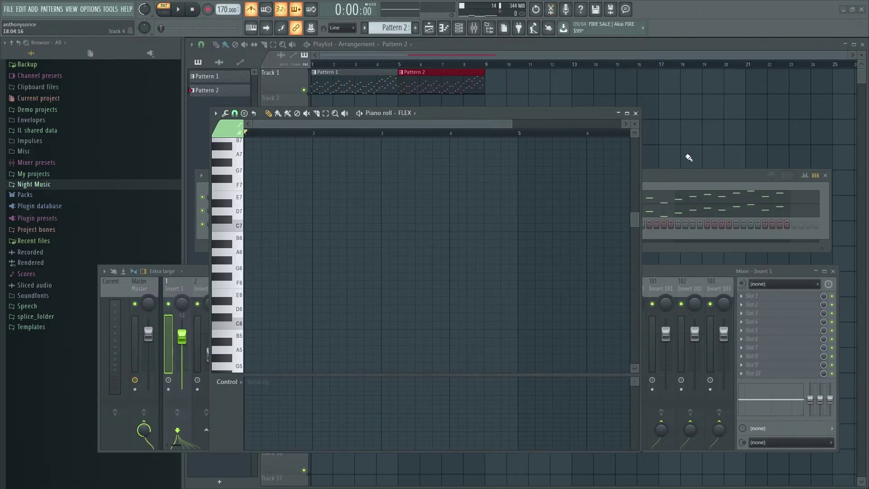
Step: In the maximized FLEX piano roll, place a one-beat C6 note at the start of bar 1 and play it
click(678, 178)
right_click(293, 226)
click(343, 225)
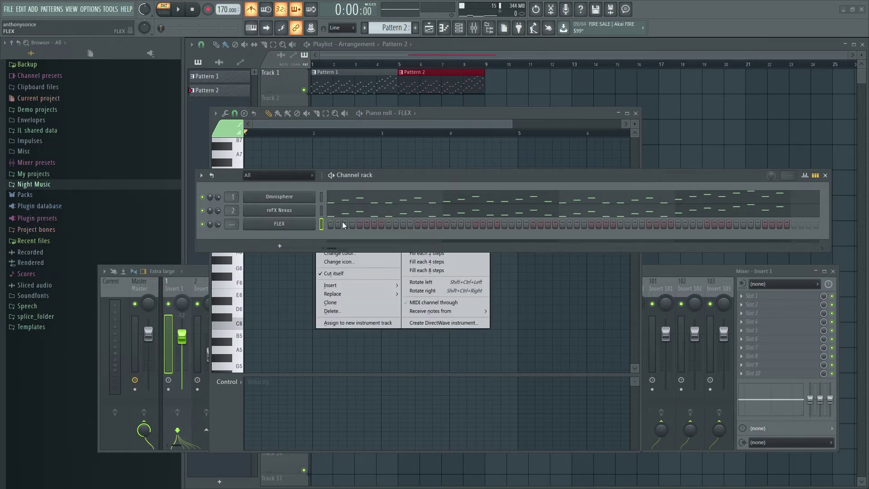
right_click(290, 224)
click(343, 228)
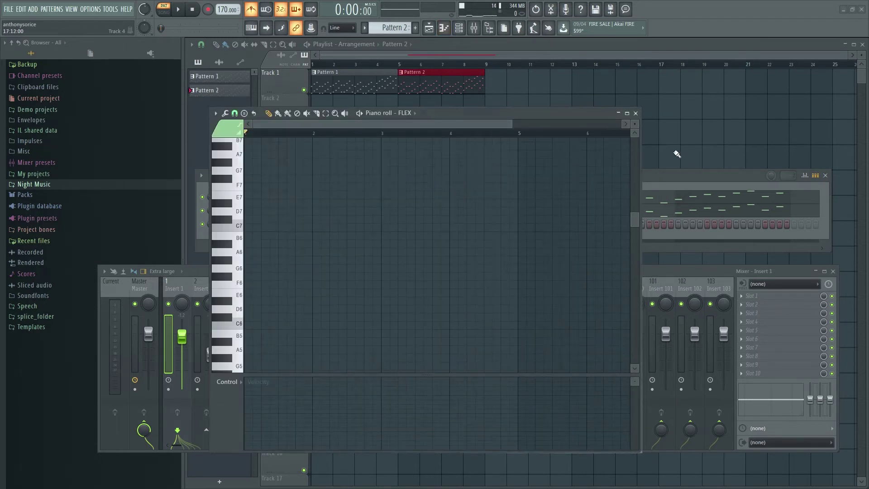
click(627, 113)
click(57, 230)
click(56, 227)
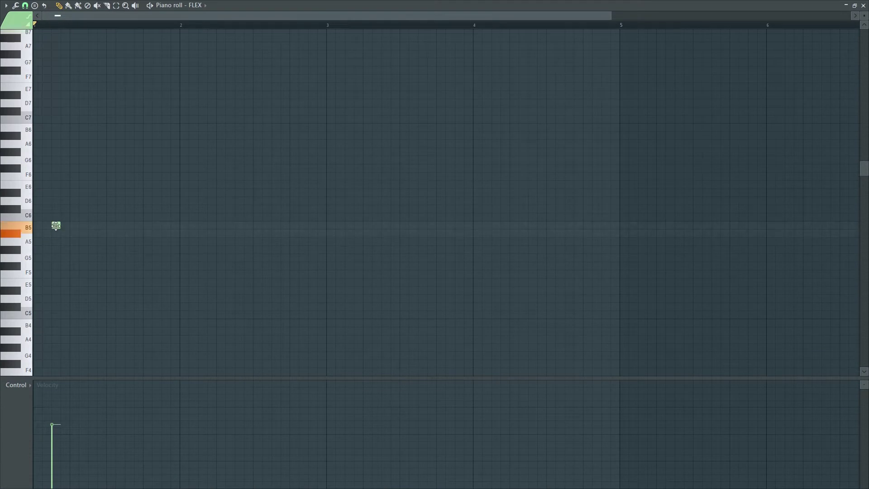
mouse_move(56, 226)
mouse_down()
mouse_move(38, 216)
mouse_move(67, 219)
mouse_up()
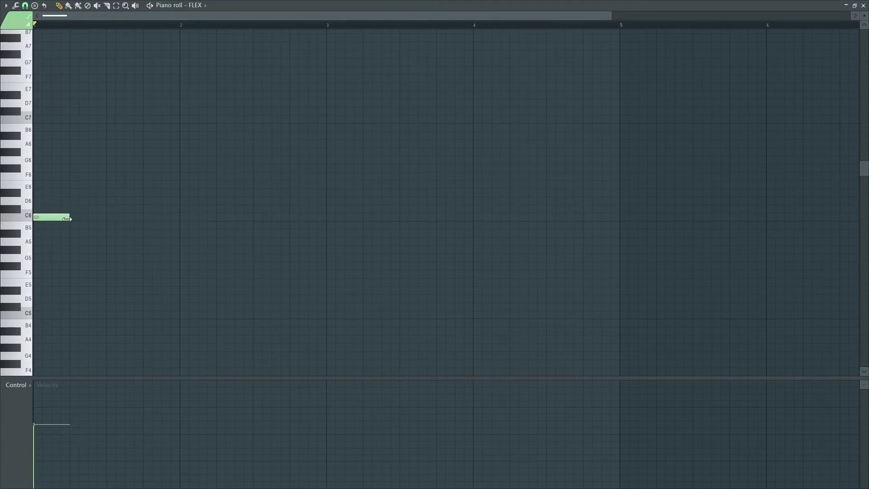
key(space)
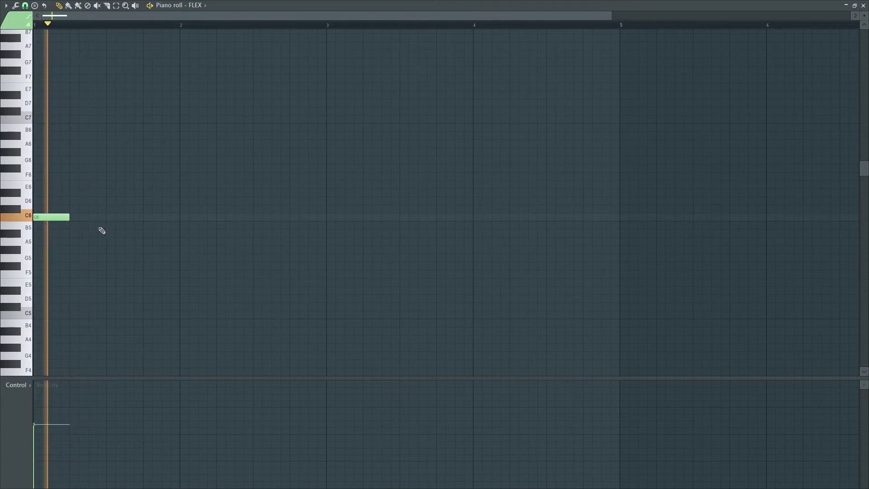
key(space)
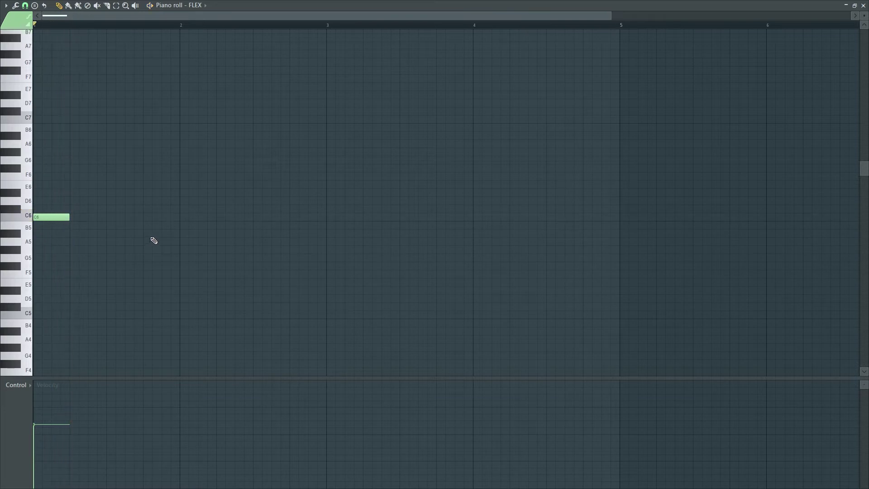
Step: Add a one-beat E6 note on beat 4 of bar 1, play it, and lengthen the C6 note to two beats
key(space)
key(space)
click(150, 201)
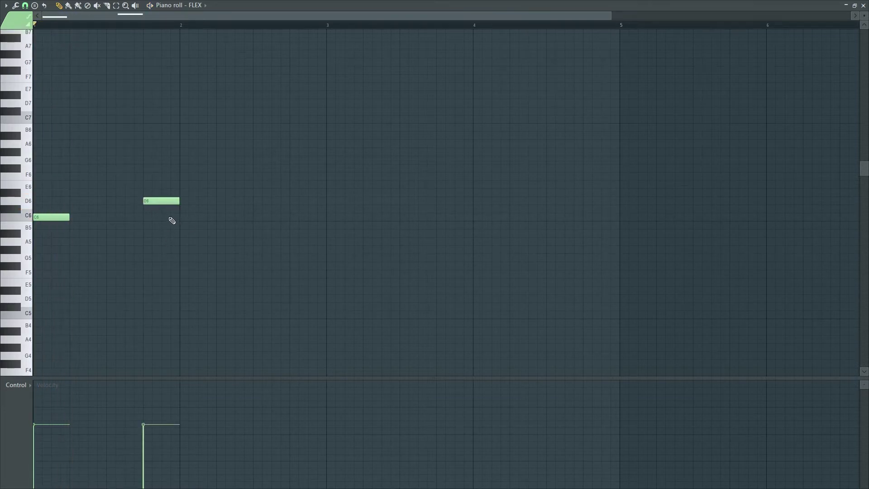
click(145, 185)
right_click(148, 200)
key(space)
key(space)
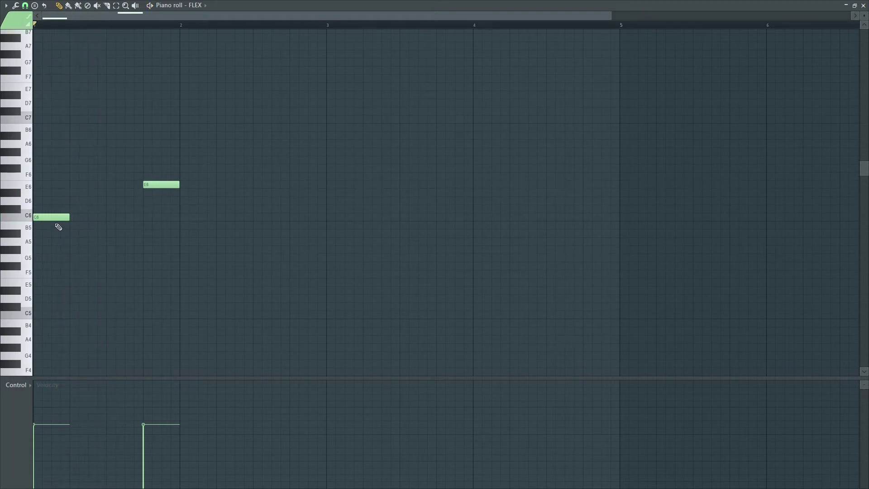
drag(66, 218, 97, 221)
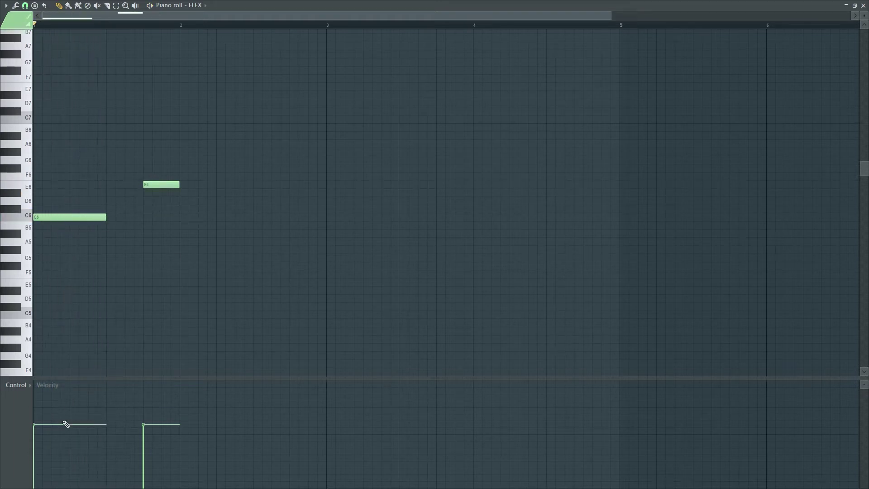
Step: Raise the velocity of the C6 and E6 notes in bar 1 to maximum and play the pattern in the maximized piano roll
drag(38, 424, 36, 380)
drag(151, 423, 147, 379)
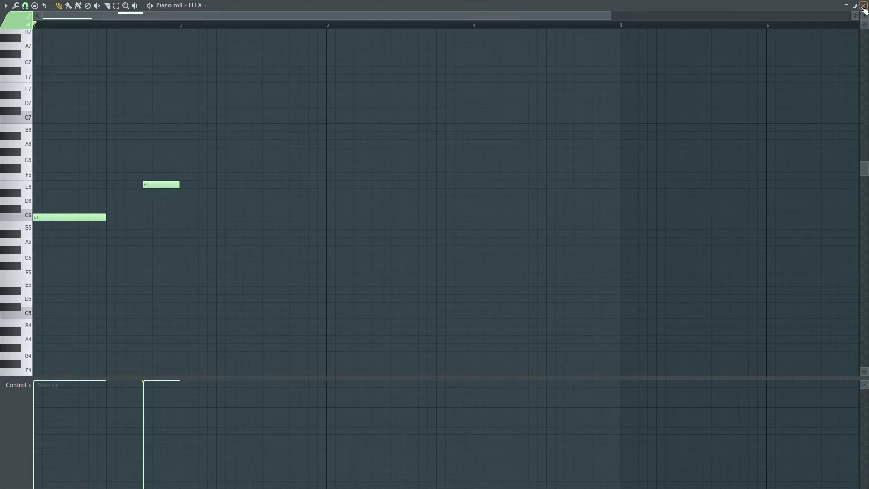
click(855, 6)
click(701, 177)
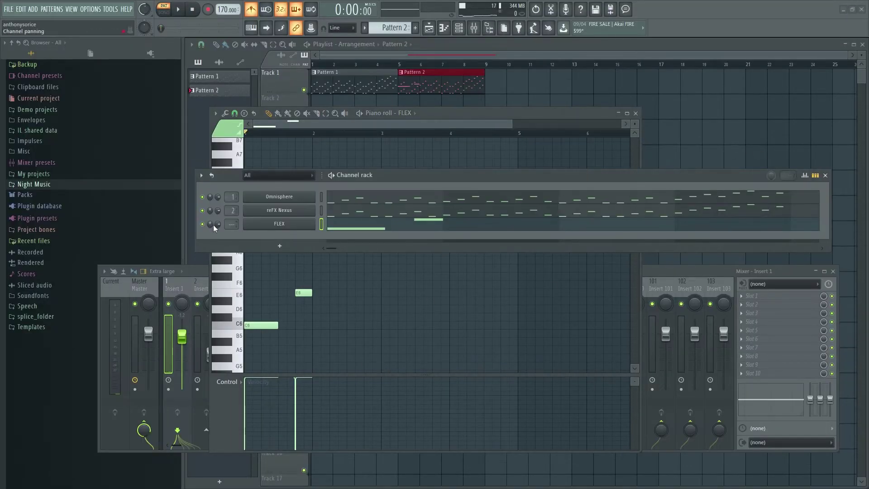
click(631, 117)
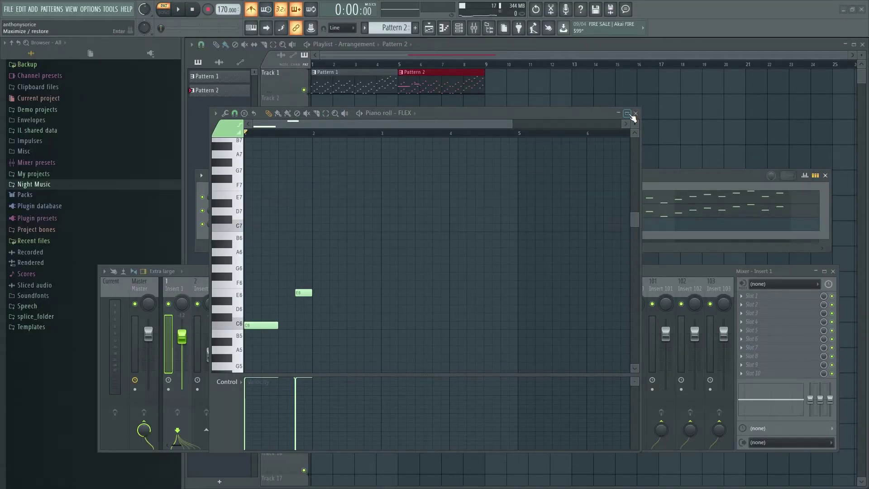
click(627, 113)
key(space)
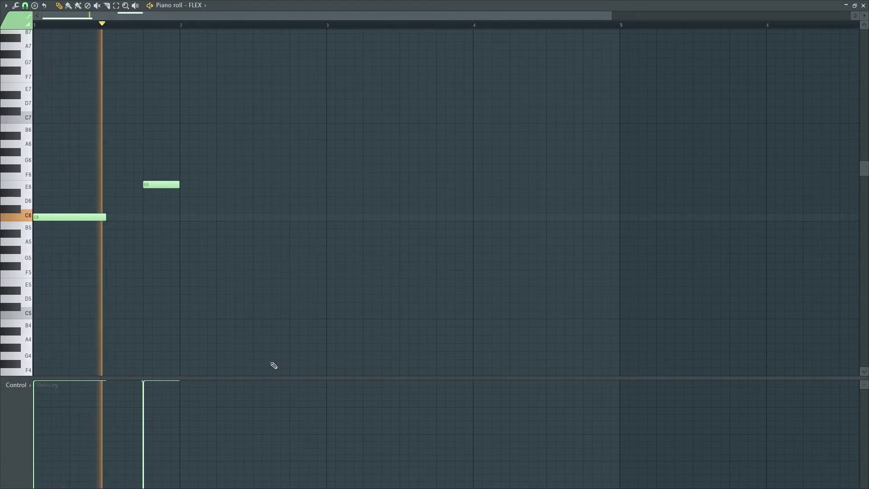
Step: Place a one-beat D6 note at the start of bar 2, play it, and add another one on beat 4
click(188, 201)
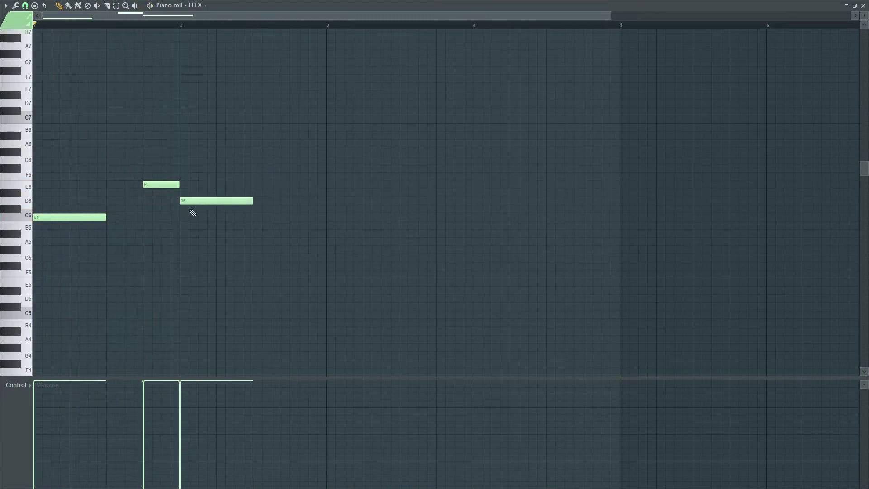
drag(253, 202, 217, 203)
key(space)
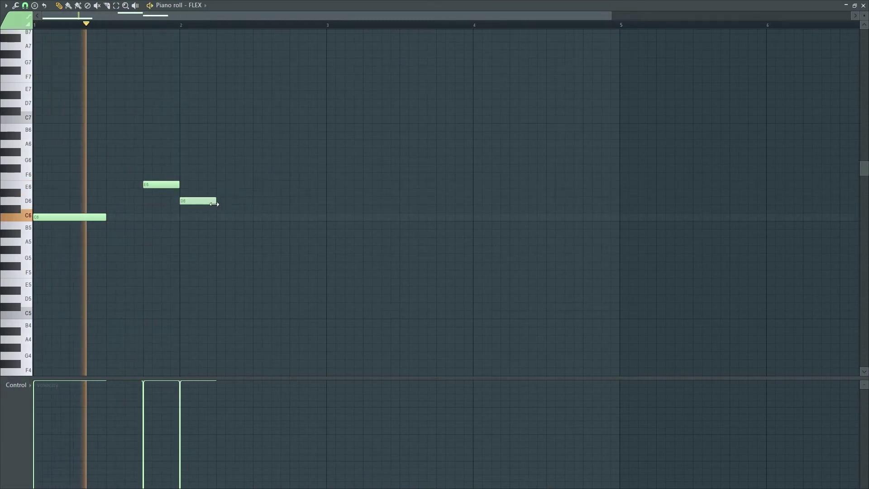
click(293, 203)
key(space)
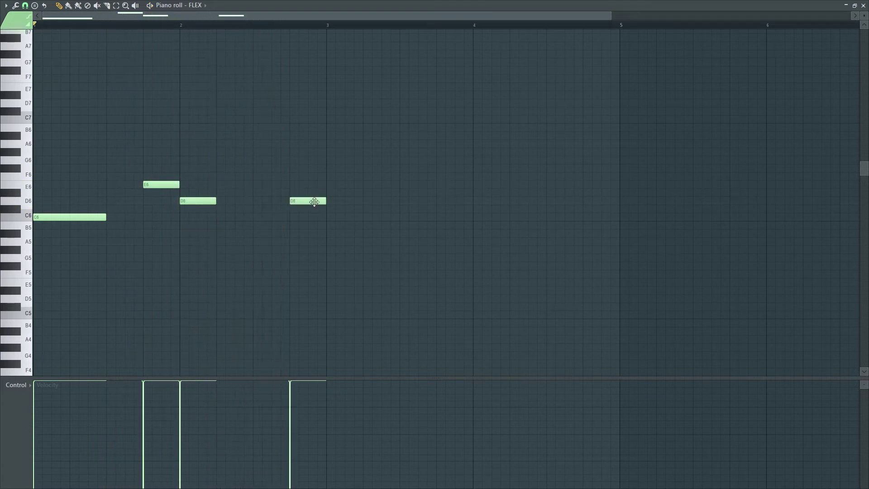
Step: Extend the start of the second D6 note half a beat earlier and play the bass line
drag(290, 201, 272, 201)
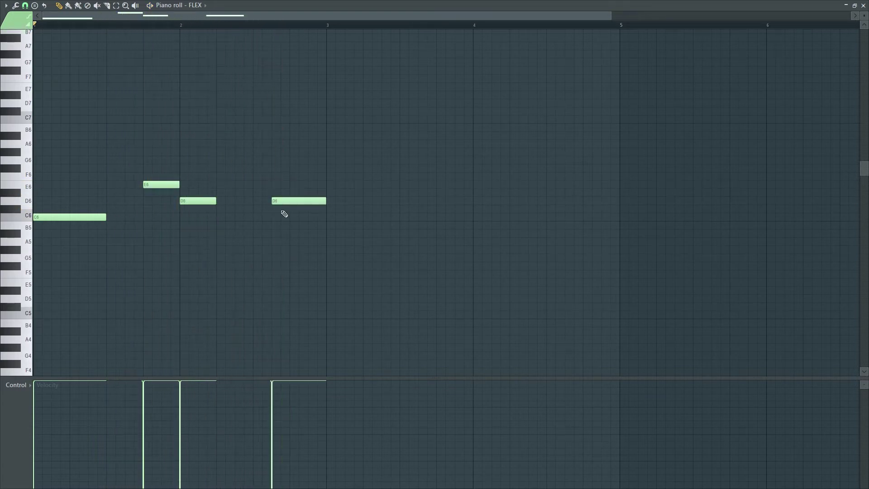
key(space)
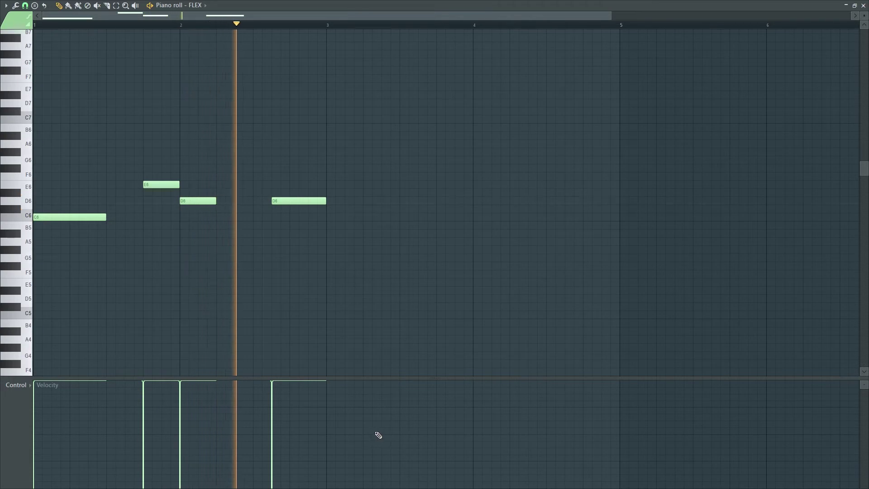
key(space)
key(space)
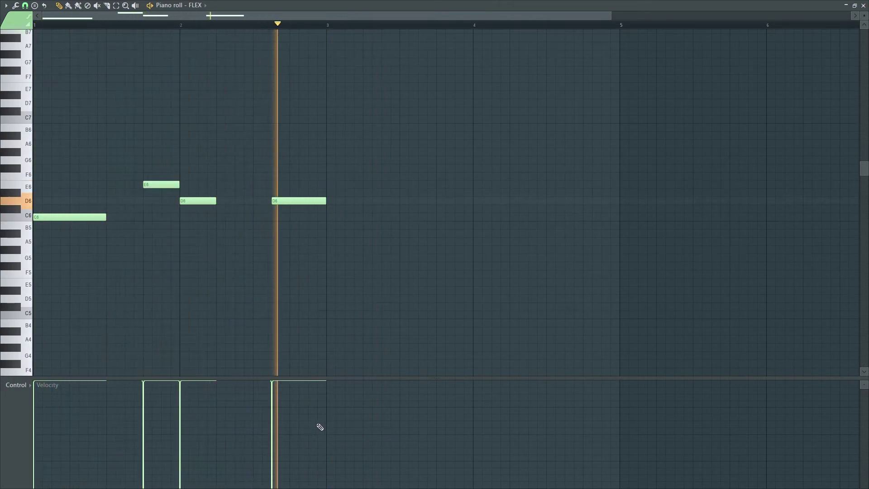
key(space)
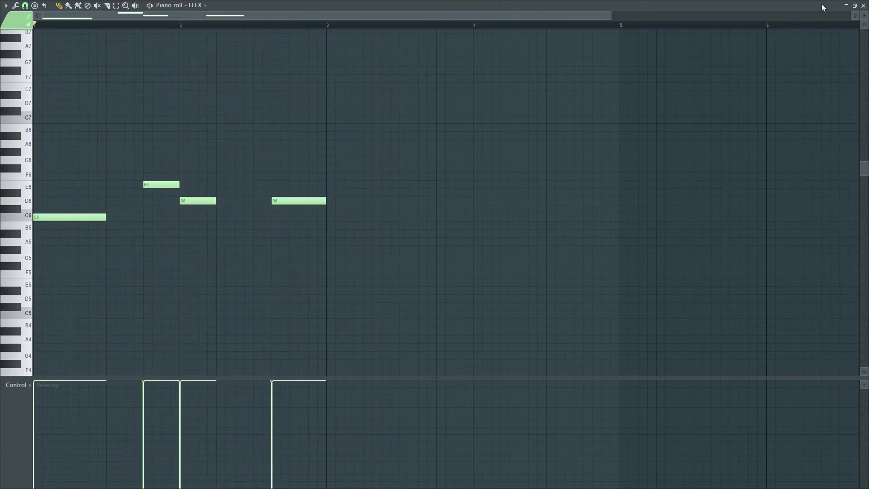
Step: Open the FLEX instrument, raise the 808's volume envelope release to 74%, and play the pattern while adjusting it
click(856, 6)
click(659, 187)
click(280, 224)
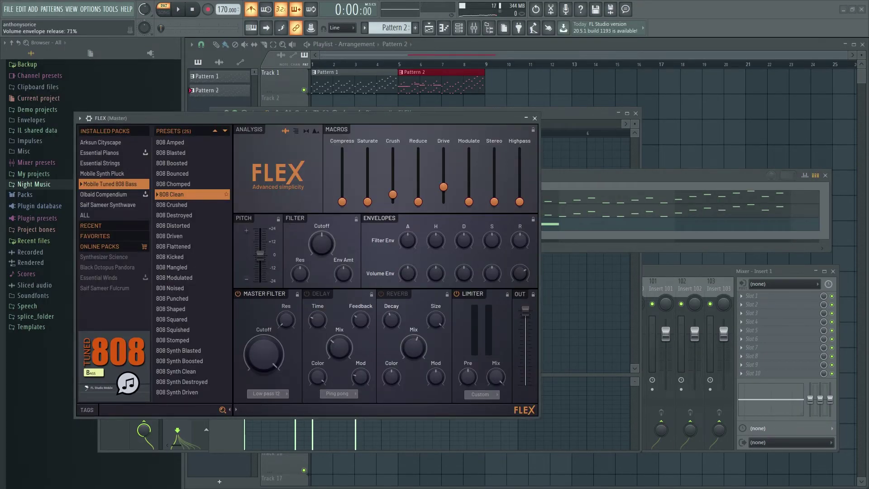
click(569, 185)
key(space)
right_click(314, 221)
click(334, 226)
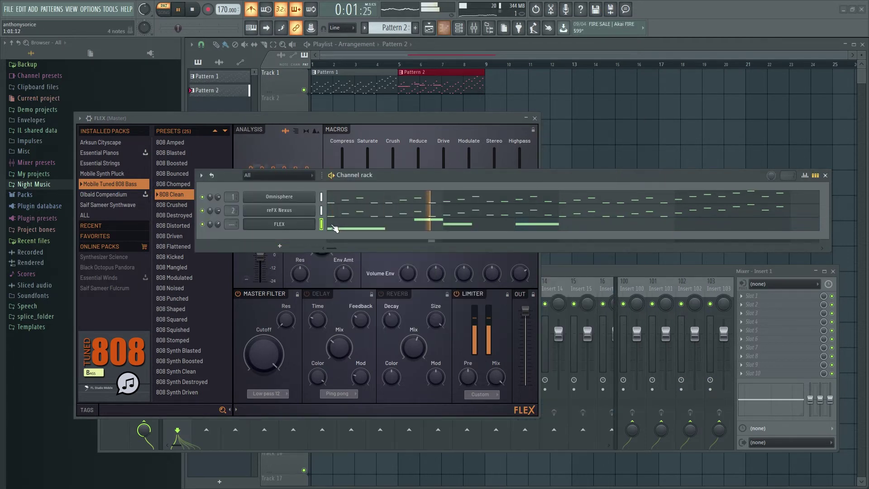
key(space)
click(520, 273)
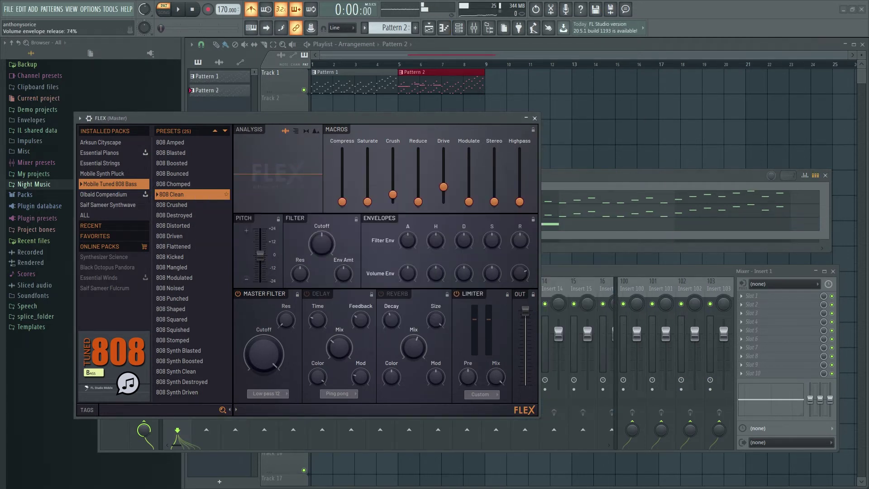
Step: Play the pattern with the new release, reopen the FLEX channel's piano roll, and maximize it
key(space)
click(578, 185)
right_click(290, 222)
click(334, 226)
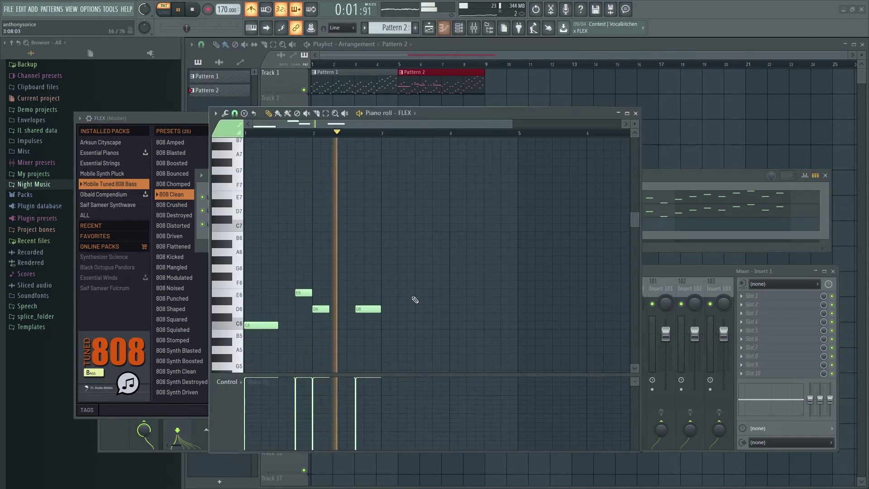
key(space)
ctrl+scroll(412, 311, up, 4)
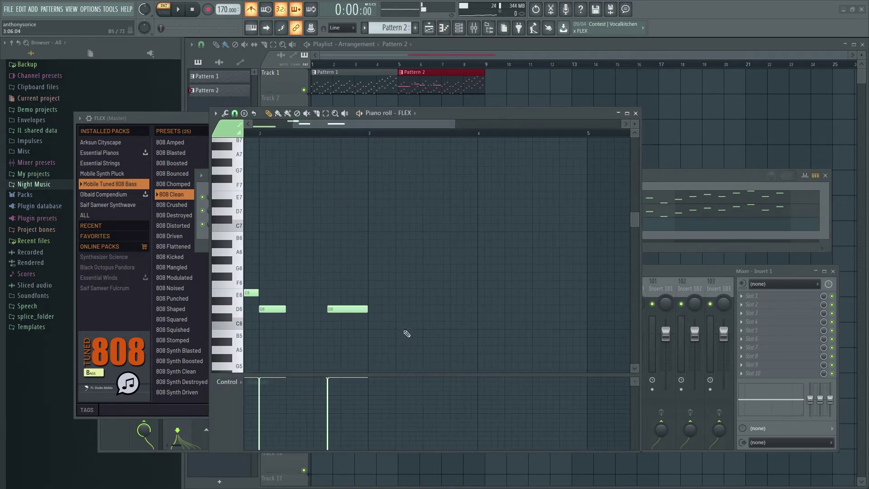
click(627, 113)
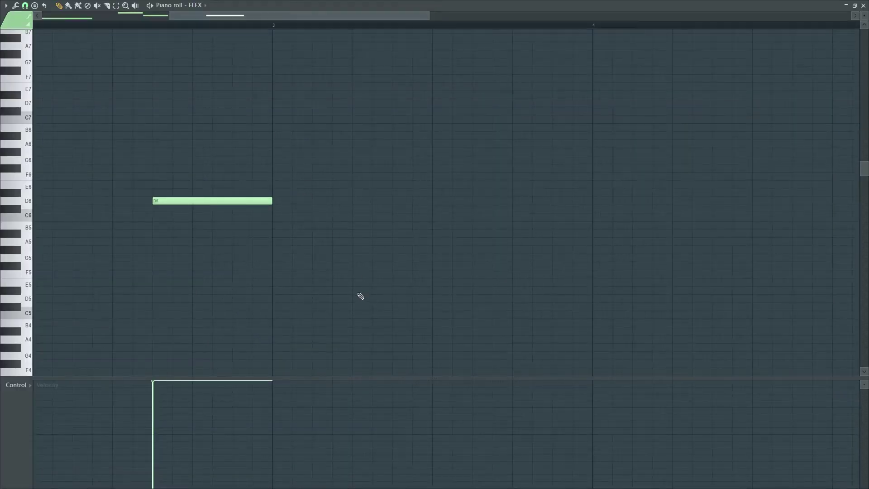
ctrl+scroll(398, 200, down, 6)
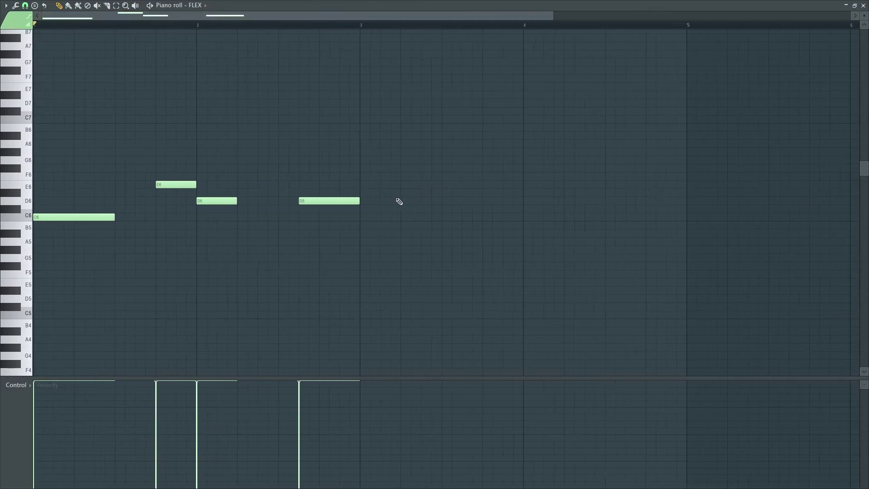
Step: Add a two-beat C6 note at the start of bar 3 and a one-beat C6 on beat 4, and play from bar 3
click(335, 218)
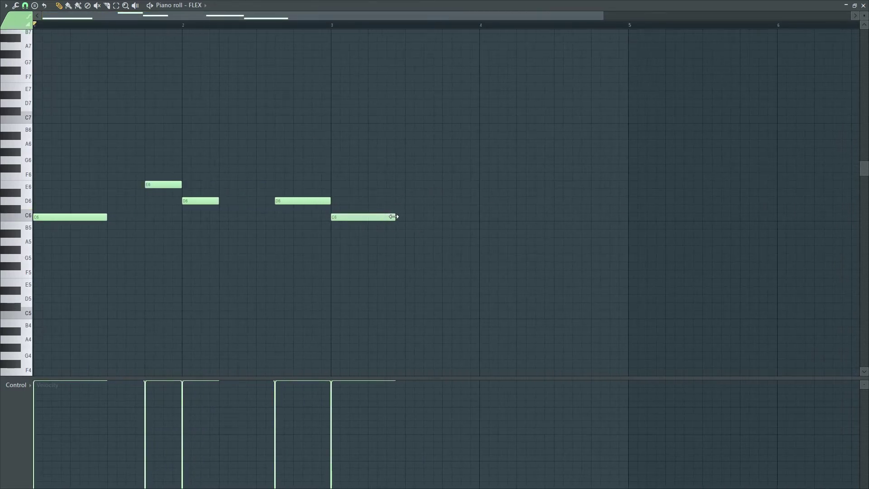
click(450, 217)
drag(505, 218, 495, 217)
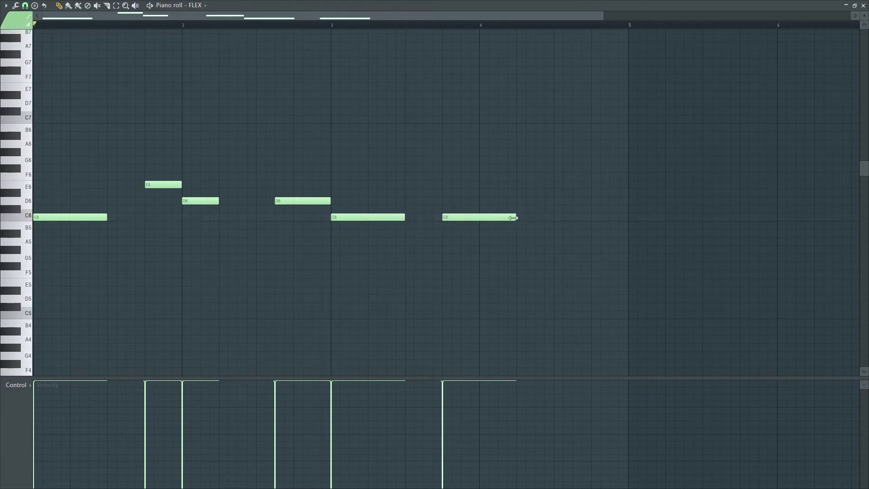
click(330, 27)
key(space)
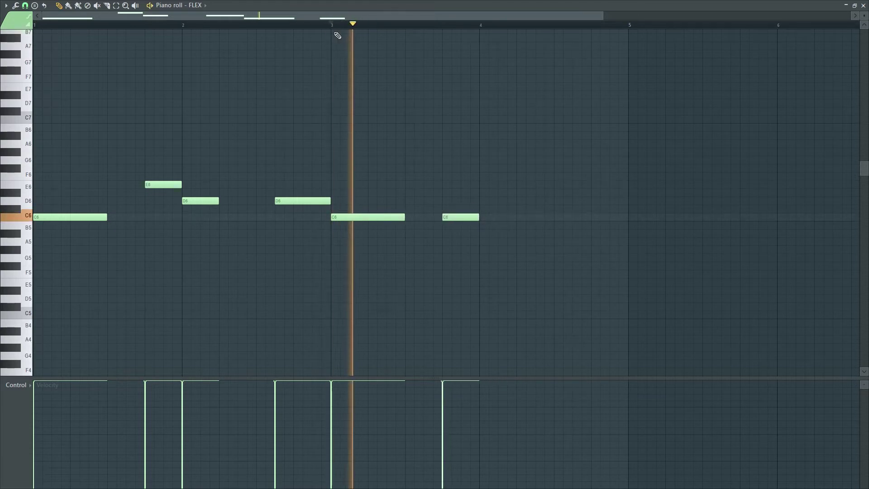
key(space)
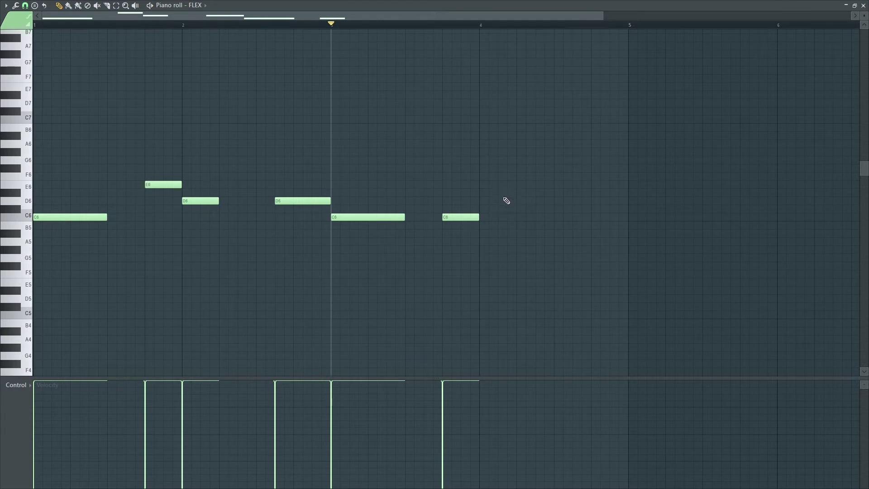
Step: Add a one-beat F6 note at the start of bar 4 and a two-beat F6 on beat 3, and play from bar 3
click(484, 184)
mouse_move(499, 186)
mouse_down()
mouse_move(497, 165)
mouse_move(497, 177)
mouse_up()
click(596, 177)
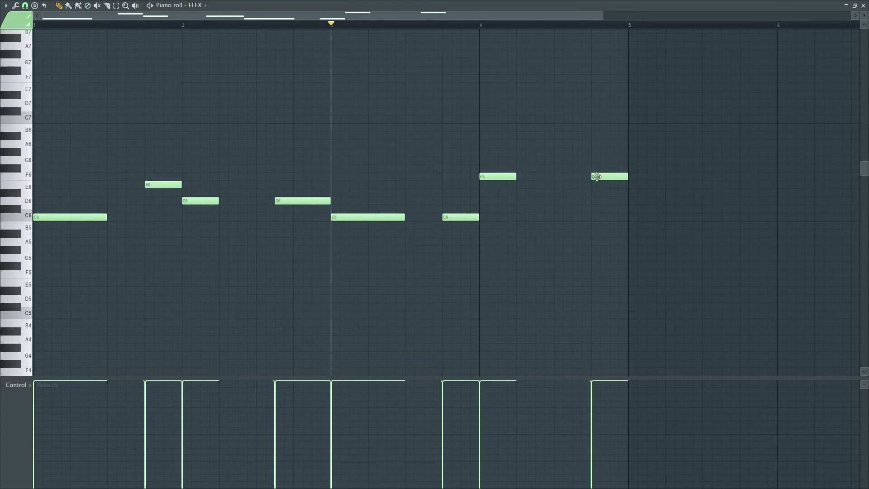
drag(593, 176, 558, 177)
key(space)
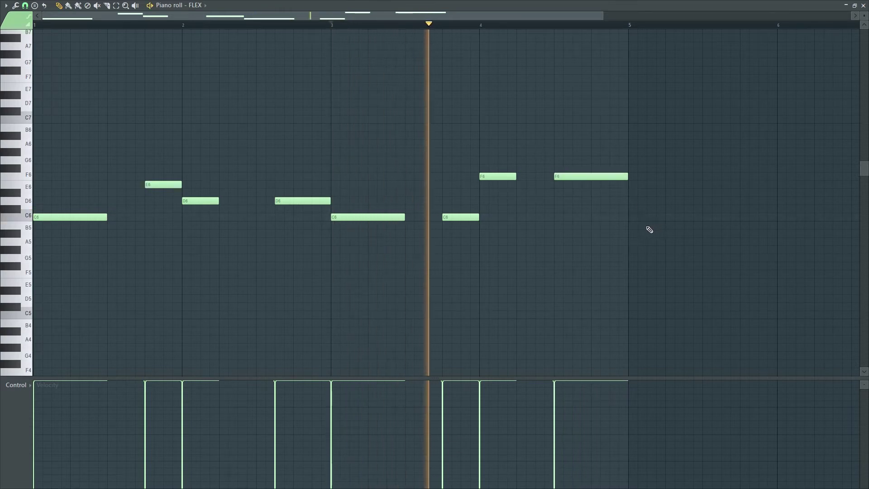
key(space)
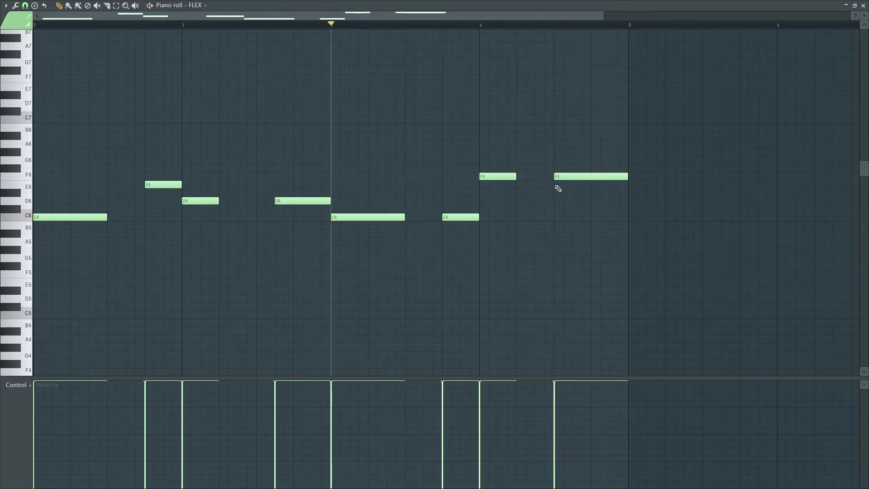
Step: Play from bar 3, shorten the last F6 note to one and a half beats from its start, and play the line again
key(space)
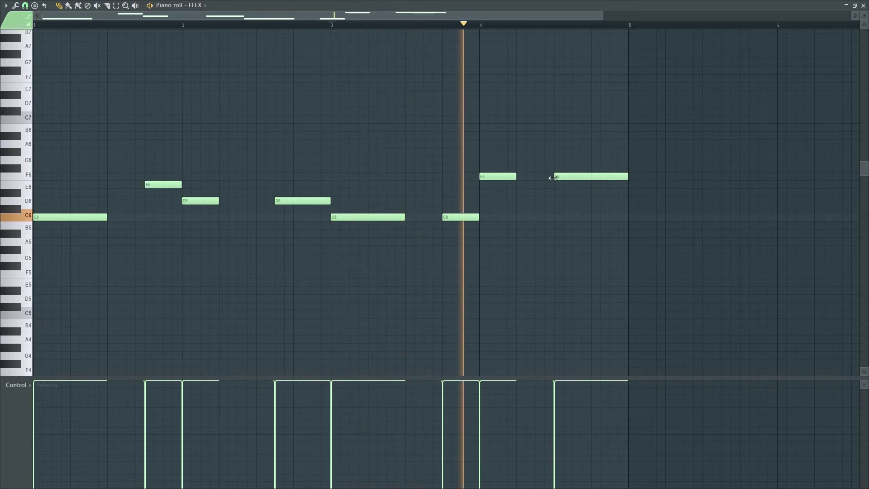
key(space)
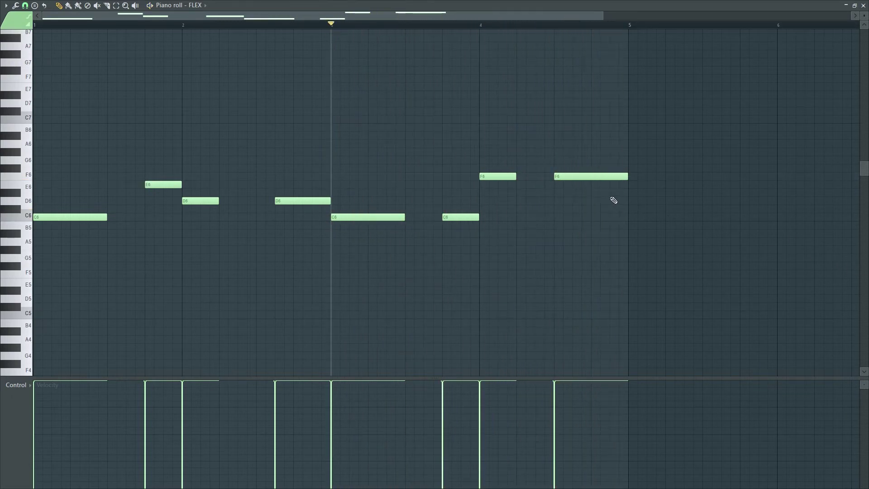
key(space)
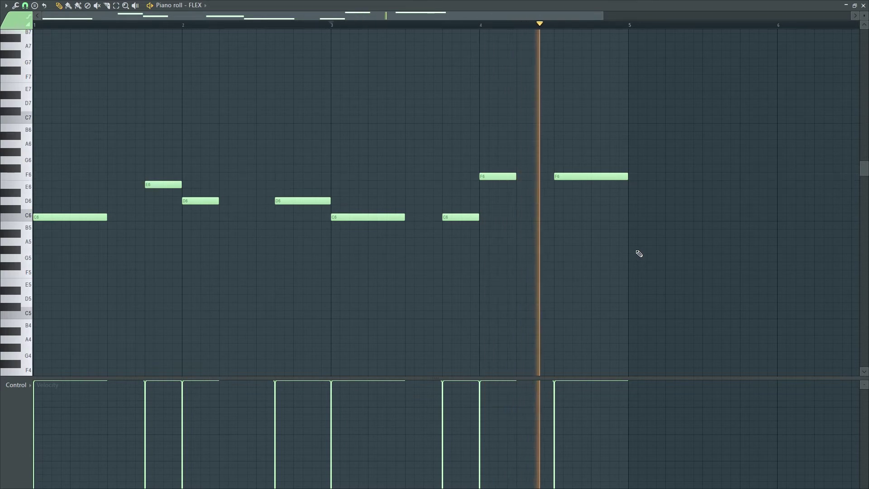
key(space)
drag(557, 177, 573, 178)
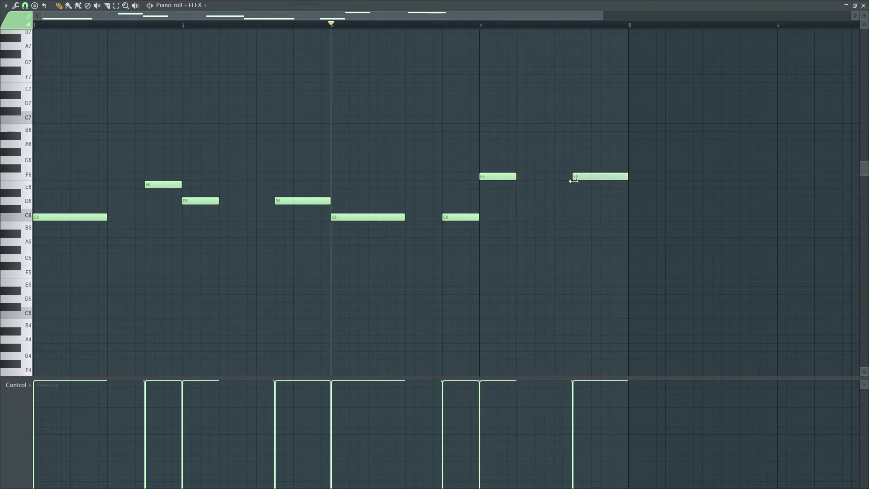
key(space)
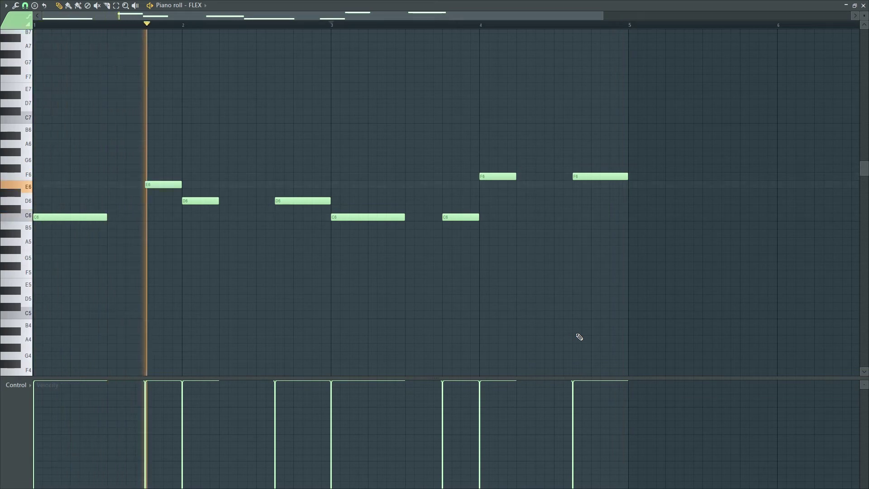
key(space)
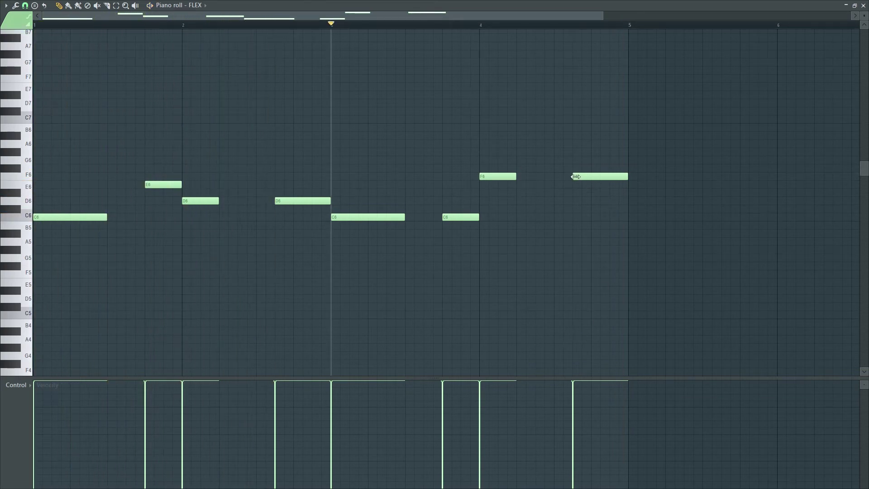
Step: Try shortening the last F6 note to one beat from its start, play it, and restore the half-beat-earlier start
mouse_move(576, 176)
mouse_down()
mouse_move(555, 177)
mouse_move(592, 175)
mouse_up()
key(space)
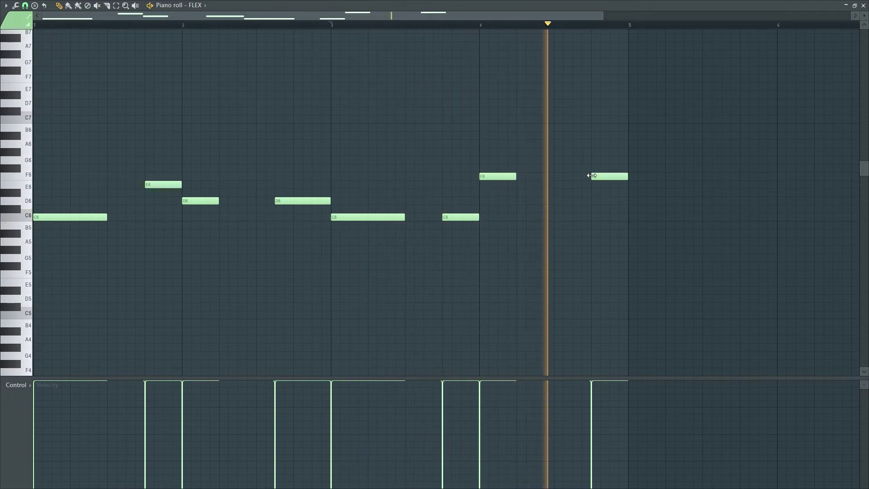
key(space)
drag(592, 175, 571, 176)
Step: Select all FLEX notes, transpose them down two octaves so the line starts on C4, and play them
drag(660, 263, 21, 88)
key(ctrl+Down)
key(ctrl+Down)
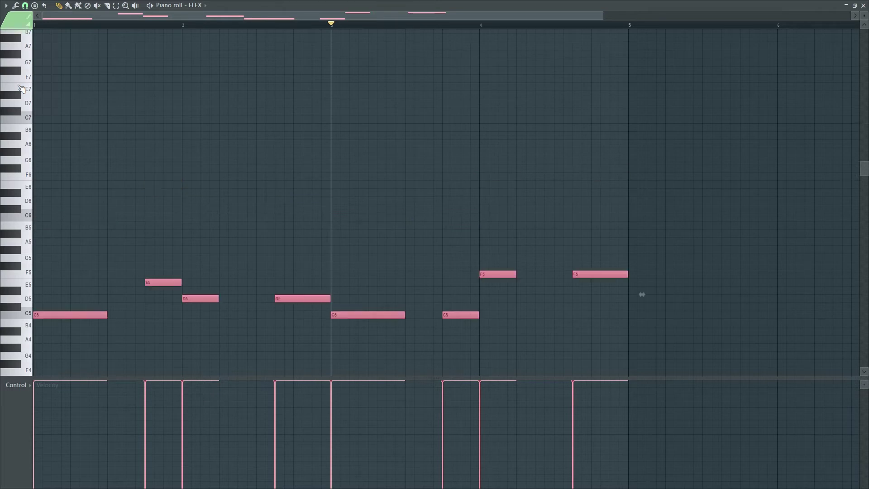
scroll(640, 316, down, 3)
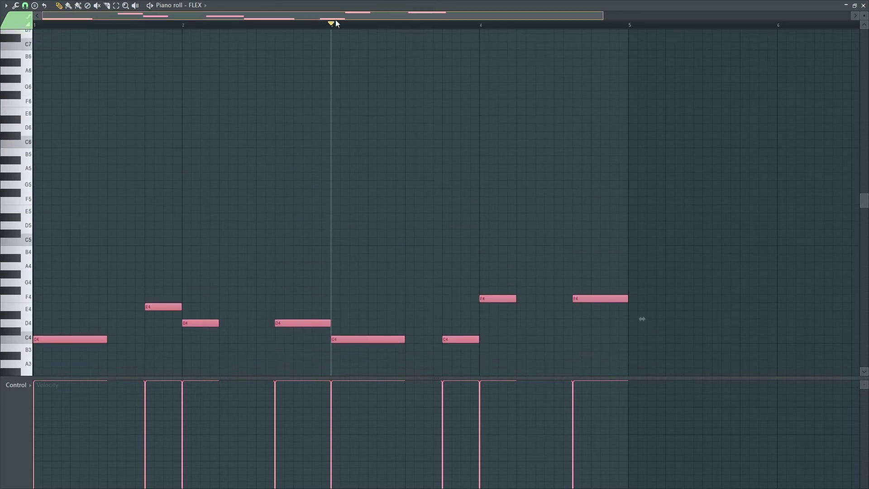
key(space)
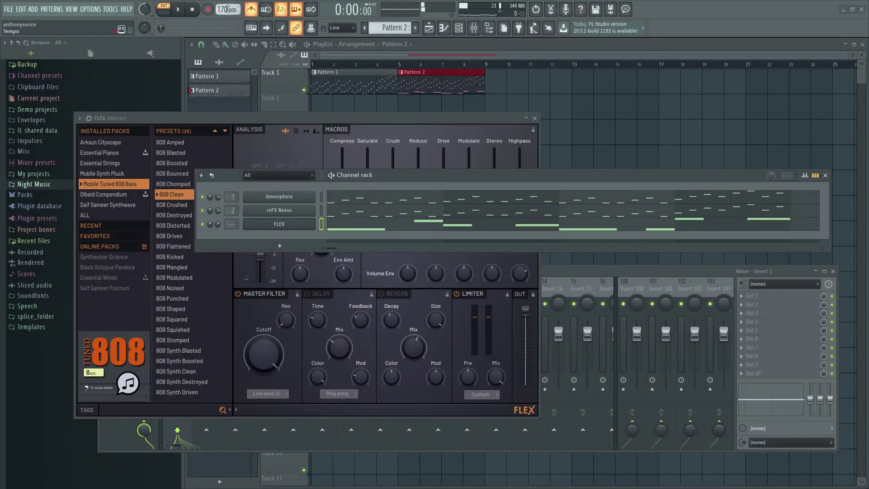
Step: Turn off the metronome and close the FLEX window
click(257, 9)
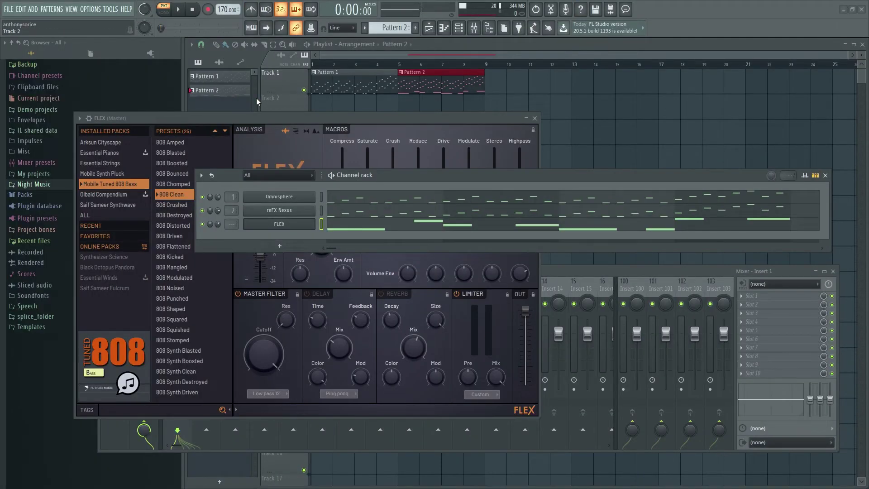
click(535, 118)
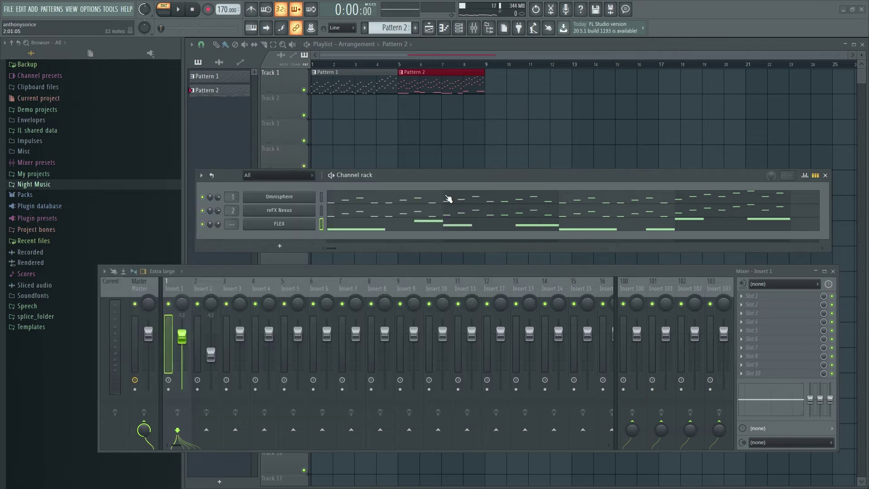
Step: Browse the sample library and open the snare samples in Night Music's 808 folder
click(31, 194)
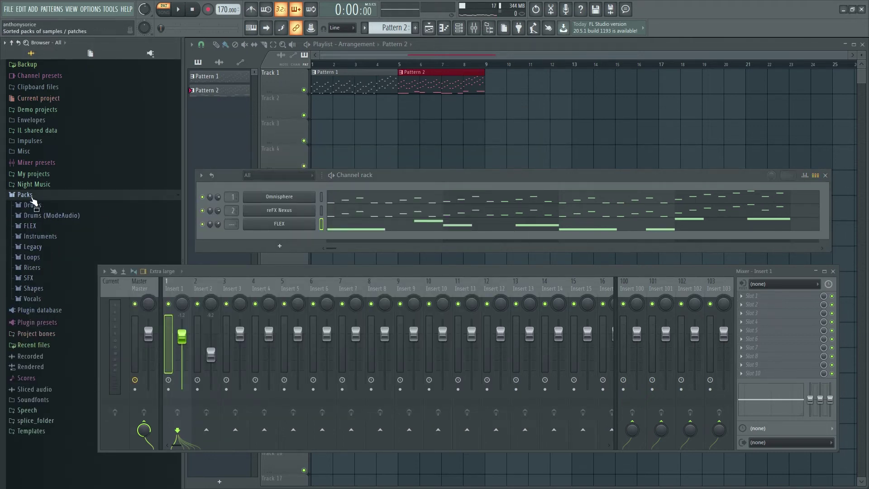
click(34, 184)
click(40, 206)
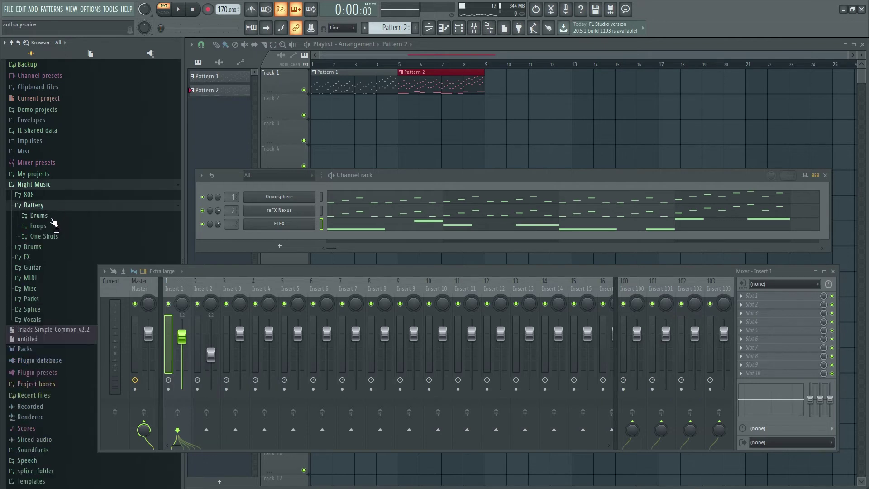
click(43, 216)
click(35, 196)
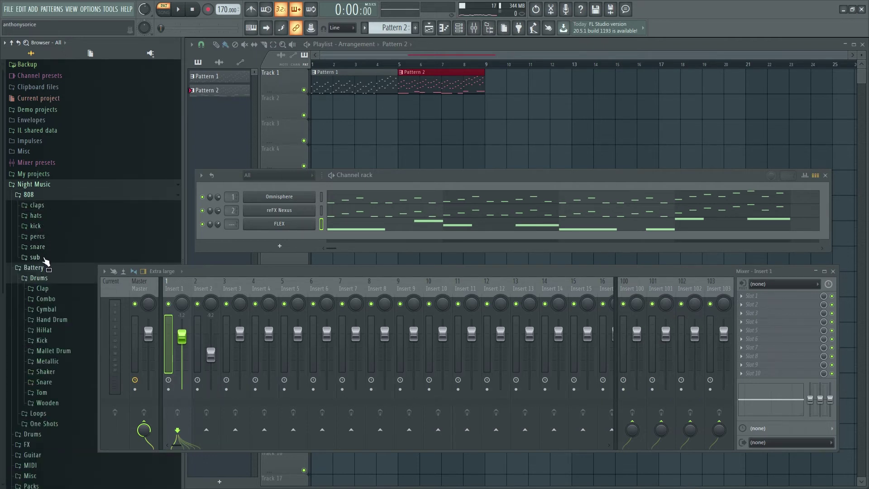
click(61, 218)
click(60, 217)
click(57, 207)
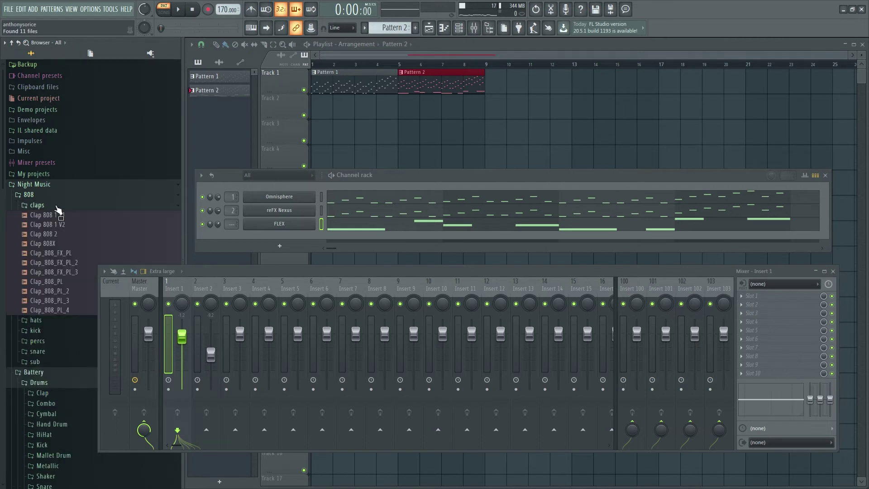
click(57, 208)
click(51, 249)
Step: Audition 808 snares and add Snare 808 3 and Snare 808 9 as channels, each with hits on beat 3 of bars 1 and 2
click(58, 218)
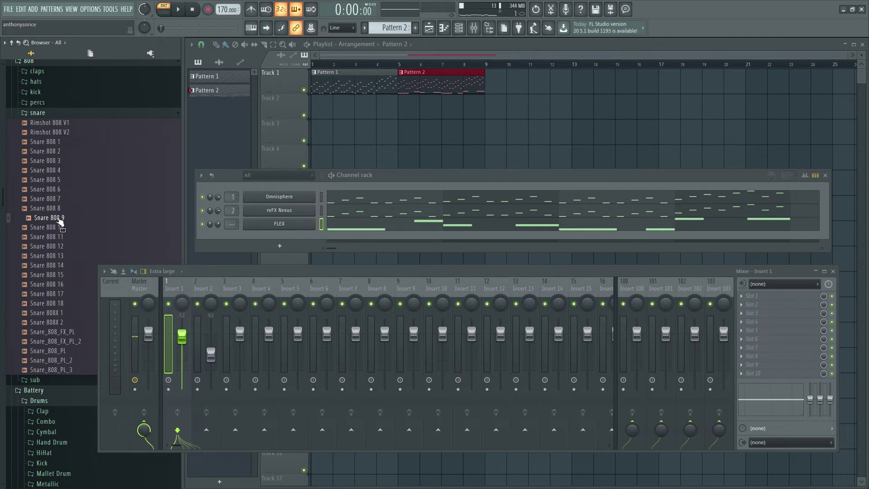
click(59, 218)
click(54, 171)
click(54, 165)
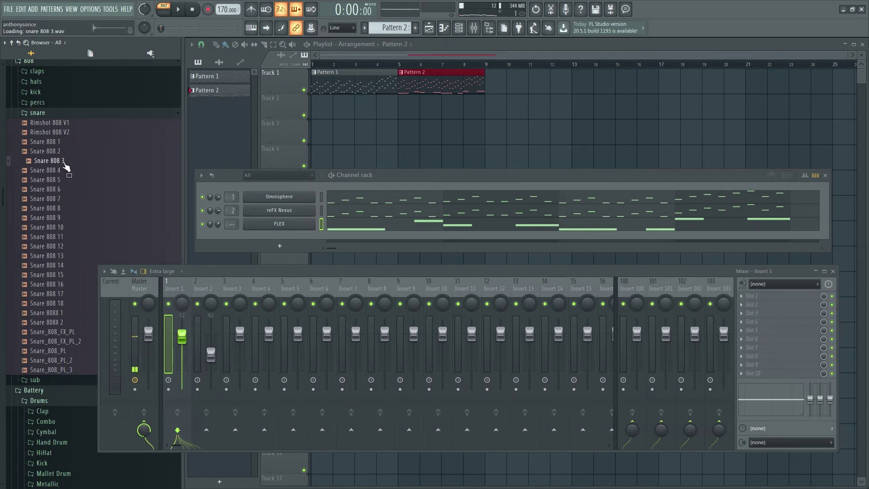
click(60, 165)
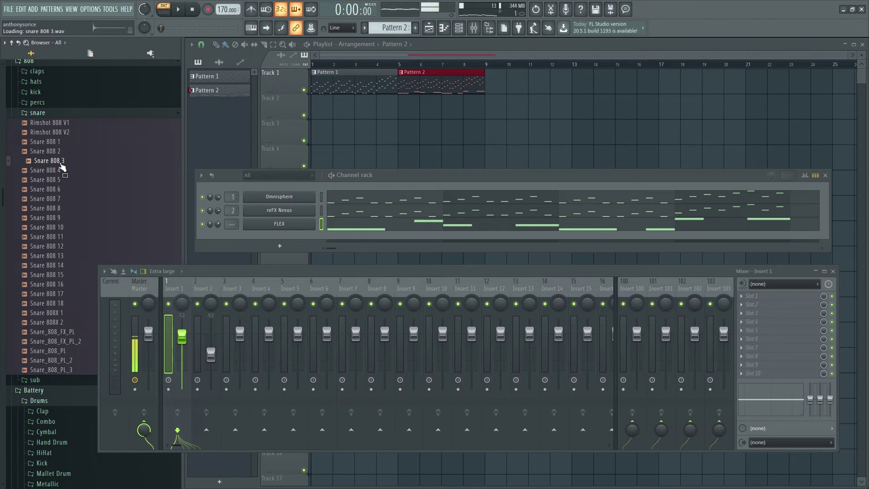
drag(62, 167, 274, 235)
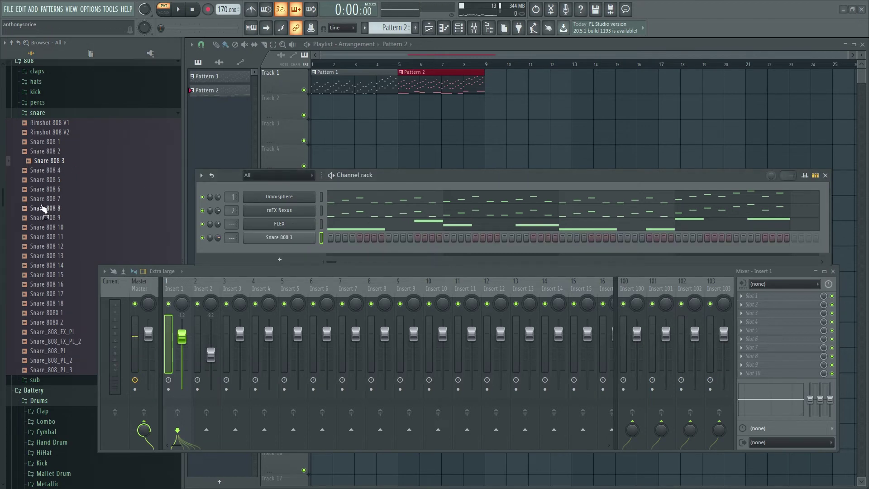
drag(43, 220, 406, 252)
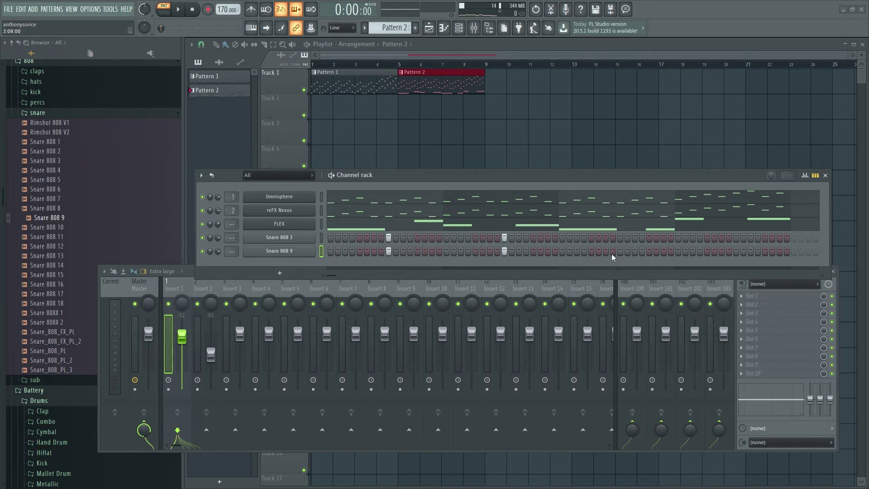
Step: Duplicate the Snare 808 3 hits into bars 3 and 4 in its piano roll
right_click(312, 237)
click(335, 241)
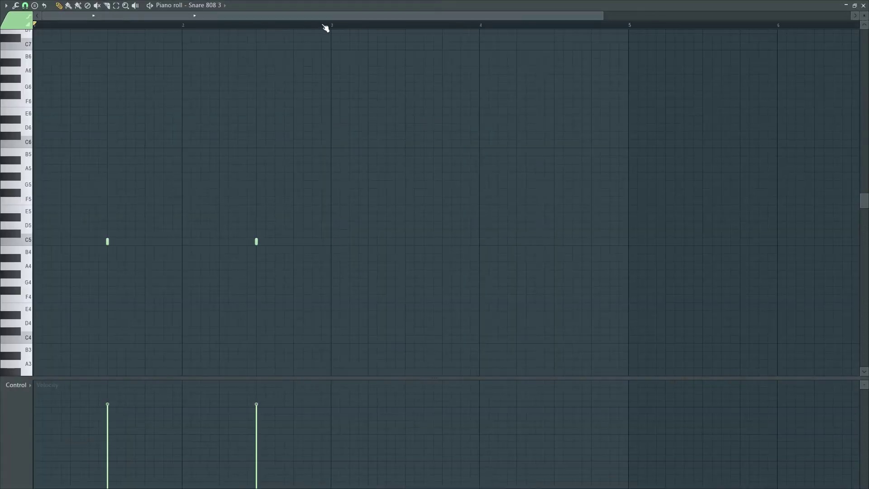
key(ctrl+a)
key(ctrl+b)
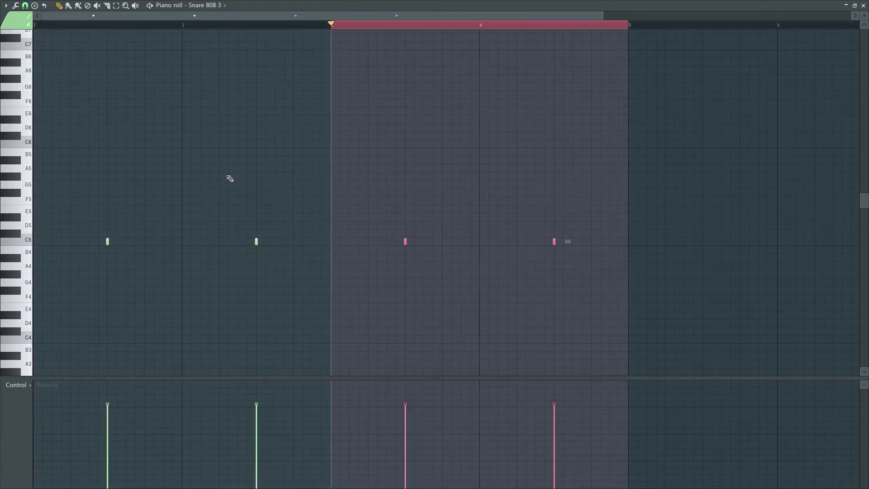
Step: Duplicate the Snare 808 9 hits into bars 3 and 4 in its piano roll, and play the pattern
click(215, 5)
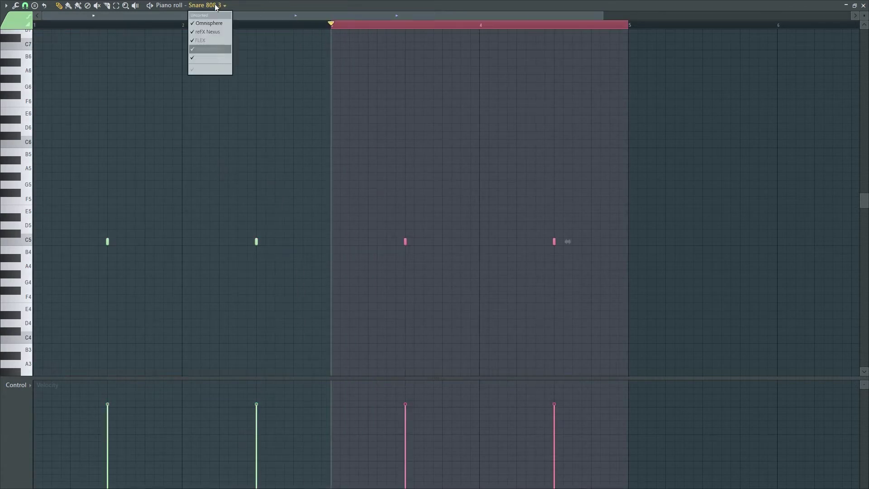
click(210, 59)
drag(304, 277, 77, 212)
drag(108, 241, 408, 252)
ctrl+click(423, 181)
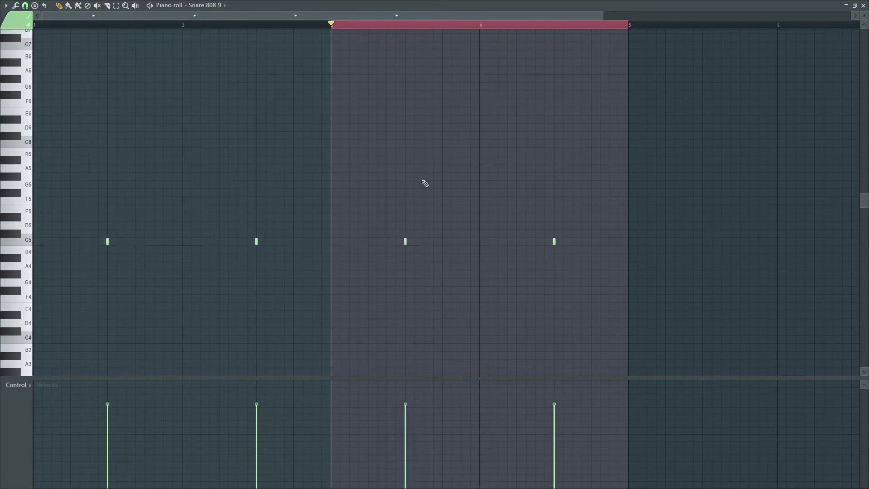
click(864, 6)
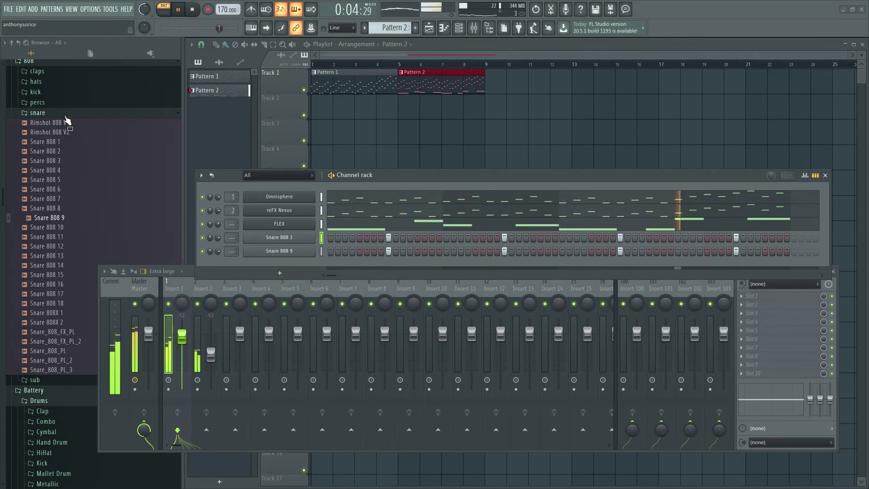
key(space)
Step: Add Kick 808 7 from the 808 kick samples above the snares, with hits on beats 1 and 4 of bar 1
click(50, 92)
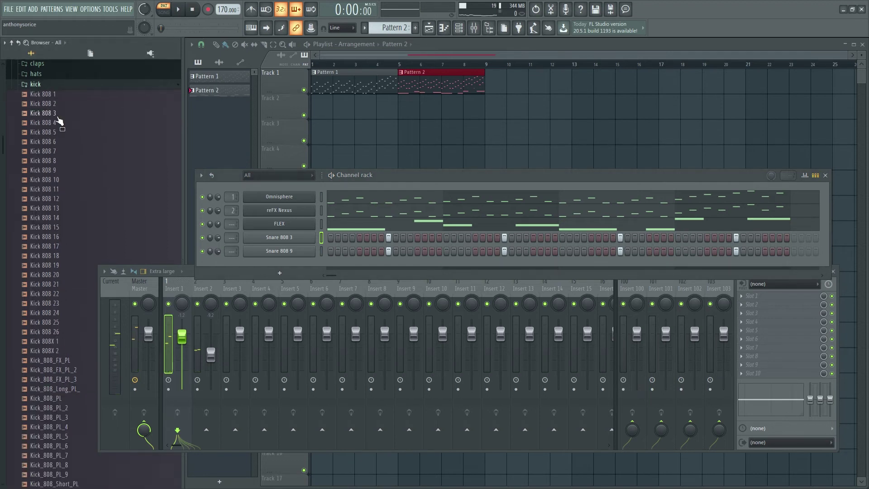
click(53, 153)
drag(55, 158, 312, 242)
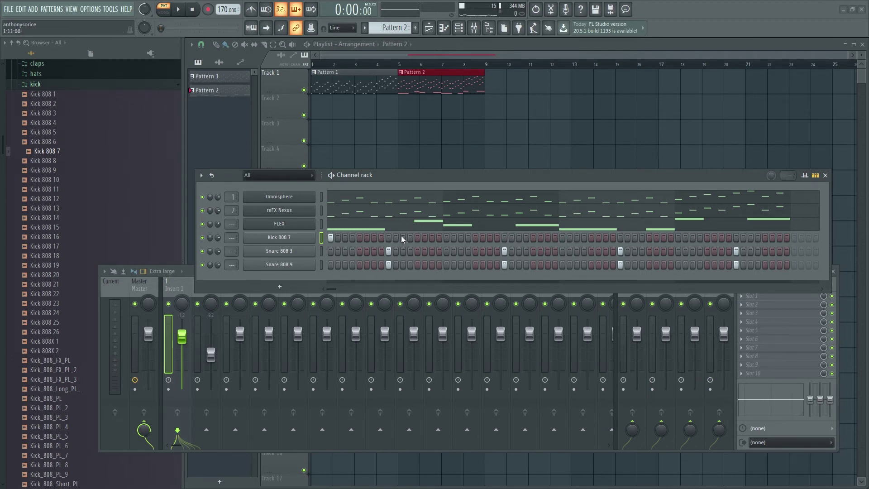
click(417, 238)
Step: Add a Kick 808 7 hit on the first step of bar 2 and replay the opening of the pattern
key(space)
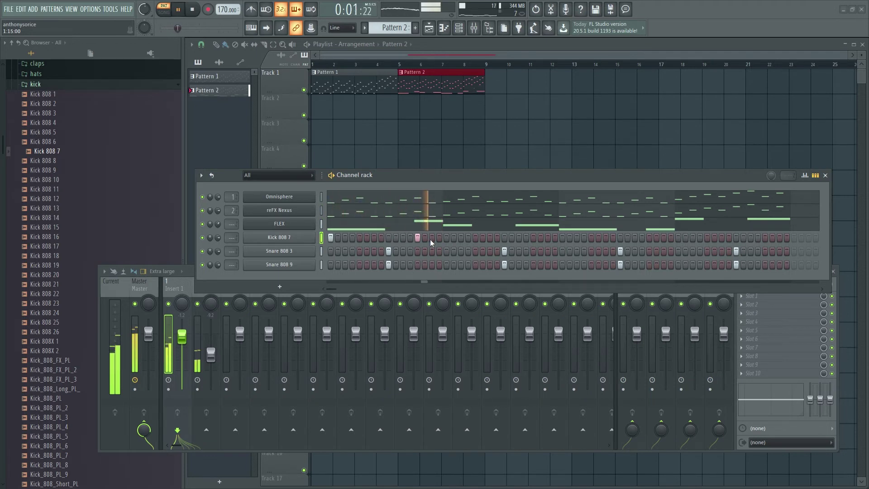
click(447, 238)
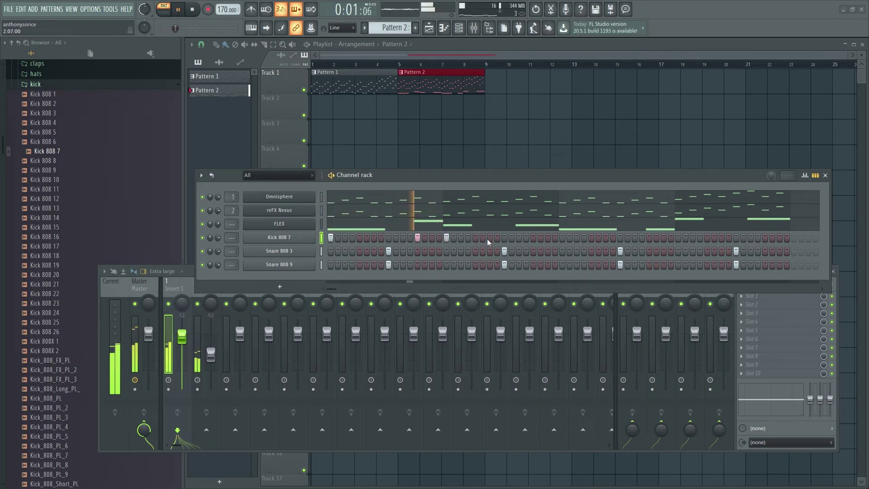
key(space)
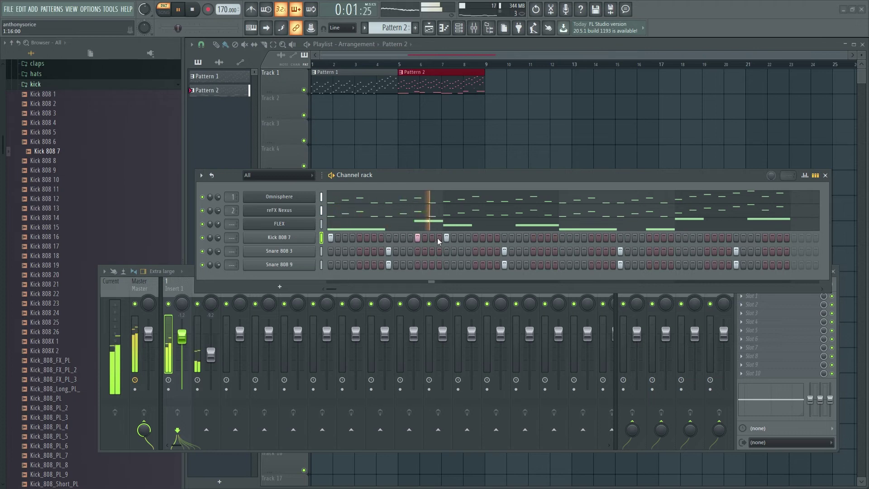
key(space)
key(space)
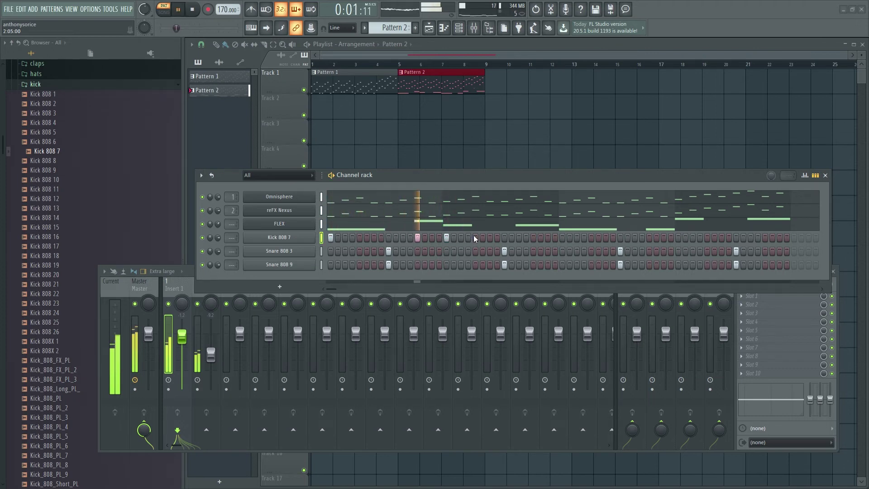
key(space)
key(space)
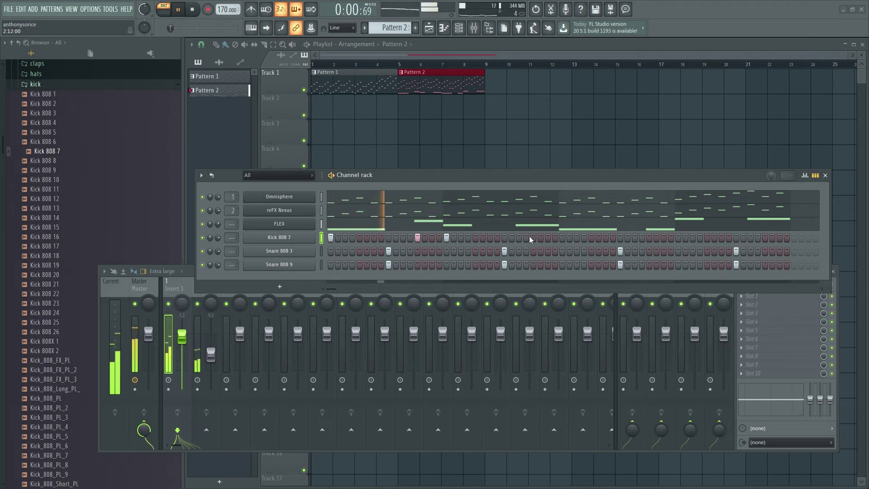
key(space)
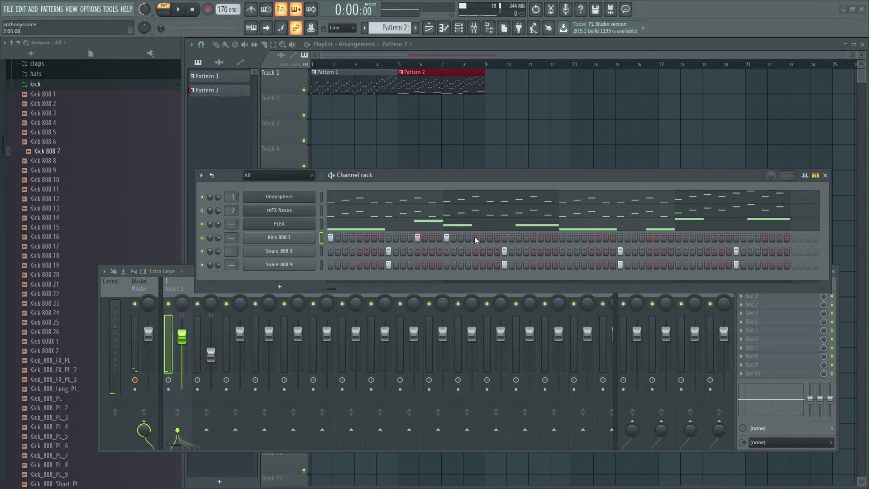
Step: Add Kick 808 7 hits on steps 11 and 13 of bar 2 and step 1 of bar 3 while playing the pattern
key(space)
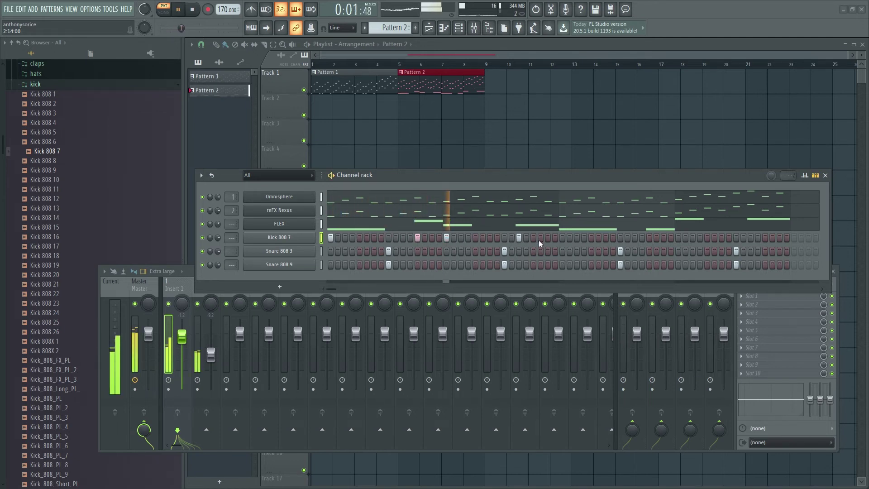
key(space)
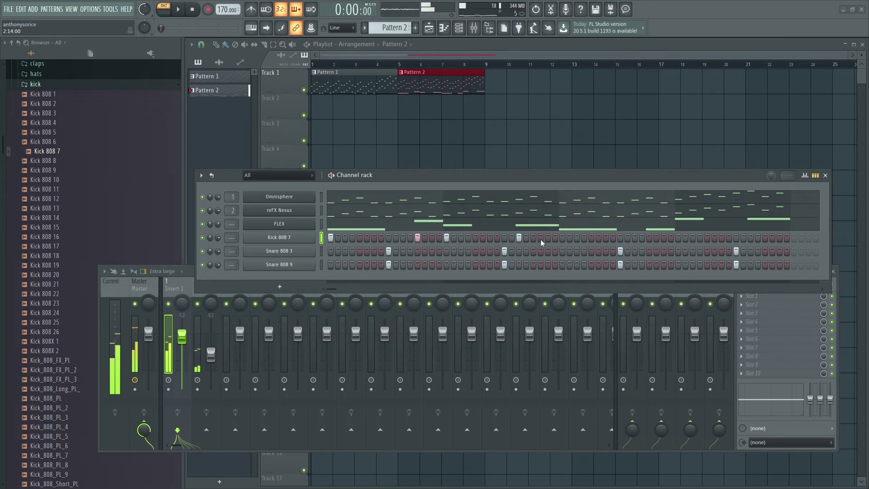
click(535, 239)
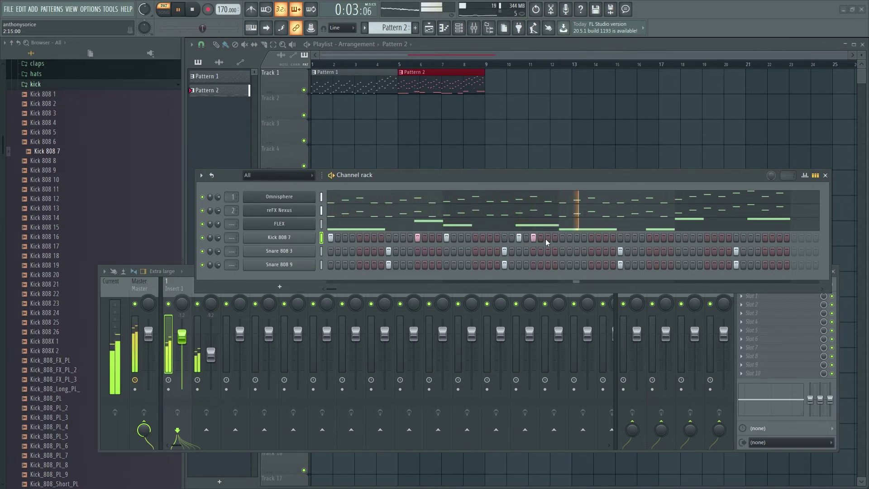
click(563, 238)
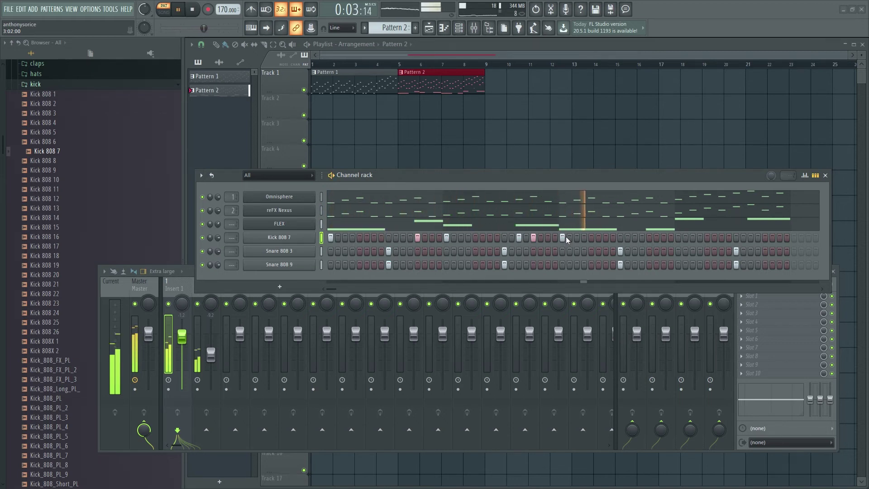
key(space)
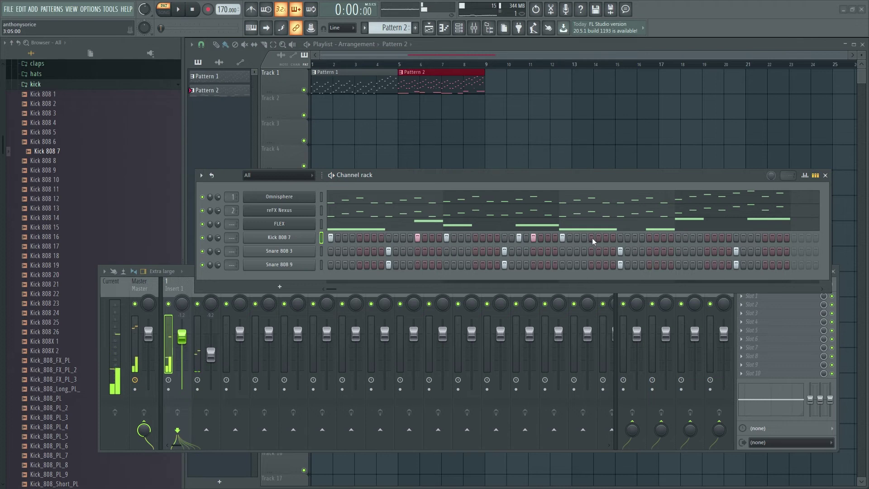
Step: Add Kick 808 7 hits on steps 11 and 13 of bar 3, step 1 of bar 4 and twice late in bar 4, and play them
key(space)
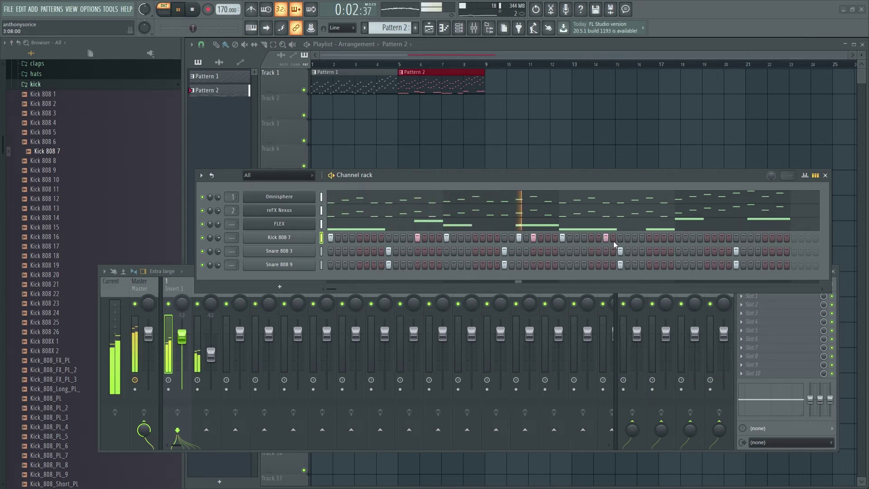
key(space)
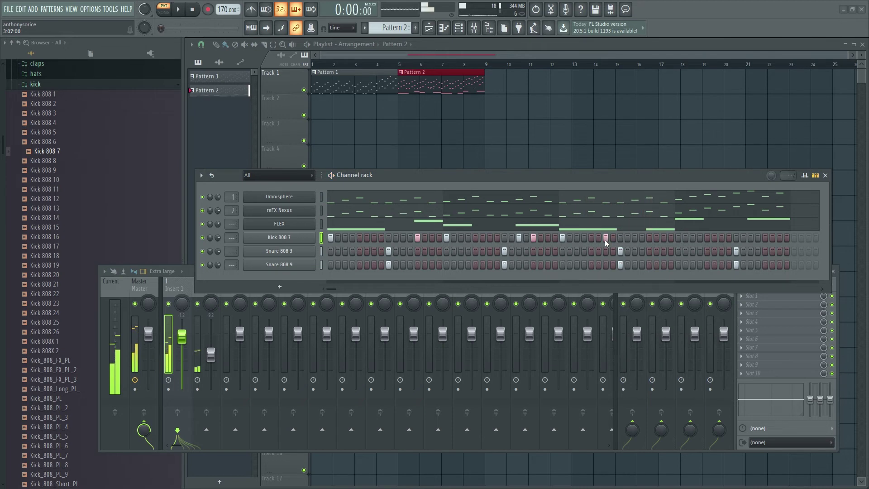
key(space)
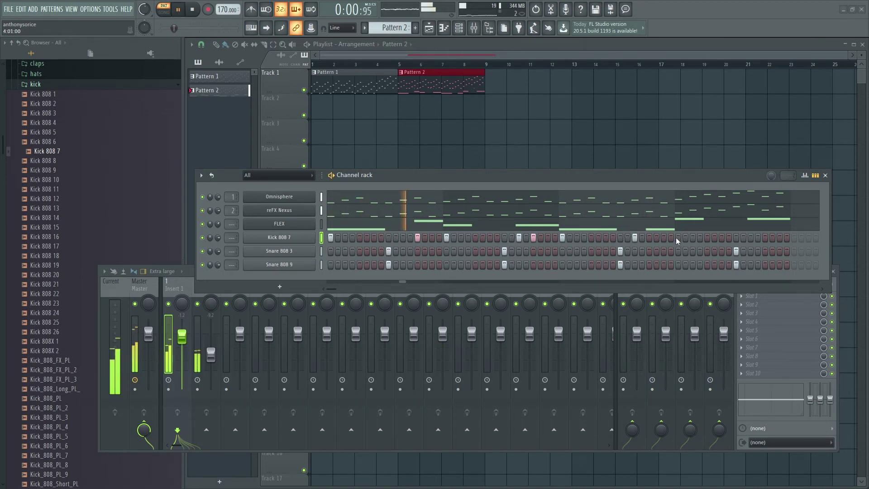
click(650, 238)
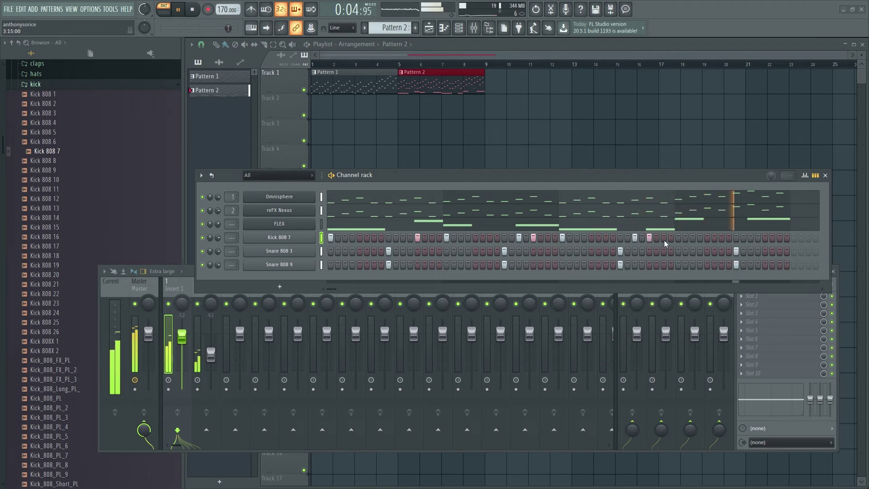
key(space)
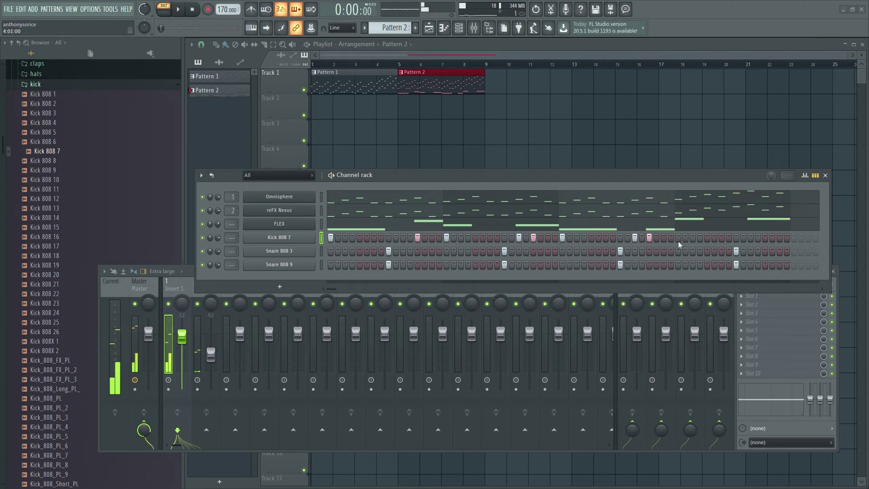
click(679, 238)
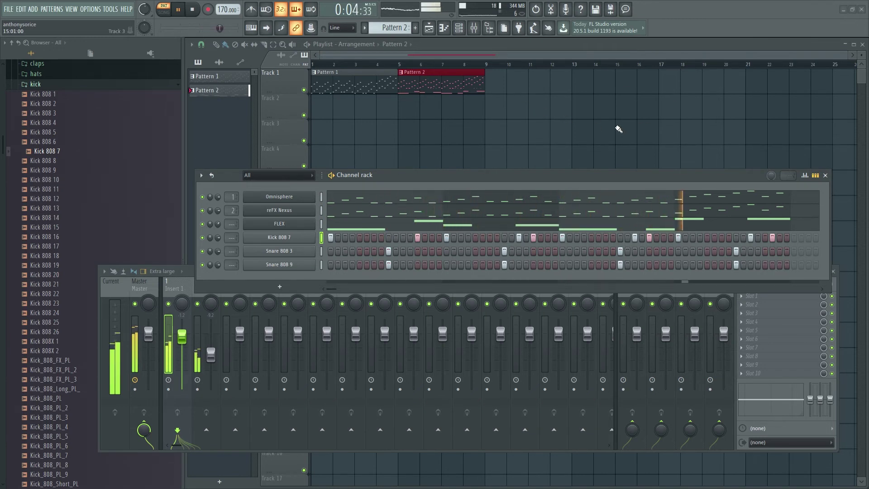
Step: Move the last Kick 808 7 hit to step 15 of bar 4 and listen to the pattern
click(779, 238)
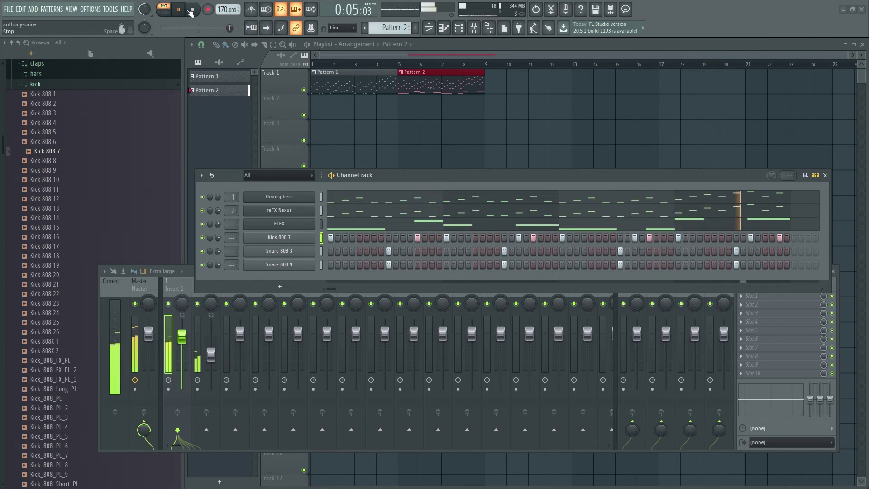
click(193, 10)
Step: Look through the 808 percs samples and collapse the kick, percs and snare folders
scroll(80, 208, up, 4)
click(39, 199)
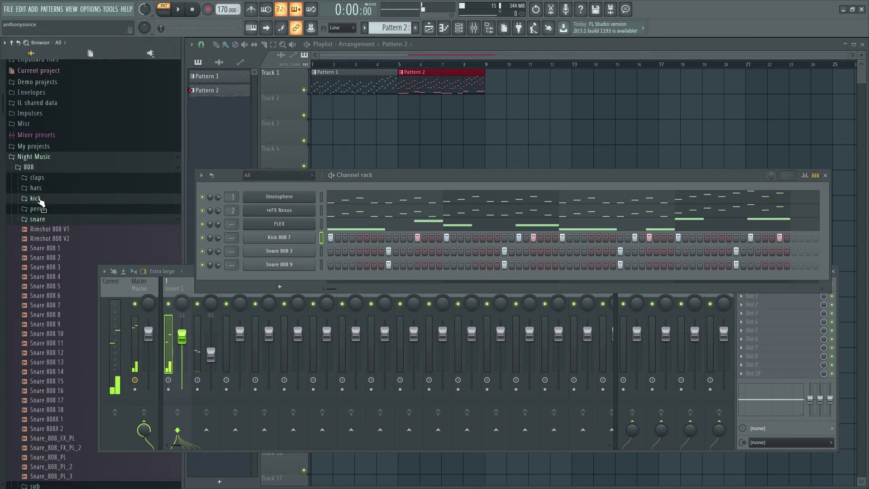
click(41, 211)
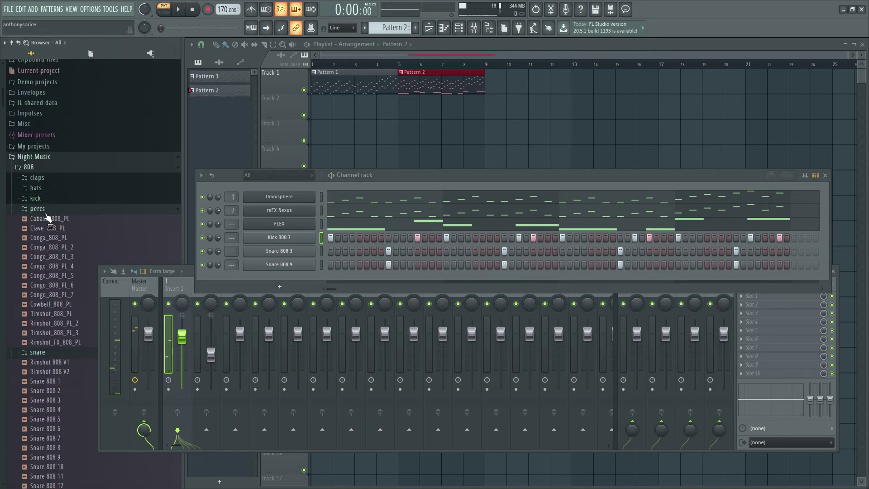
click(33, 208)
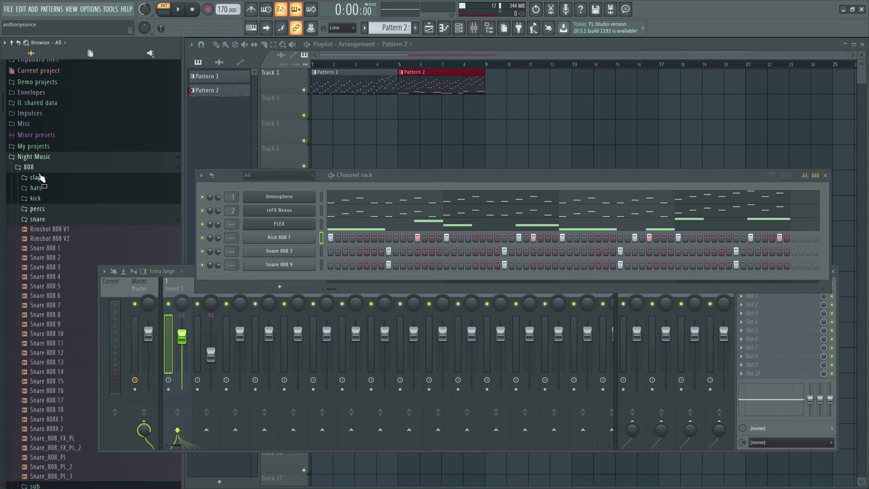
click(35, 158)
click(49, 187)
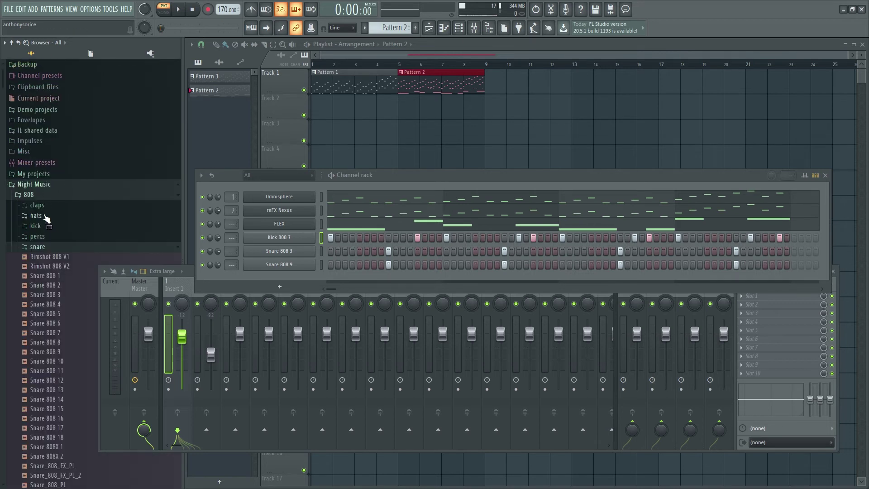
click(37, 247)
scroll(49, 259, down, 4)
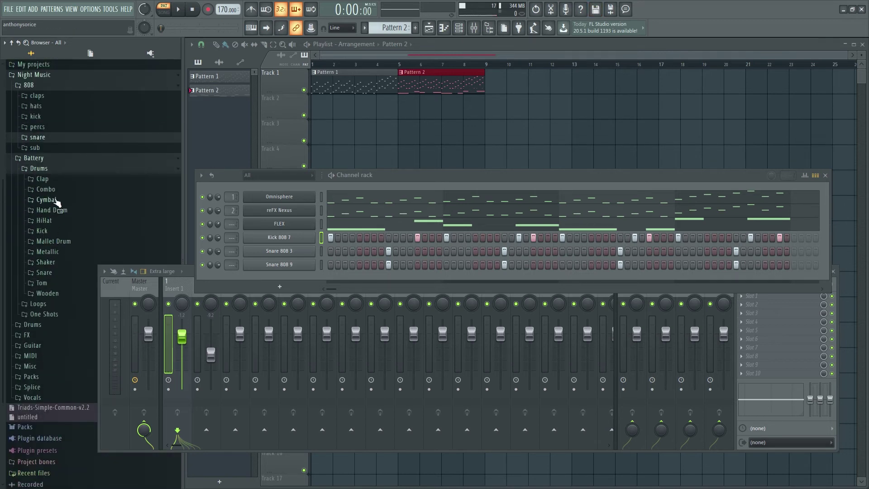
Step: Add China Gong V2 from the Battery cymbal samples below the snares, with hits on step 1 of bars 1 and 3, and play it
click(65, 200)
click(70, 144)
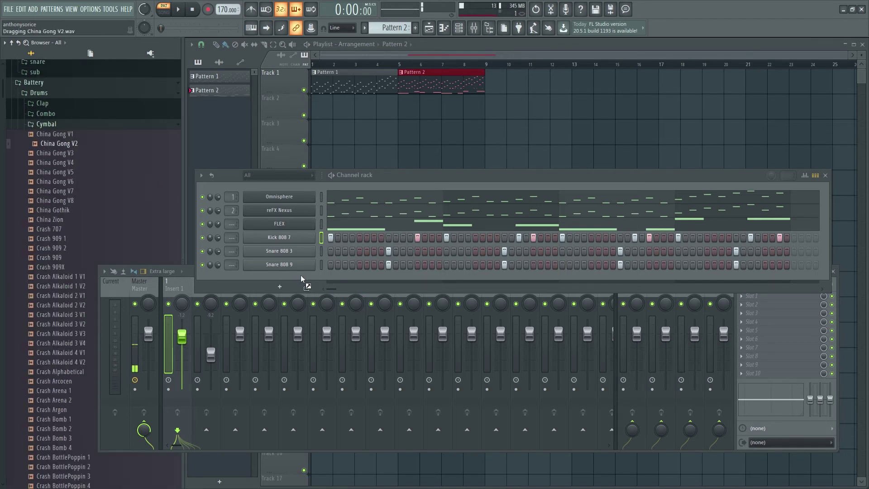
drag(302, 279, 315, 300)
click(562, 278)
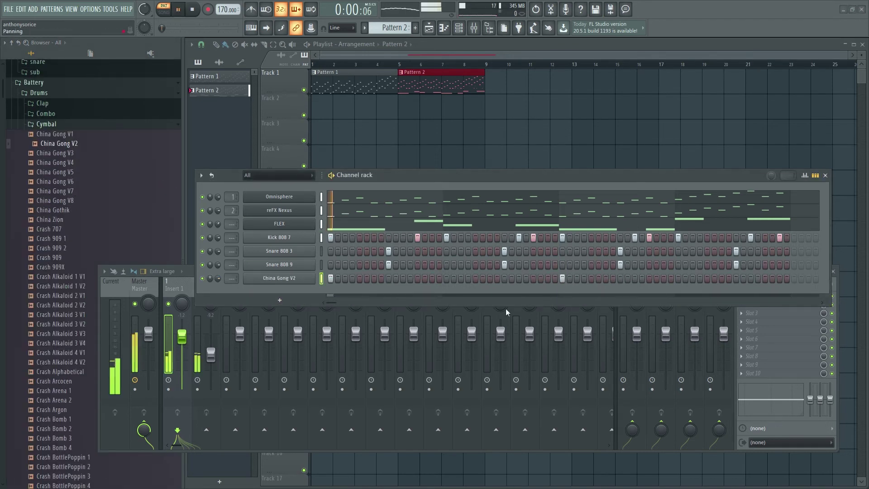
key(space)
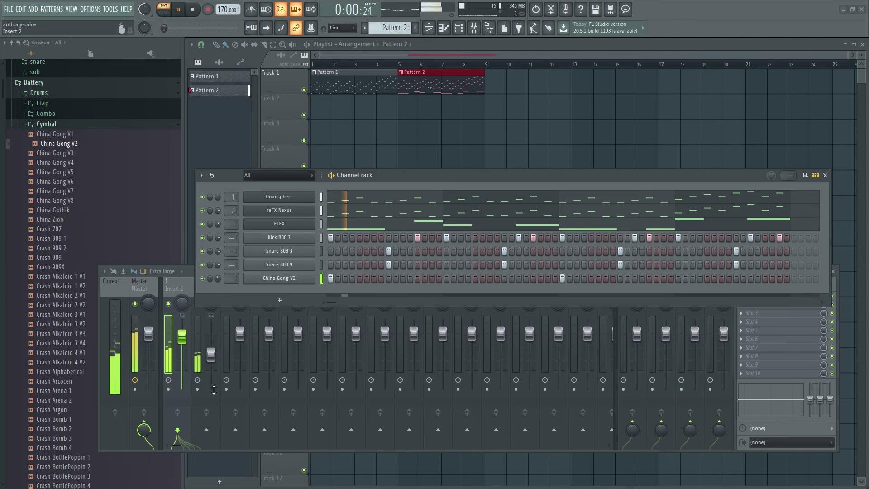
scroll(101, 233, up, 2)
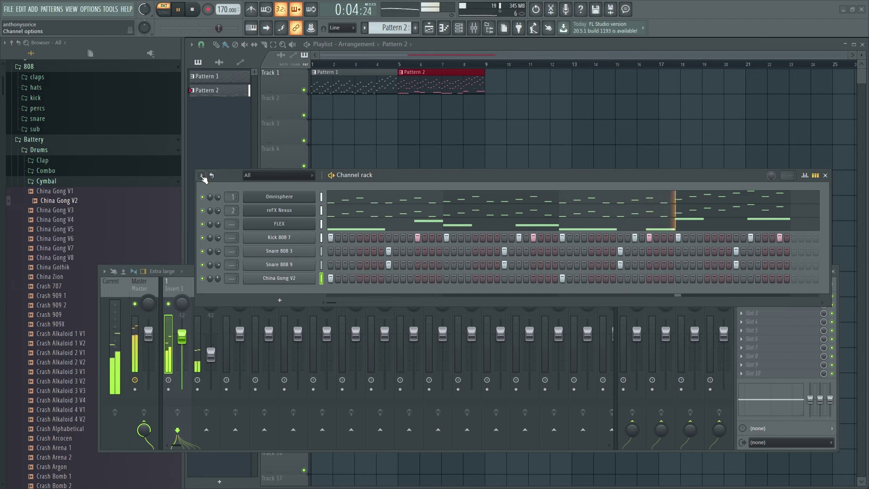
key(space)
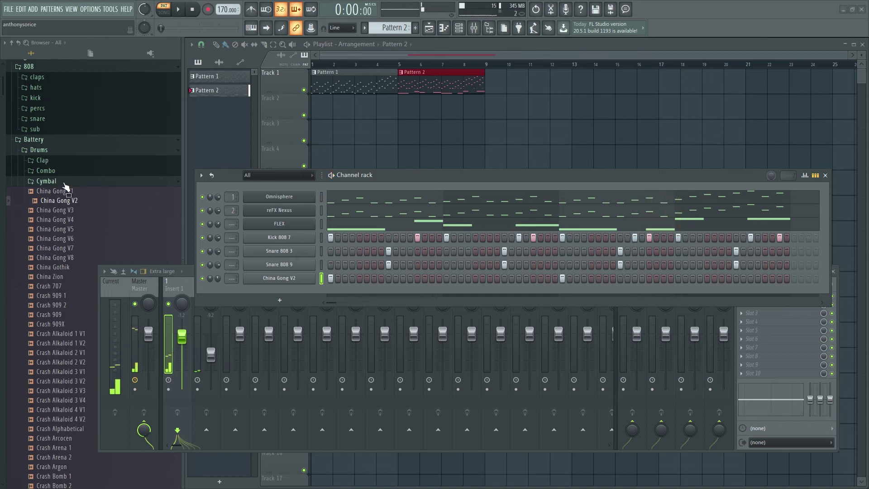
Step: Add ClosedHH 808 1 V1 from the 808 hats below China Gong V2 and fill it on each 2 steps
click(65, 183)
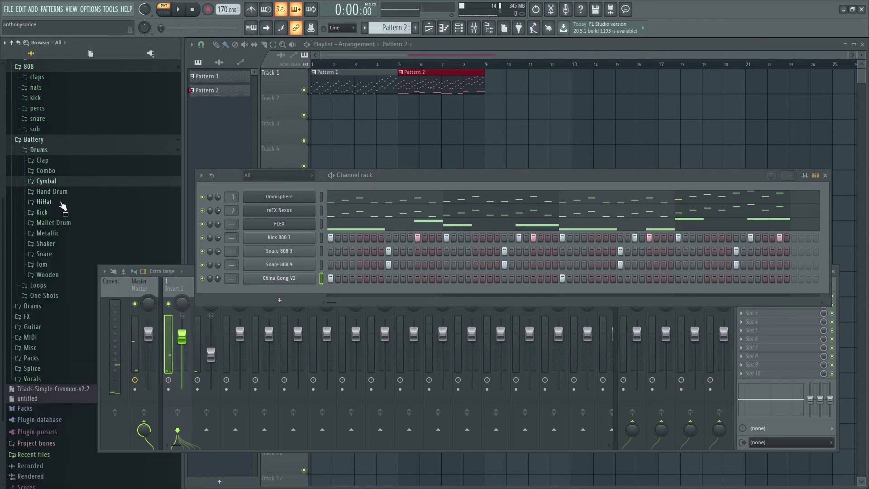
scroll(68, 175, up, 3)
click(50, 145)
click(63, 156)
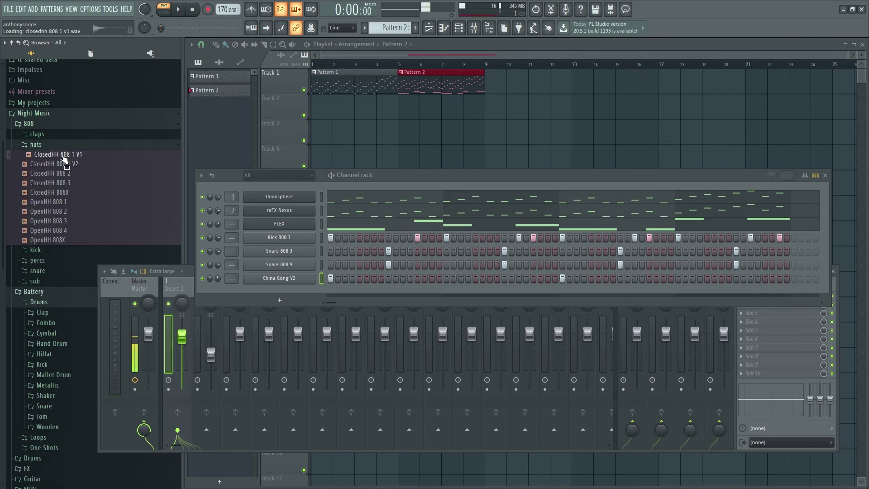
drag(65, 161, 297, 211)
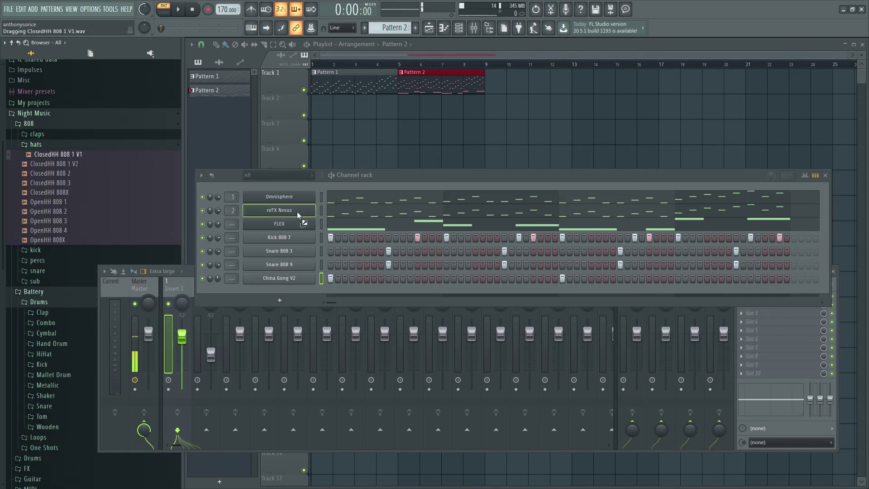
drag(295, 286, 294, 290)
right_click(292, 292)
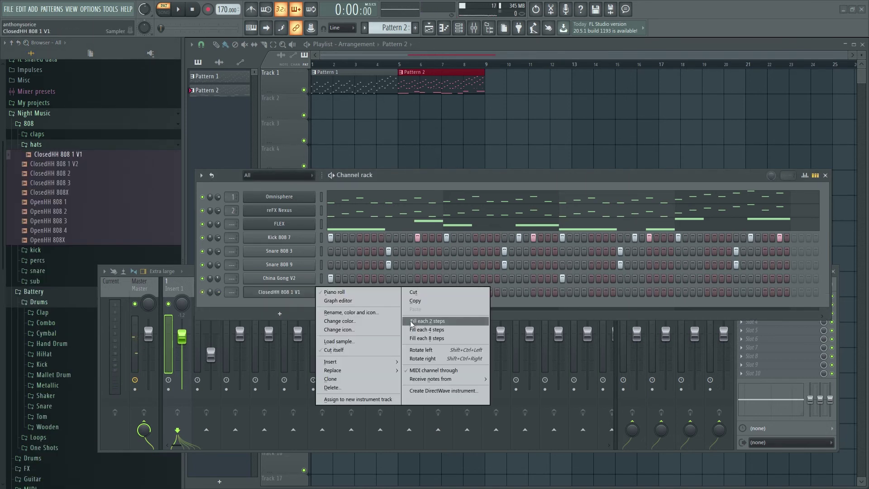
click(412, 322)
Step: Open the closed hi-hat in the piano roll, delete its notes after bar 1 and lower the velocity of every second hit
right_click(313, 290)
click(339, 294)
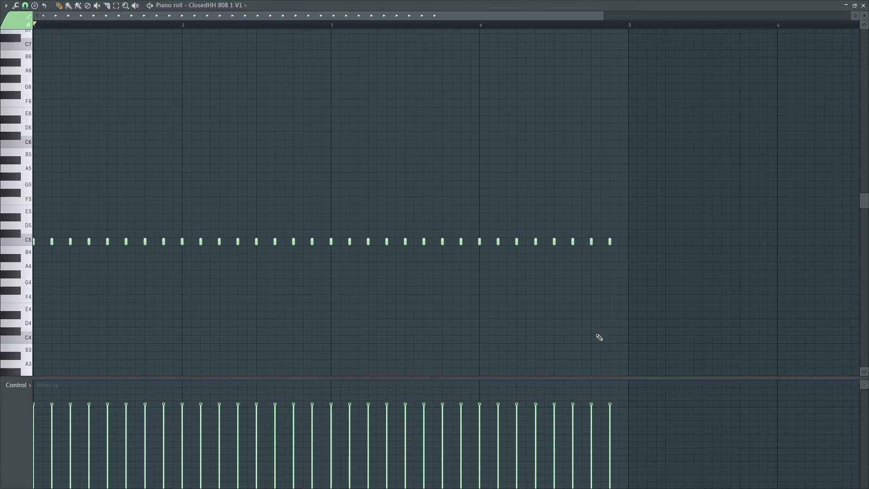
drag(677, 334, 37, 190)
click(200, 253)
mouse_move(184, 242)
mouse_down()
mouse_move(621, 249)
mouse_move(481, 245)
mouse_up()
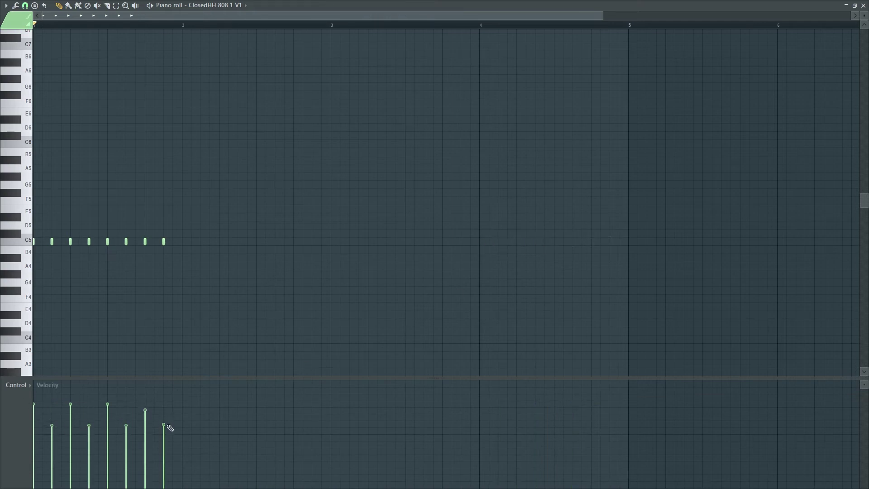
Step: Duplicate the hi-hat notes of bar 1 into bars 2 to 4 and add an extra hit on step 2 of bar 1
drag(187, 26, 34, 25)
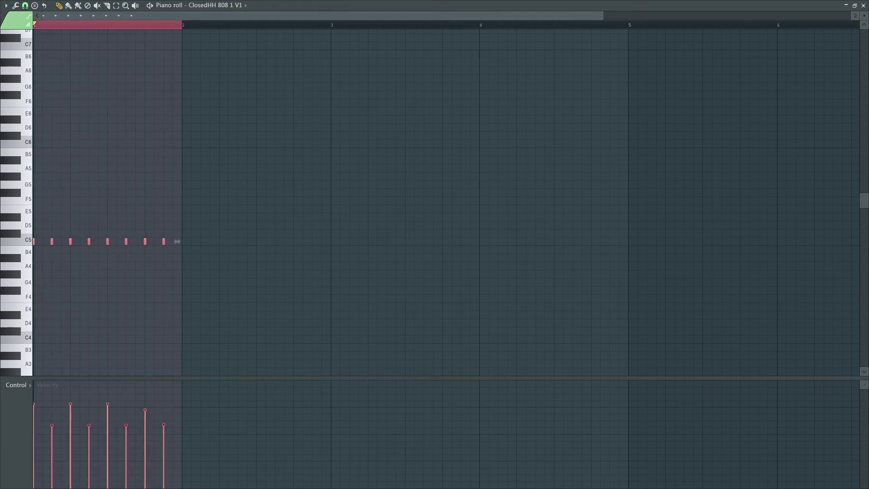
key(ctrl+b)
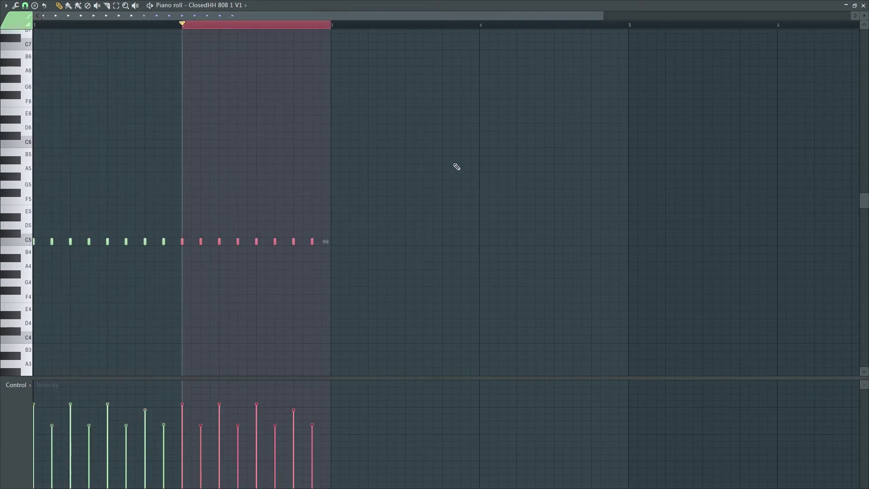
key(ctrl+b)
key(ctrl+b)
key(ctrl+d)
key(space)
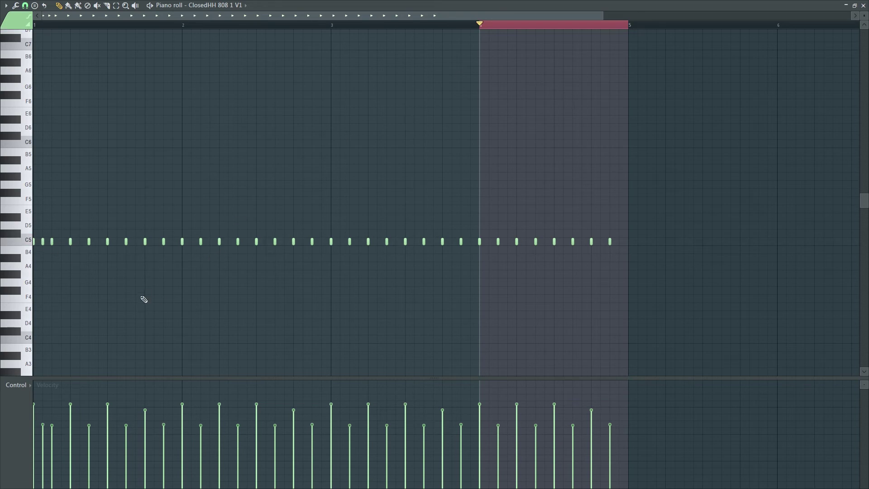
Step: Lengthen the hi-hat note on beat 4 of bar 1 to two steps and chop it into a four-note roll
drag(527, 26, 43, 78)
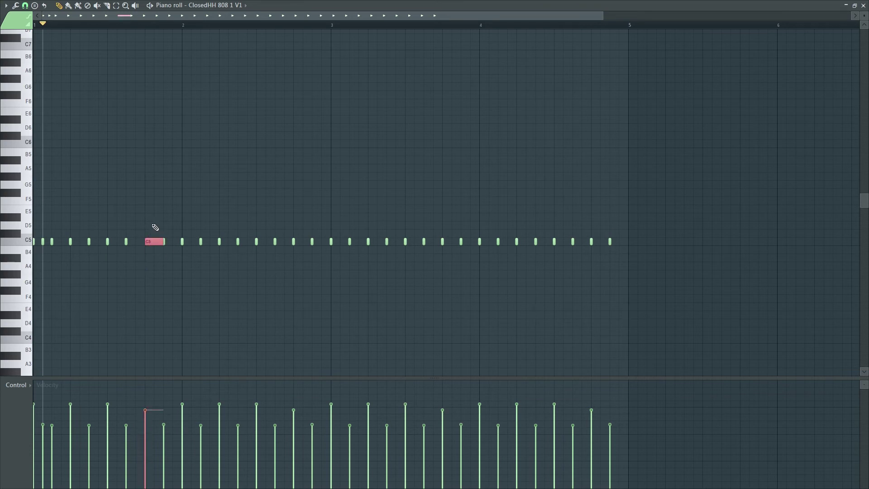
key(alt+u)
click(506, 367)
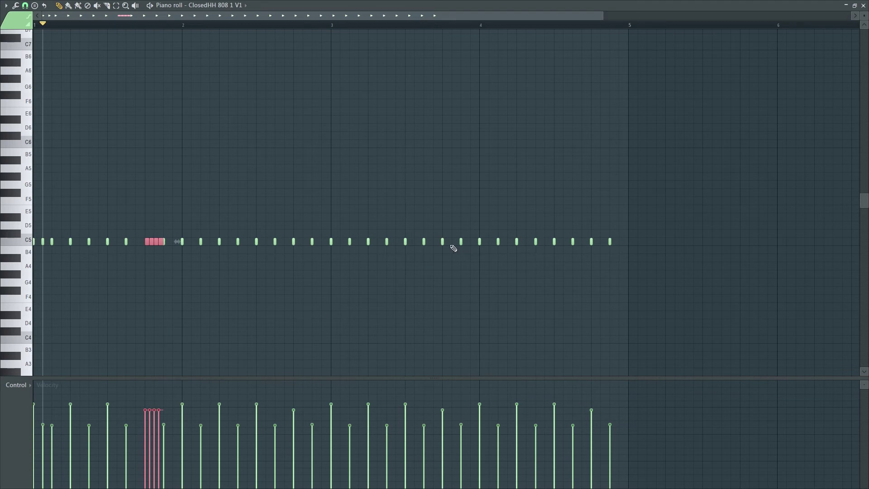
Step: Lengthen the hi-hat note on beat 4 of bar 3 to two steps and chop it into a four-note roll
drag(445, 242, 453, 242)
drag(444, 283, 599, 217)
key(alt+u)
click(653, 335)
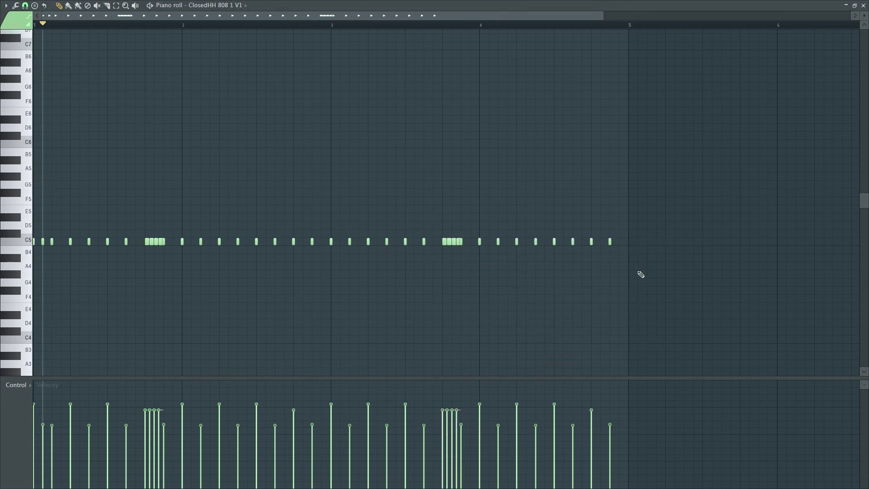
Step: Transpose all hi-hat notes down four semitones to G#4 and play them
drag(707, 282, 40, 181)
key(Down)
key(Down)
key(Down)
key(Down)
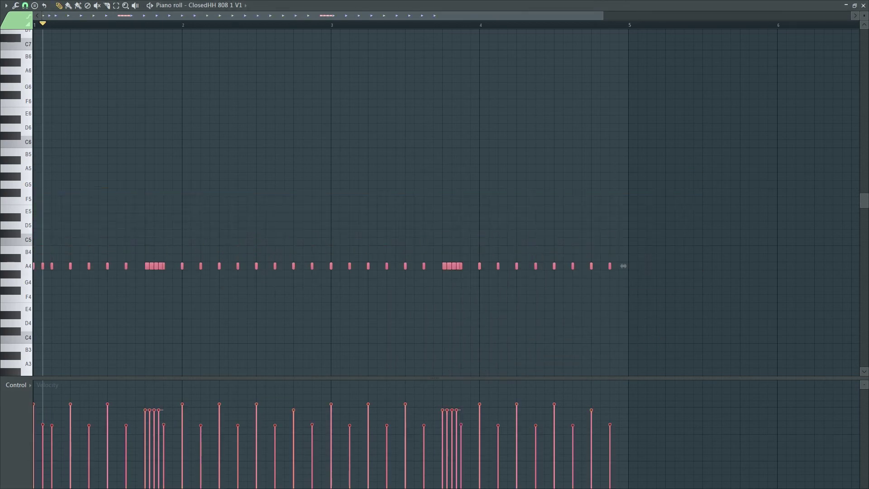
key(space)
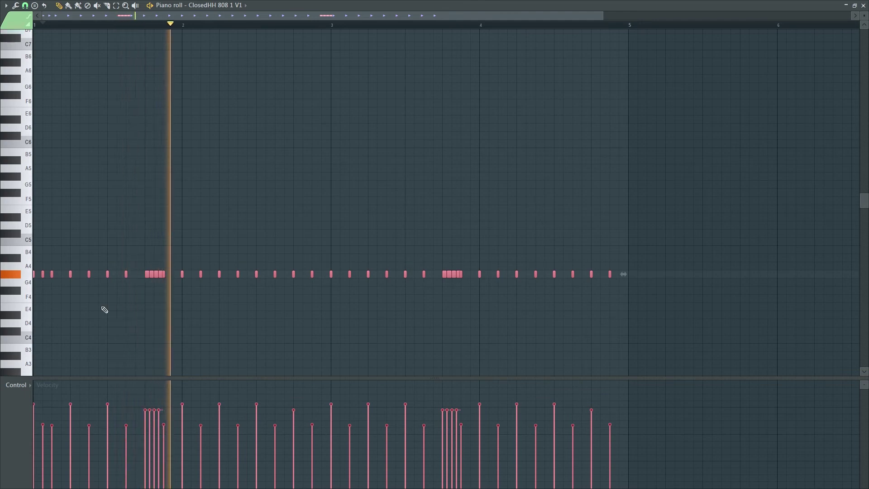
Step: Return to the channel rack and adjust the ClosedHH 808 1 V1 channel volume while the pattern plays
key(F7)
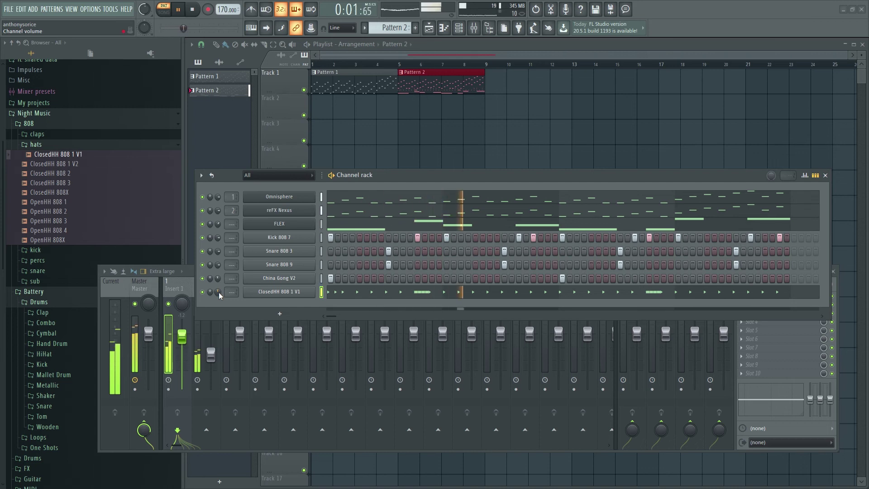
drag(219, 293, 217, 292)
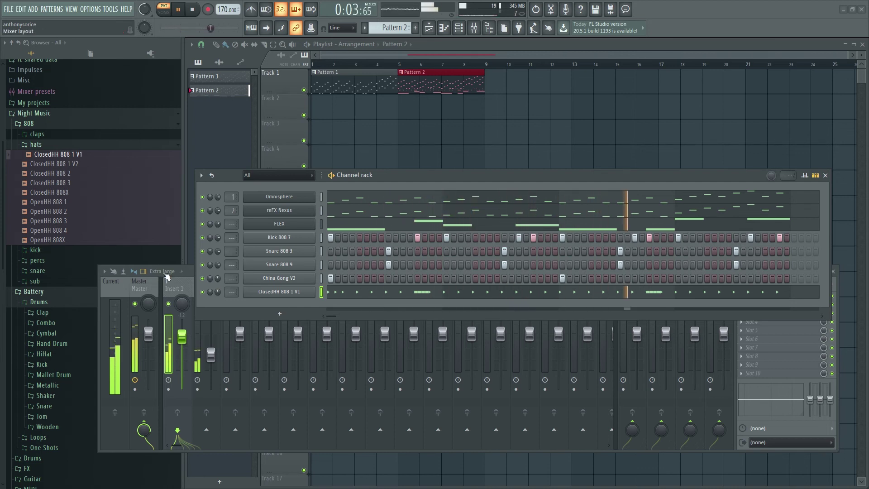
key(space)
Step: Add Clap 808 1 V1 below Snare 808 9, with hits on beat 3 of bars 1 to 3 and step 10 of bar 4, and play it
click(46, 146)
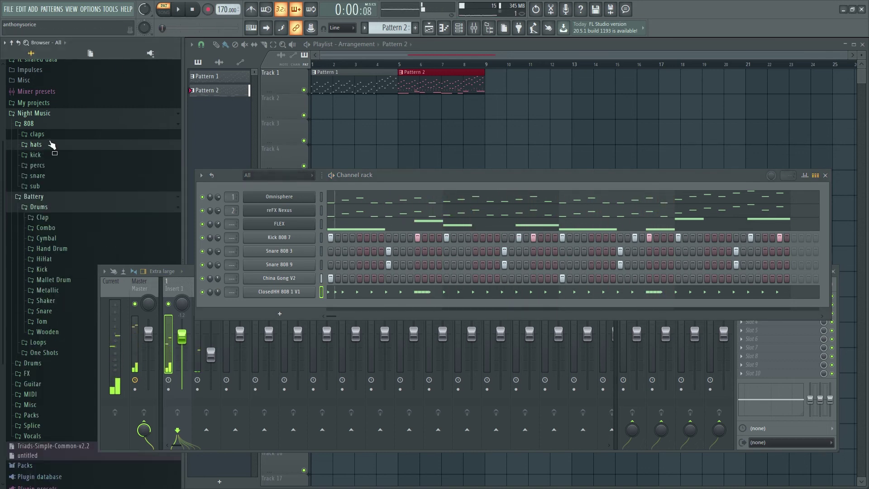
click(49, 142)
click(52, 136)
drag(61, 147, 391, 275)
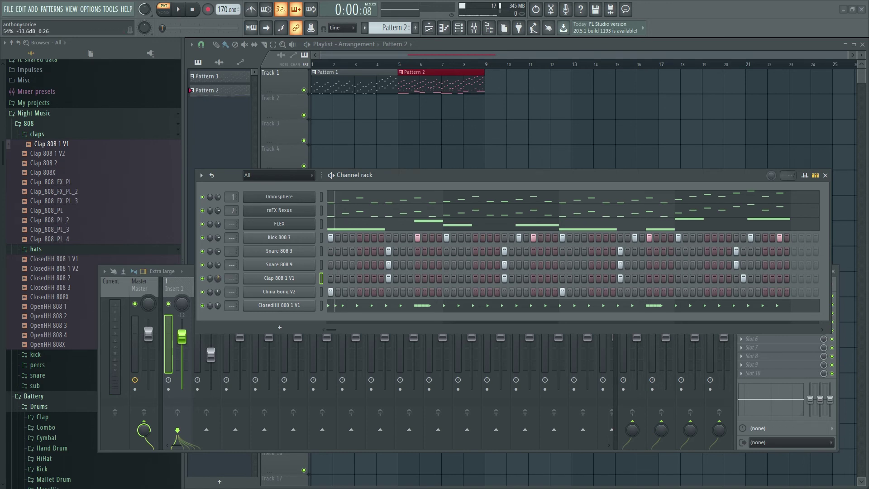
key(space)
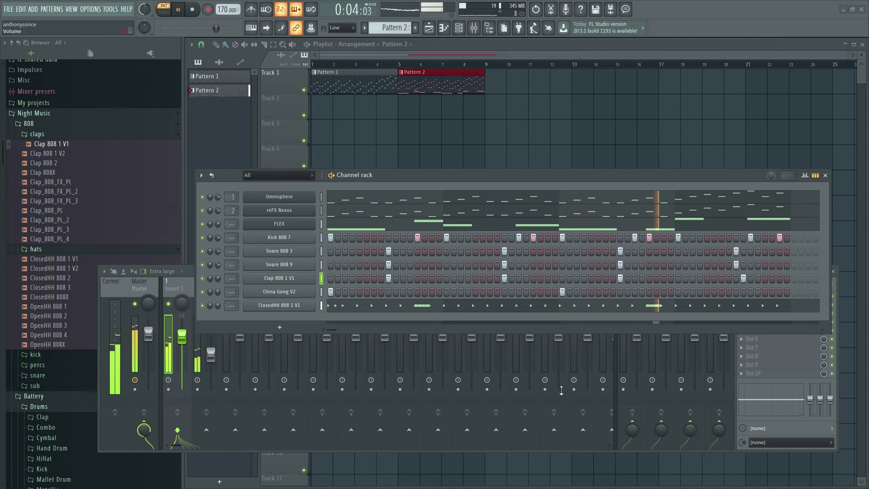
Step: Move the last Clap 808 1 V1 hit to beat 3 of bar 4 and replay the pattern
key(space)
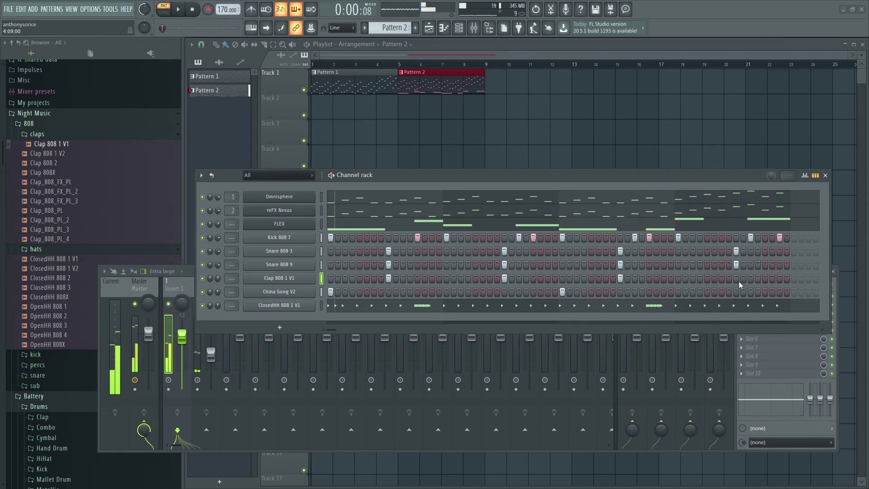
click(736, 278)
key(space)
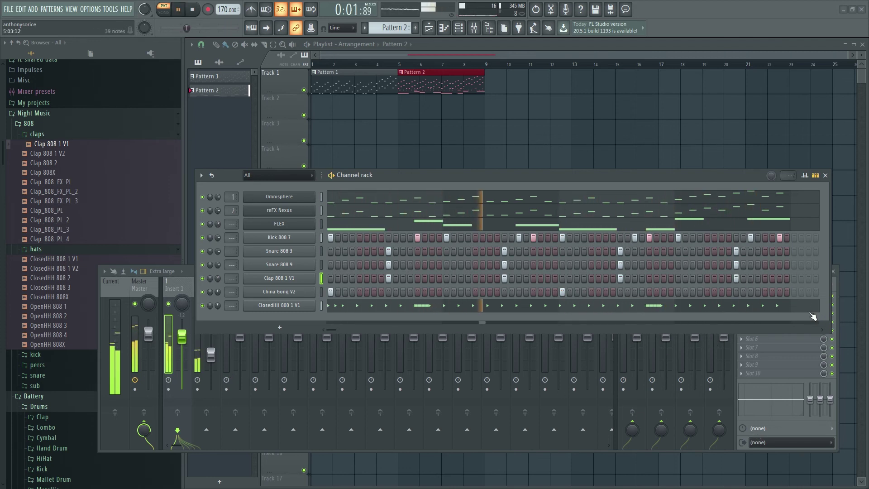
key(space)
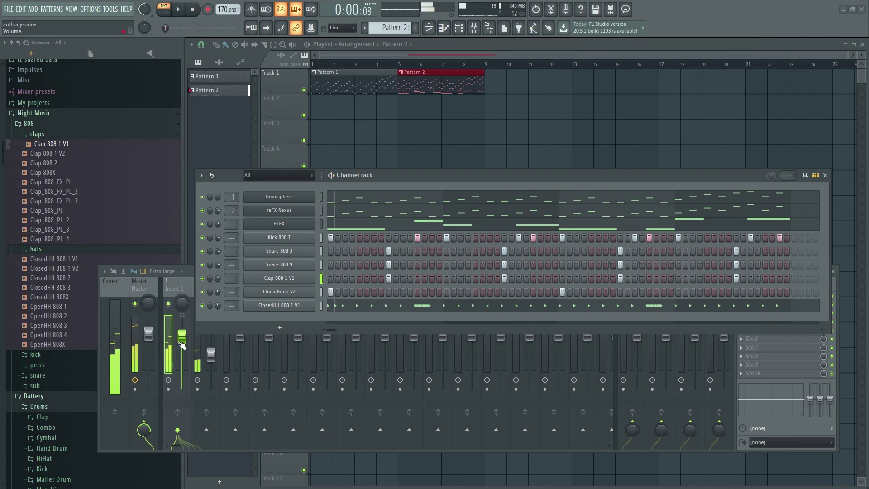
Step: Lower the Insert 1 mixer fader slightly and check the level during playback
click(182, 345)
key(space)
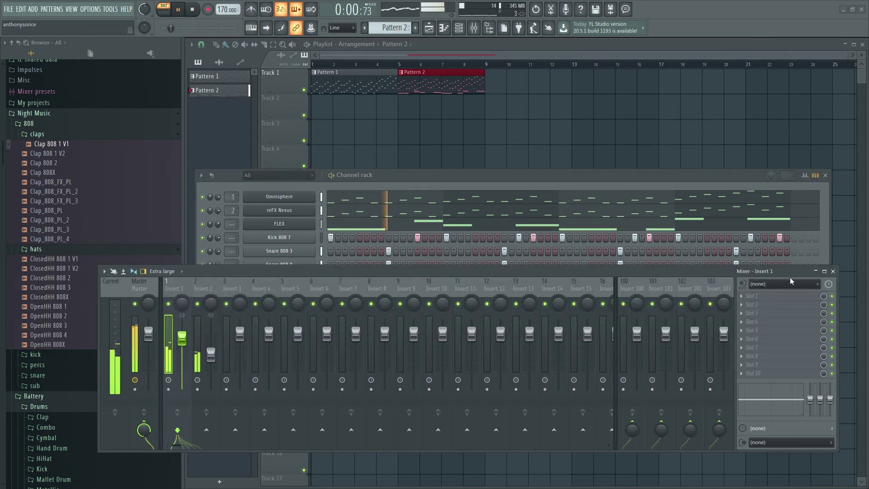
key(space)
Step: Add Fruity parametric EQ 2 to Insert 1, make band 7 a low-pass cut at about 5489 Hz, and audition it
click(792, 283)
click(633, 276)
right_click(419, 195)
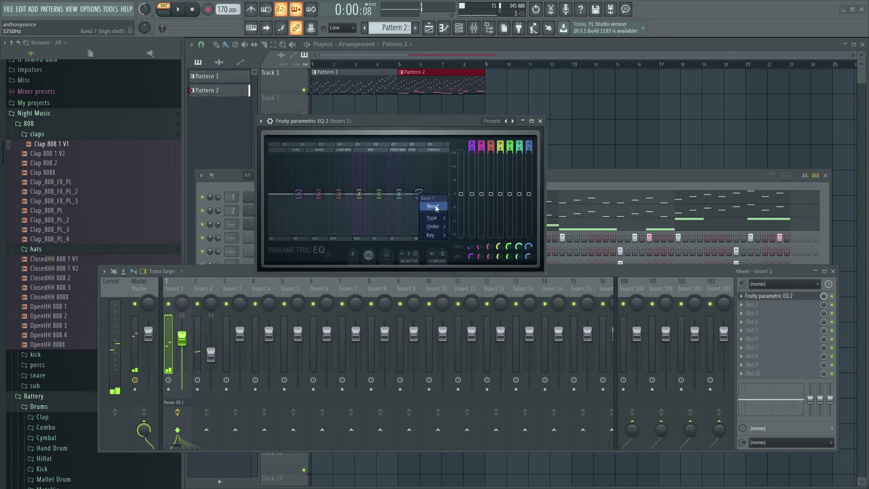
click(447, 220)
drag(425, 202, 420, 202)
key(space)
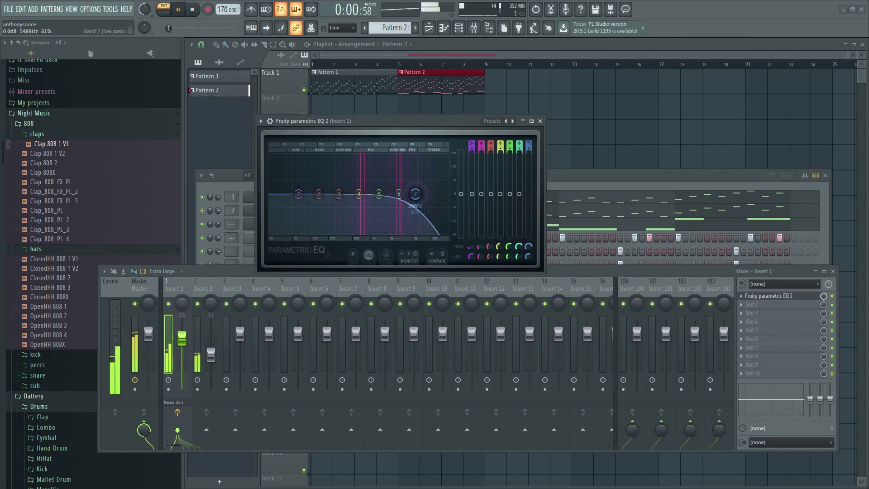
click(541, 122)
key(space)
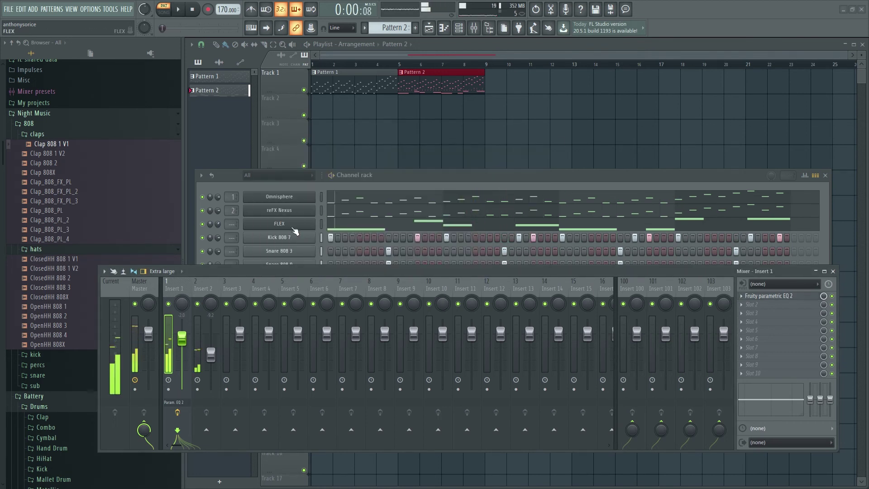
Step: Route the FLEX channel to mixer Insert 3 and raise that insert's fader slightly during playback
drag(233, 224, 228, 220)
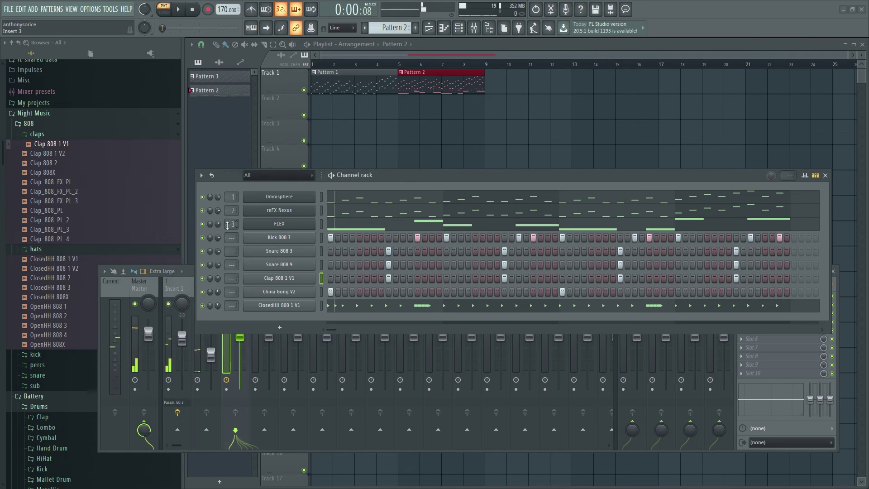
click(186, 280)
scroll(240, 331, up, 2)
key(space)
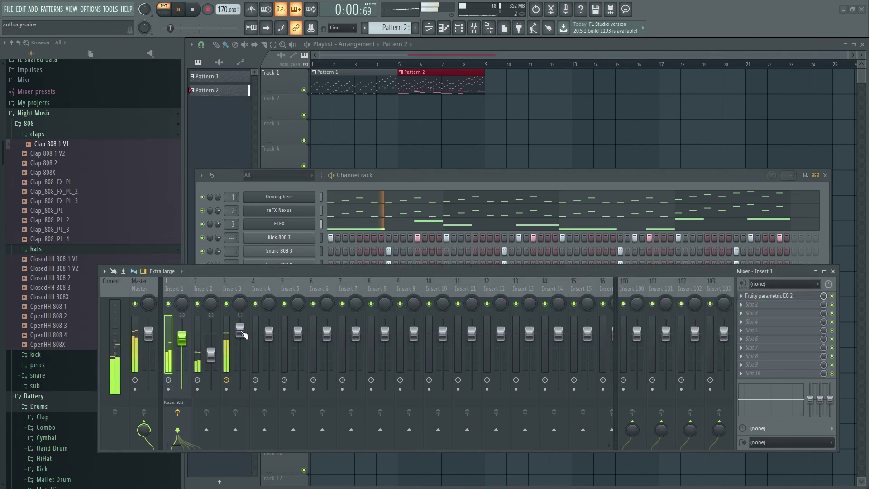
key(space)
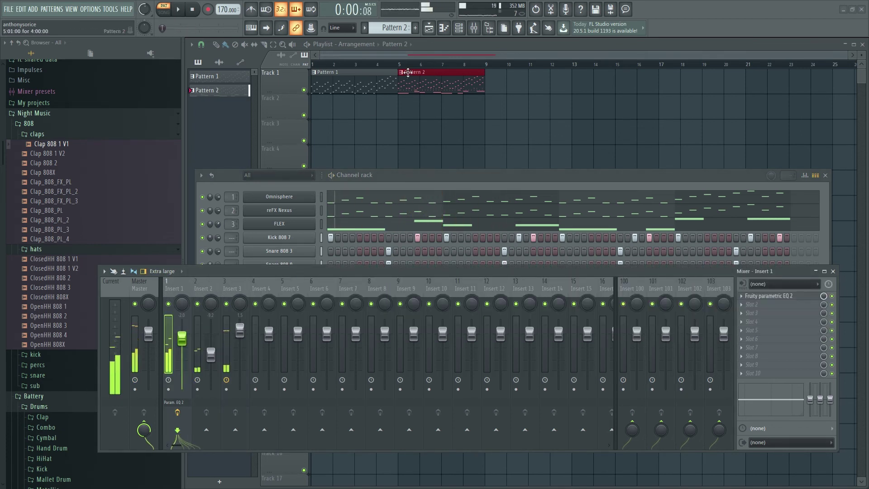
Step: Switch playback to song mode and play the arrangement of Pattern 1 followed by Pattern 2
drag(430, 67, 377, 65)
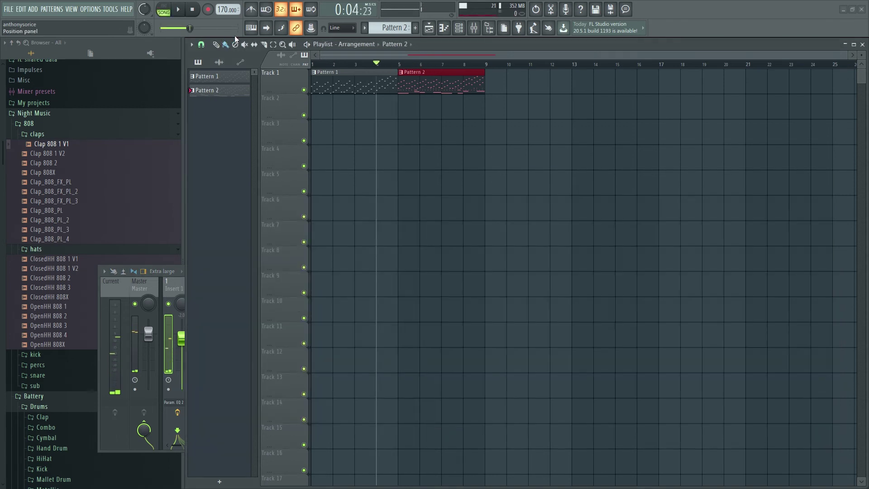
key(l)
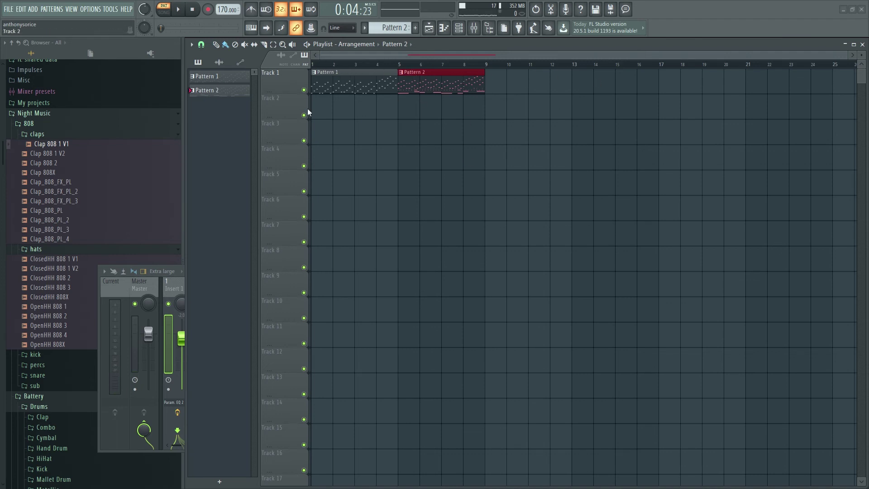
key(space)
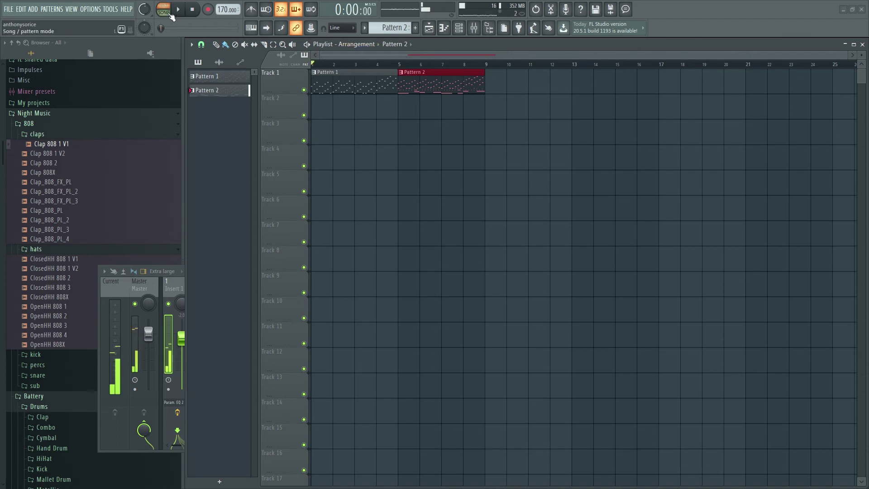
click(171, 17)
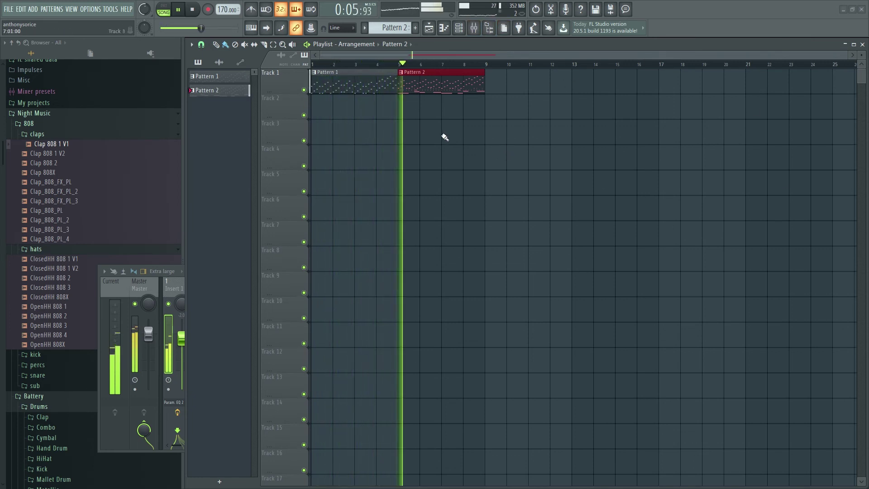
Step: Replay the arrangement with the mixer in view and raise the Insert 3 fader to 2.7 dB
click(123, 285)
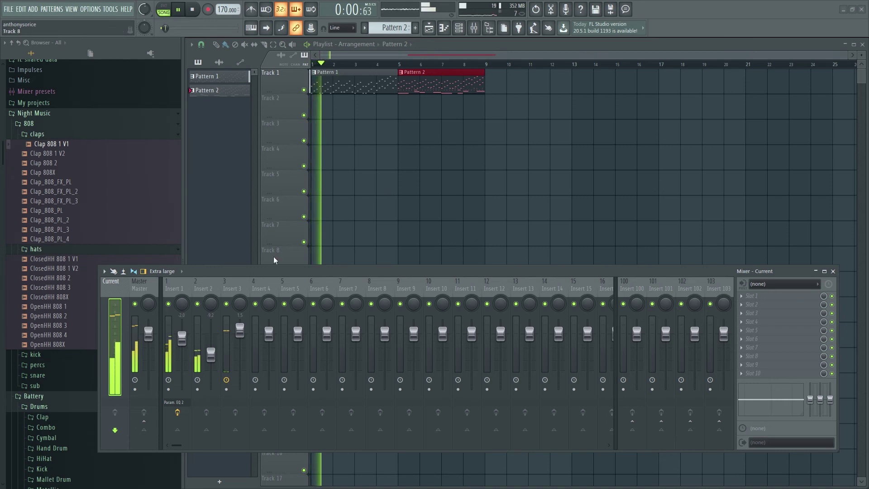
key(space)
key(space)
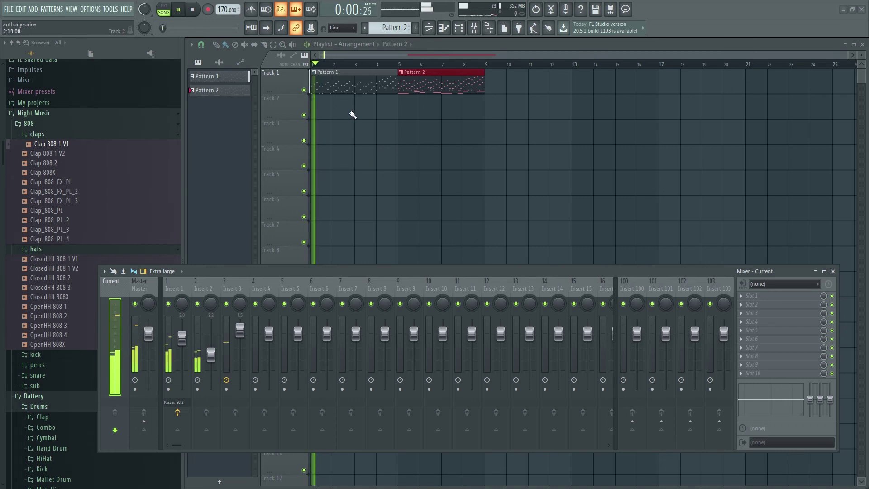
key(space)
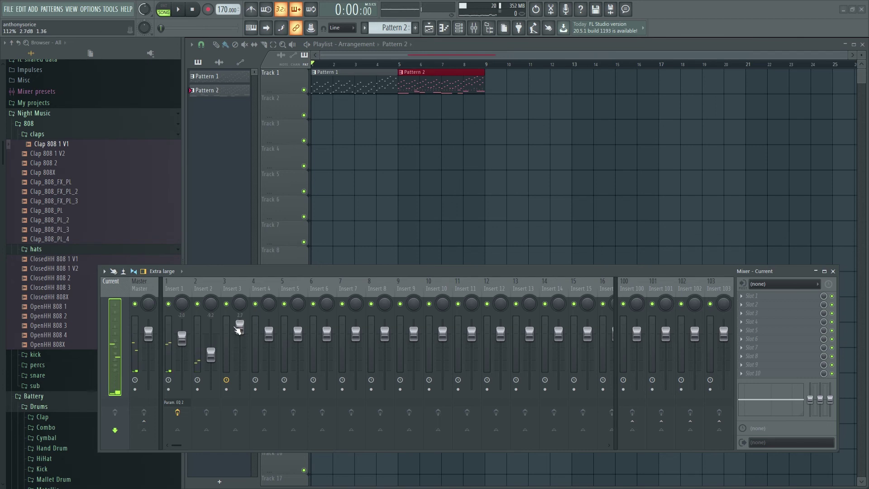
Step: Adjust the FLEX channel volume in the channel rack while the arrangement plays, and stop playback
key(F6)
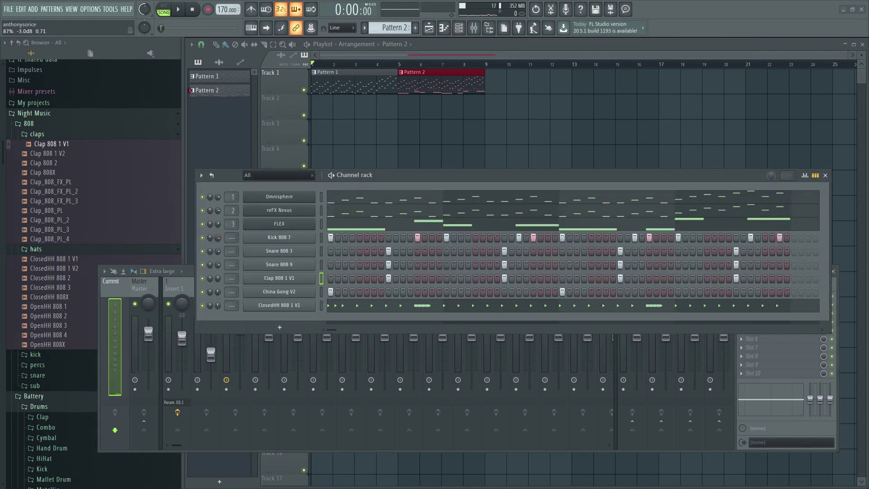
key(space)
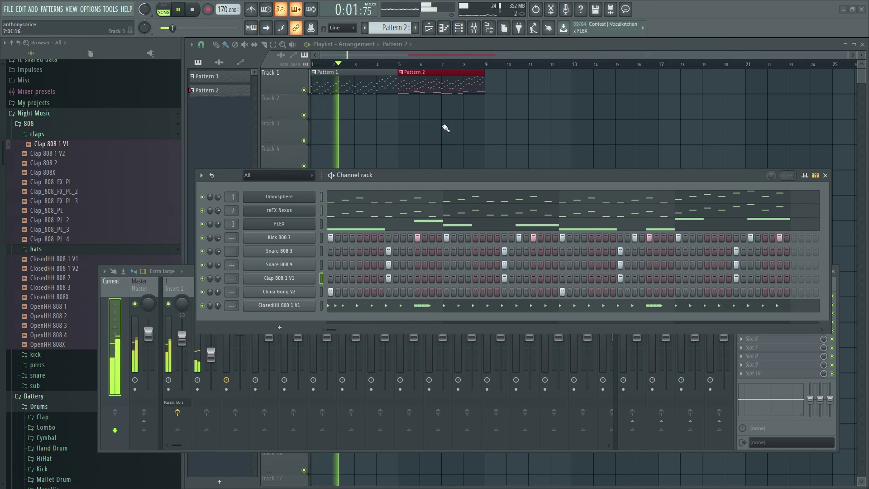
right_click(292, 224)
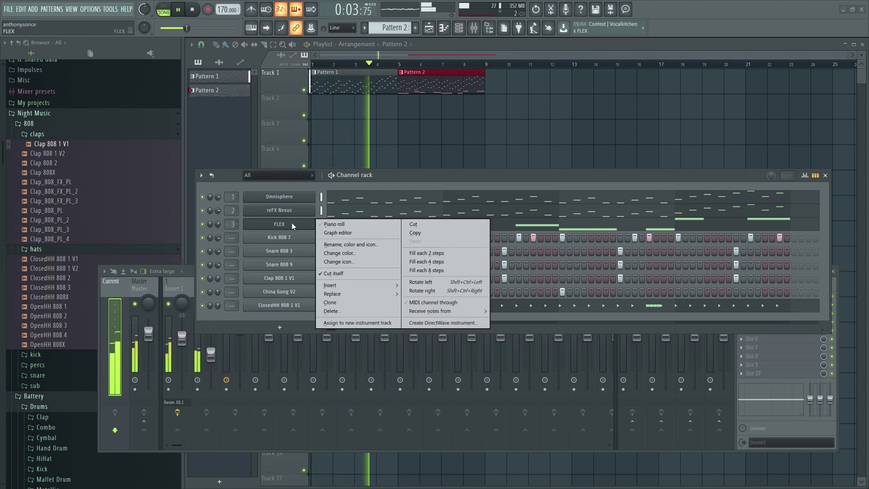
click(218, 226)
drag(217, 227, 217, 226)
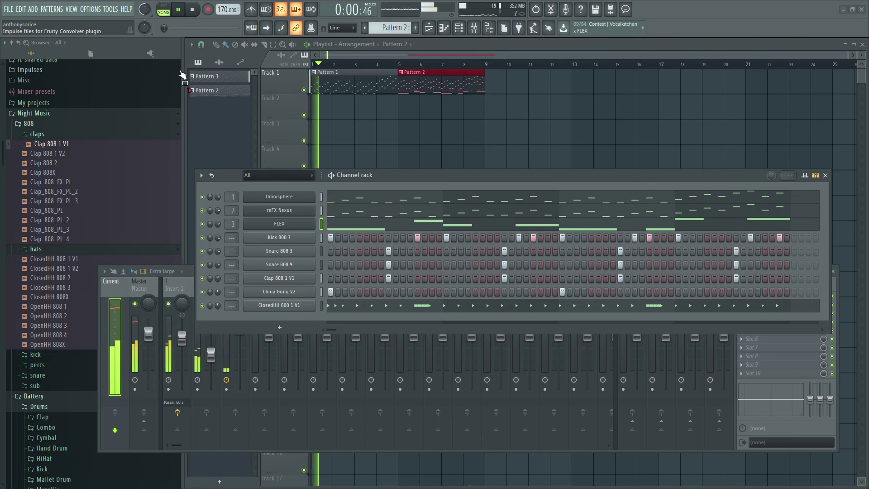
key(space)
Step: Place further Pattern 2 clips at bars 9 and 13 on Track 1 and make the bar 13 clip unique
drag(427, 83, 617, 84)
ctrl+click(501, 108)
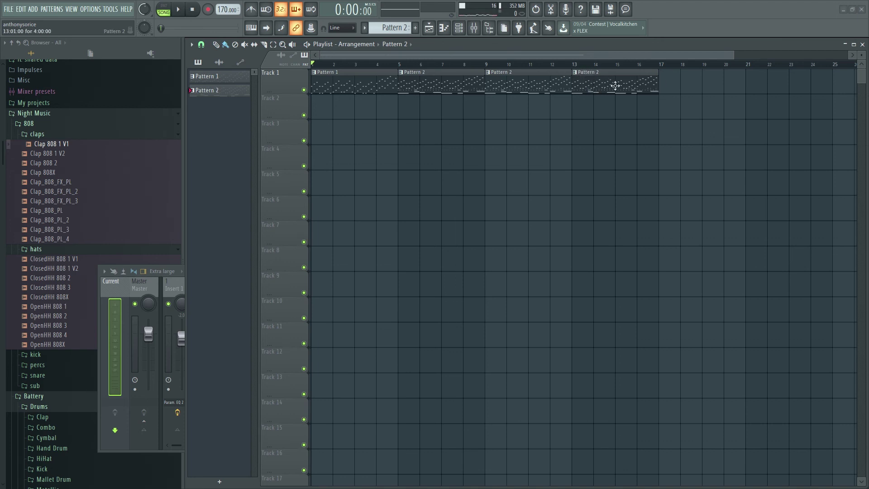
click(575, 73)
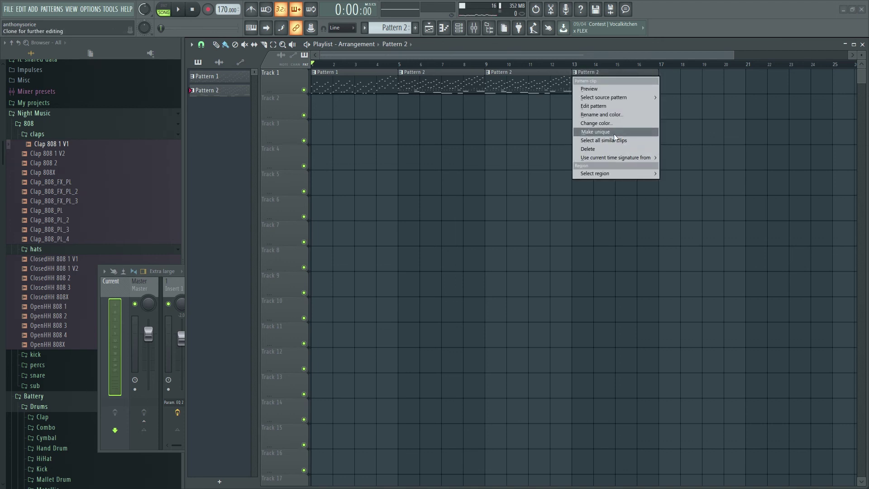
click(599, 129)
Step: Rename the unique pattern at bar 13 as verse and give it a purple color
click(575, 73)
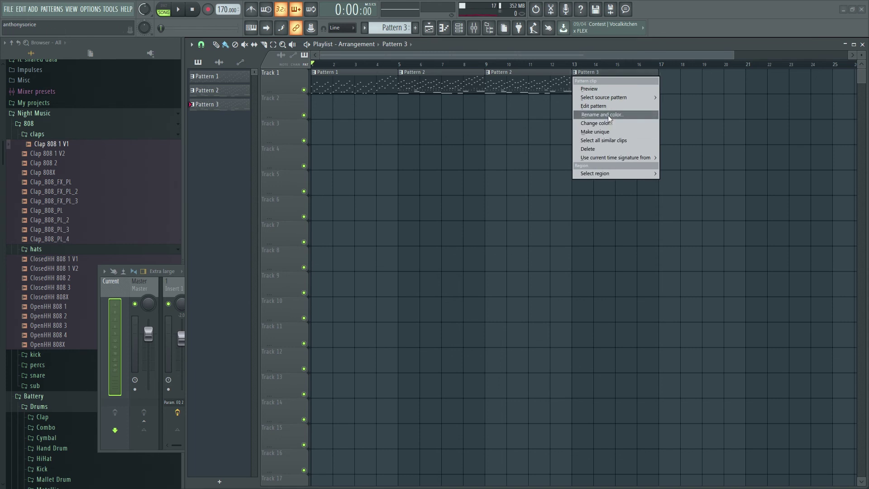
click(602, 114)
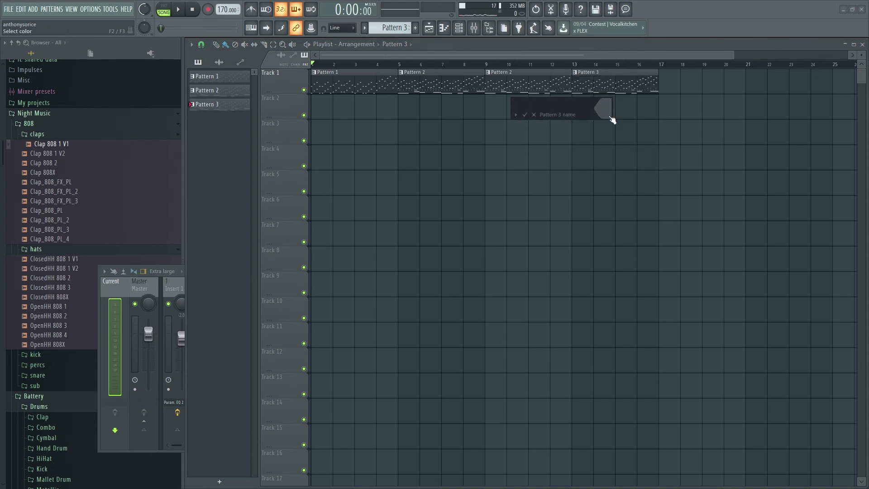
click(613, 119)
click(664, 130)
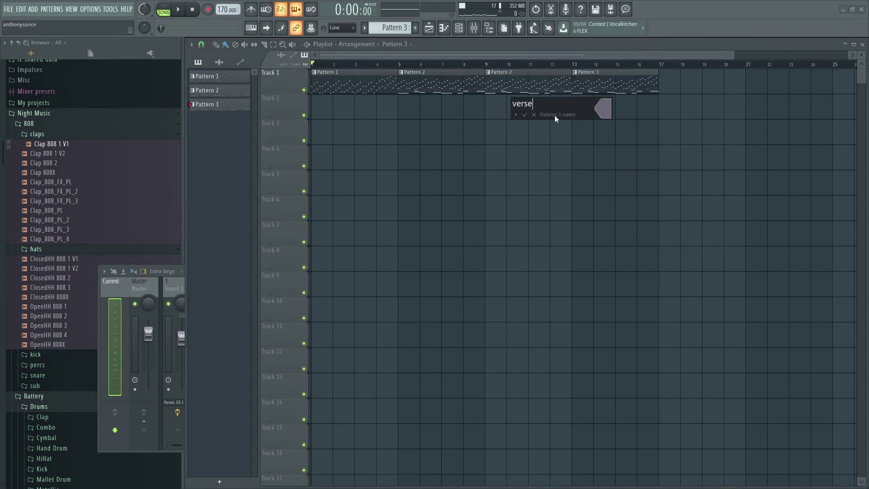
click(525, 114)
Step: In the verse's Omnisphere piano roll, raise bar 1's fourth note to C7 and delete the following C6, E6 and G6 notes
double_click(600, 87)
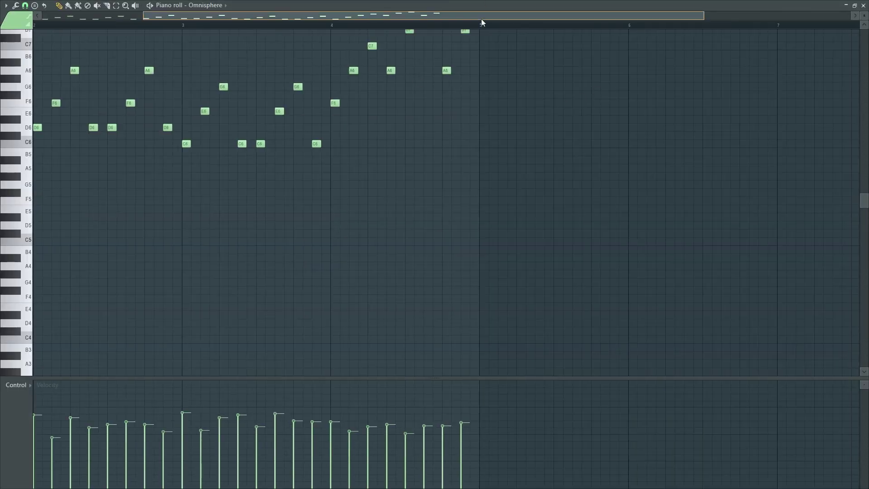
scroll(135, 110, up, 2)
scroll(120, 265, up, 1)
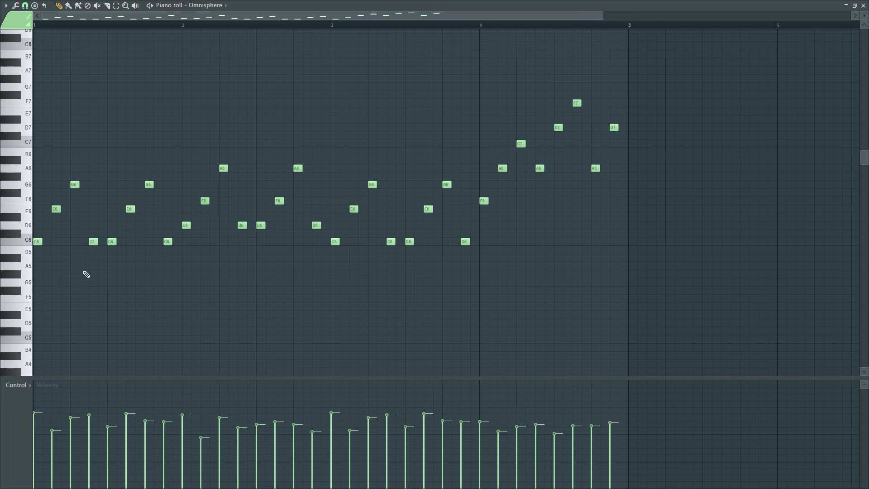
click(92, 242)
key(ctrl+Up)
key(ctrl+Down)
key(ctrl+Up)
right_click(111, 242)
right_click(130, 209)
right_click(149, 184)
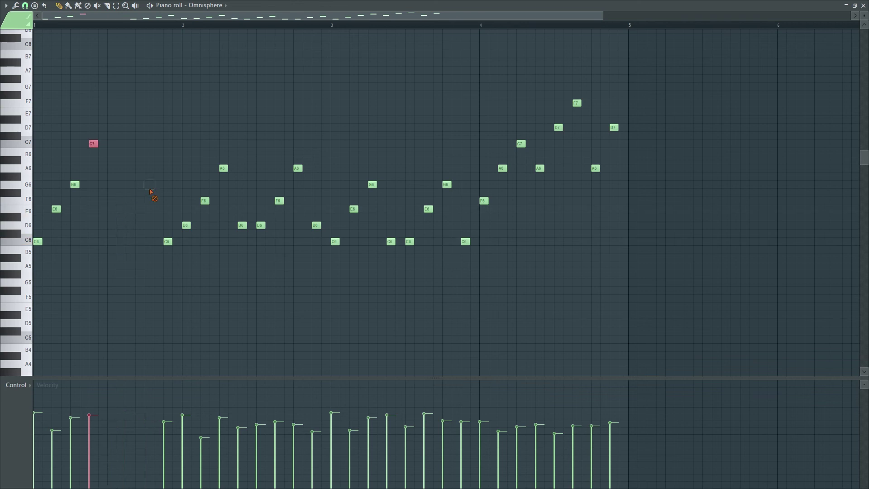
Step: Raise bar 2's fourth note to D7 and delete the remaining D6, F6, A6 and D6 notes of that bar
click(243, 225)
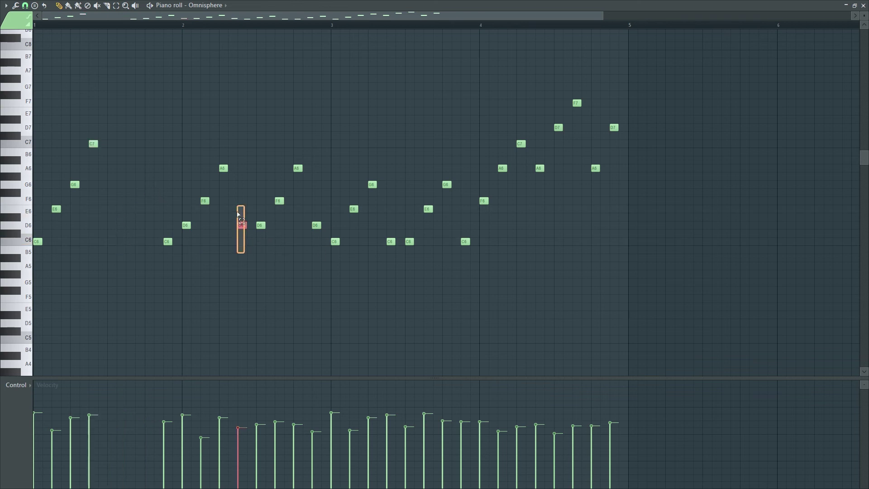
key(ctrl+Up)
right_click(256, 225)
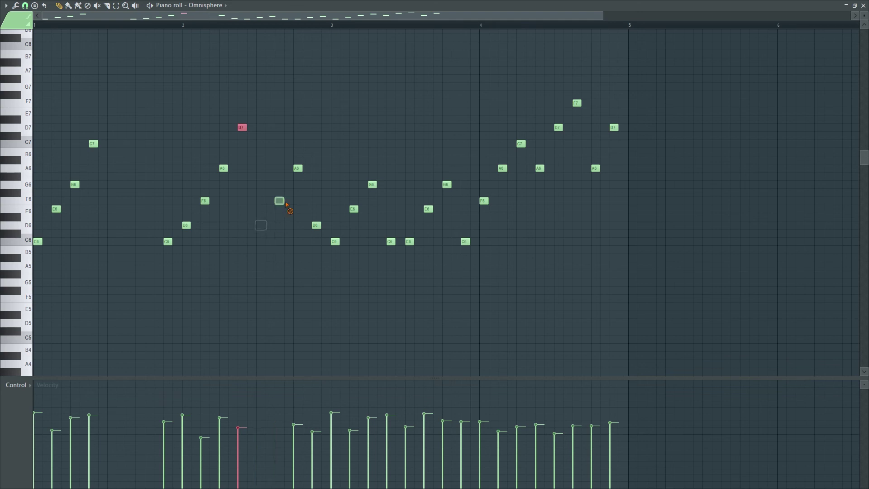
right_click(279, 201)
right_click(298, 168)
right_click(313, 224)
Step: Raise bar 3's fourth note to C7 and delete the C6, E6 and G6 notes that follow it
click(390, 241)
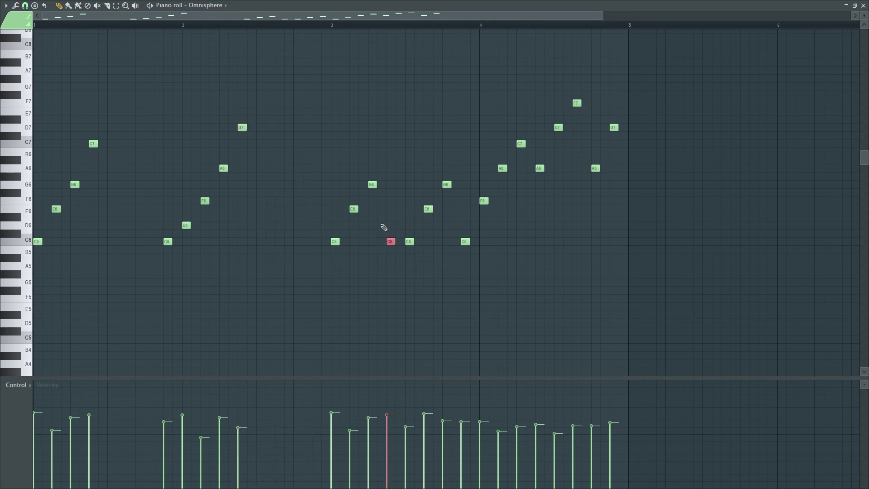
key(ctrl+Up)
right_click(408, 242)
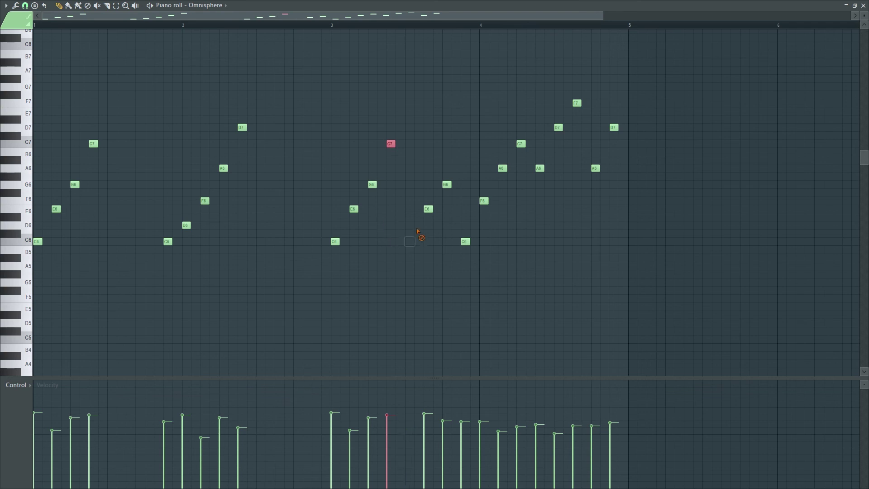
right_click(428, 209)
right_click(446, 185)
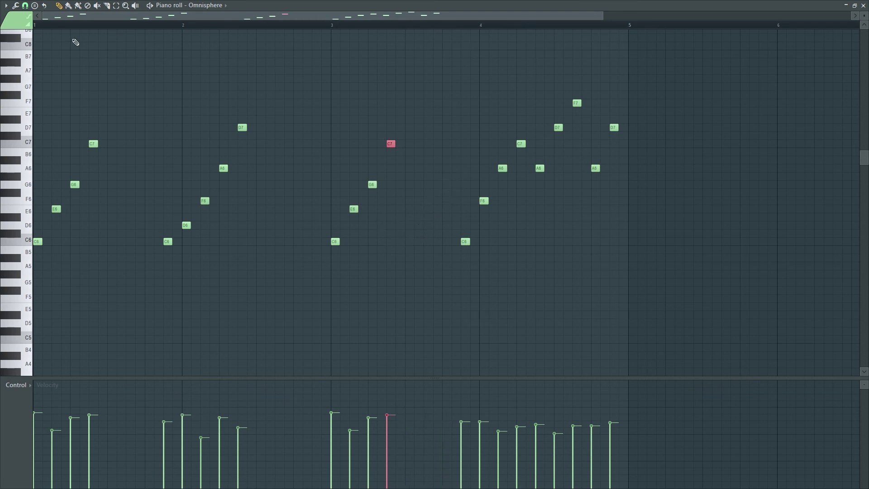
Step: Play back the edited verse melody and place a second verse clip at bar 17 on Track 1
key(space)
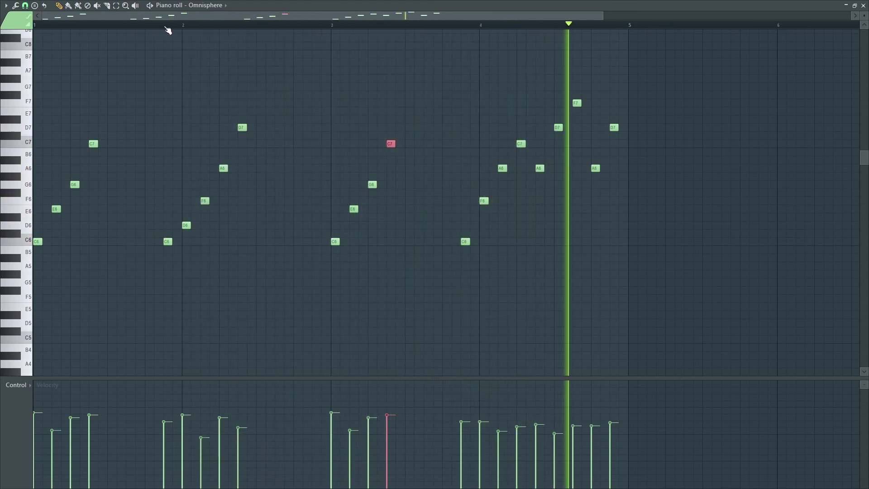
key(space)
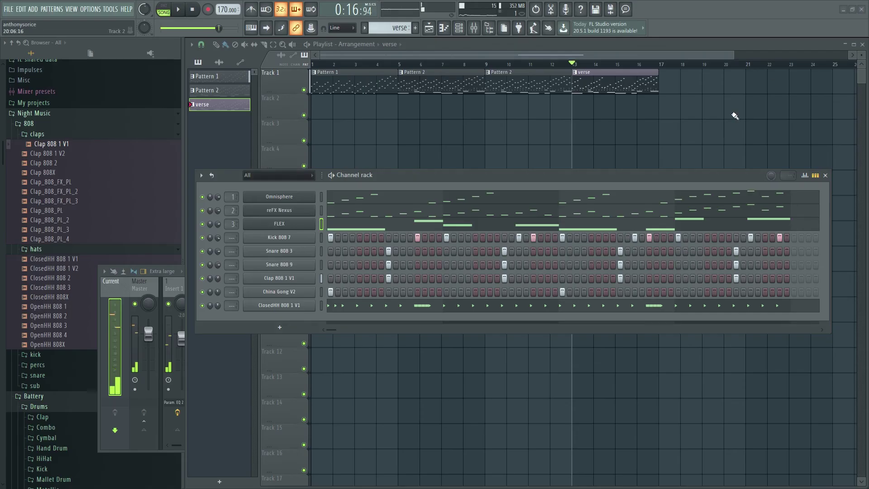
key(F6)
click(720, 84)
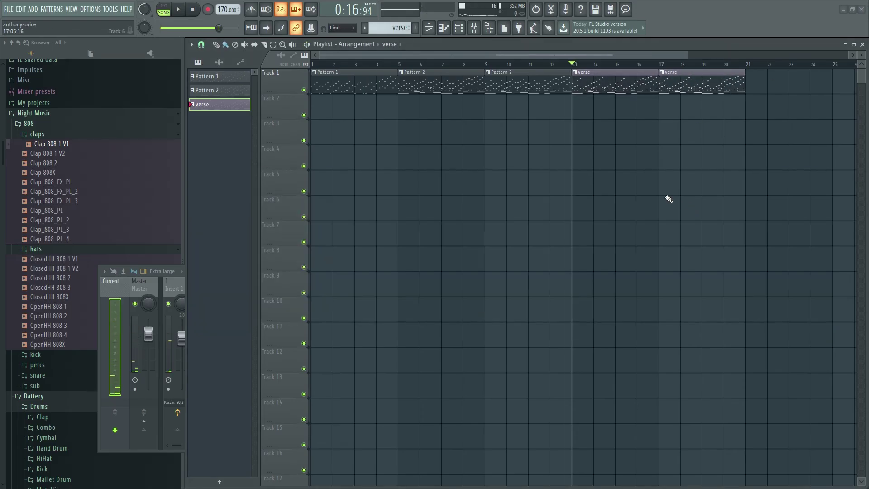
Step: Play the song from the first verse clip and copy a Pattern 2 clip to bar 21 on Track 1
key(space)
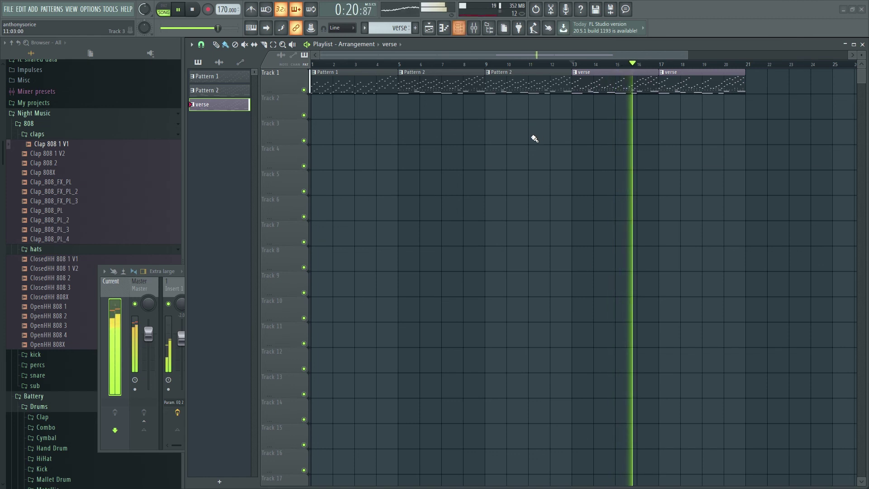
key(F6)
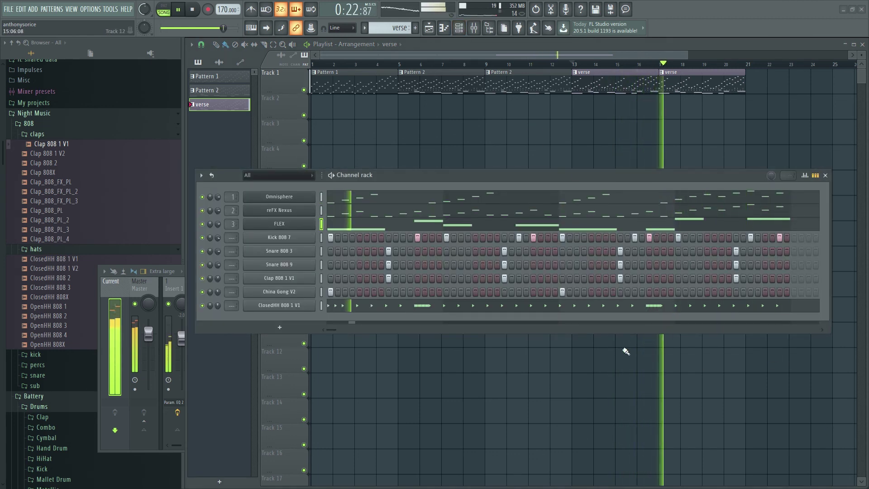
shift+drag(515, 85, 781, 98)
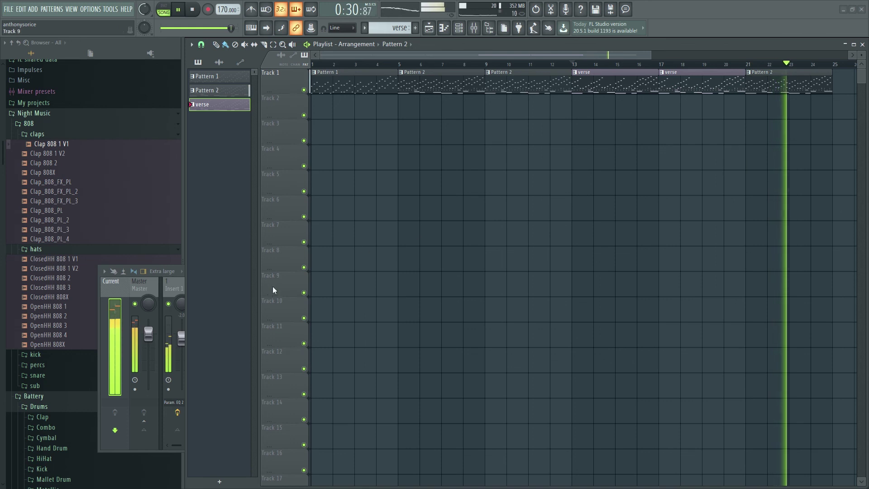
key(space)
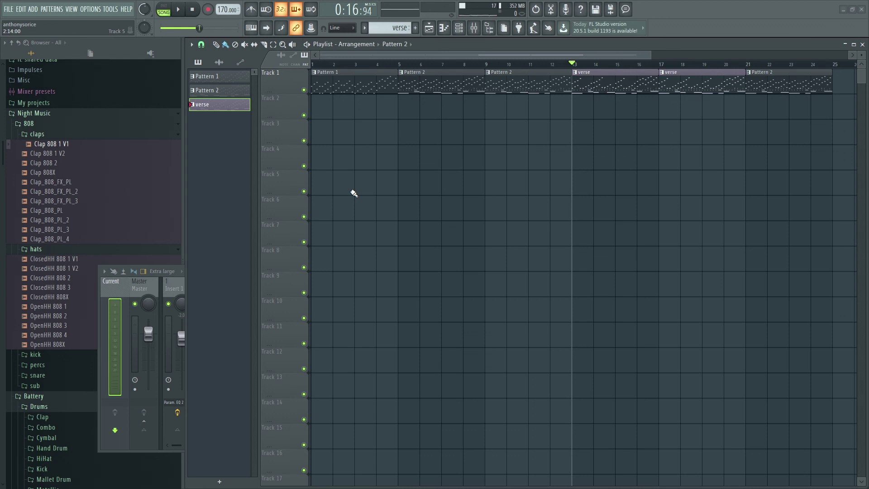
Step: Review the full arrangement in the playlist and play it from the first verse clip at bar 13
scroll(507, 186, down, 2)
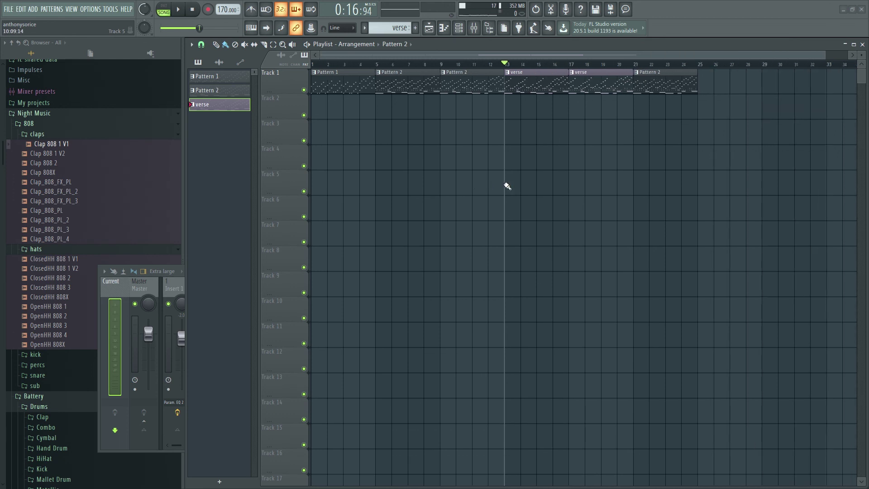
scroll(507, 186, down, 1)
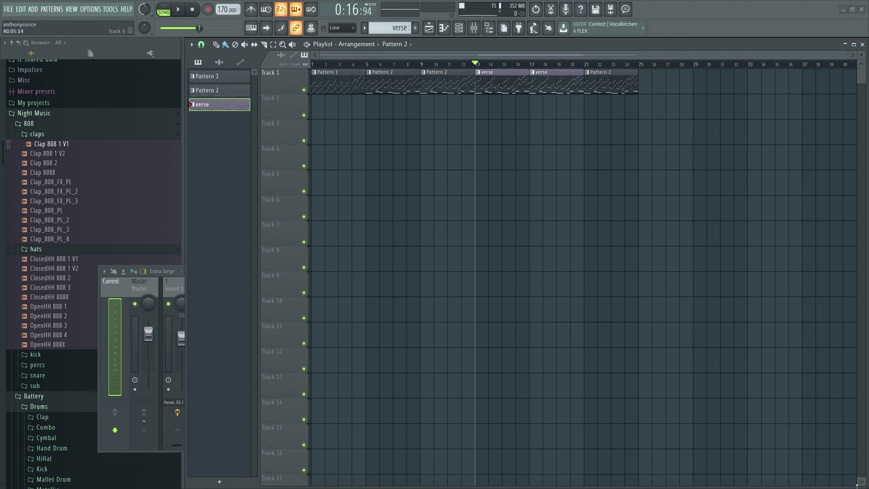
key(space)
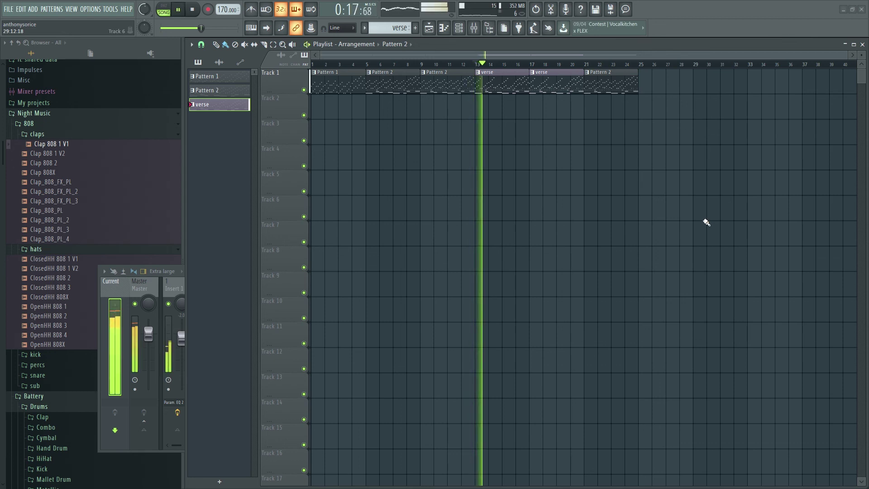